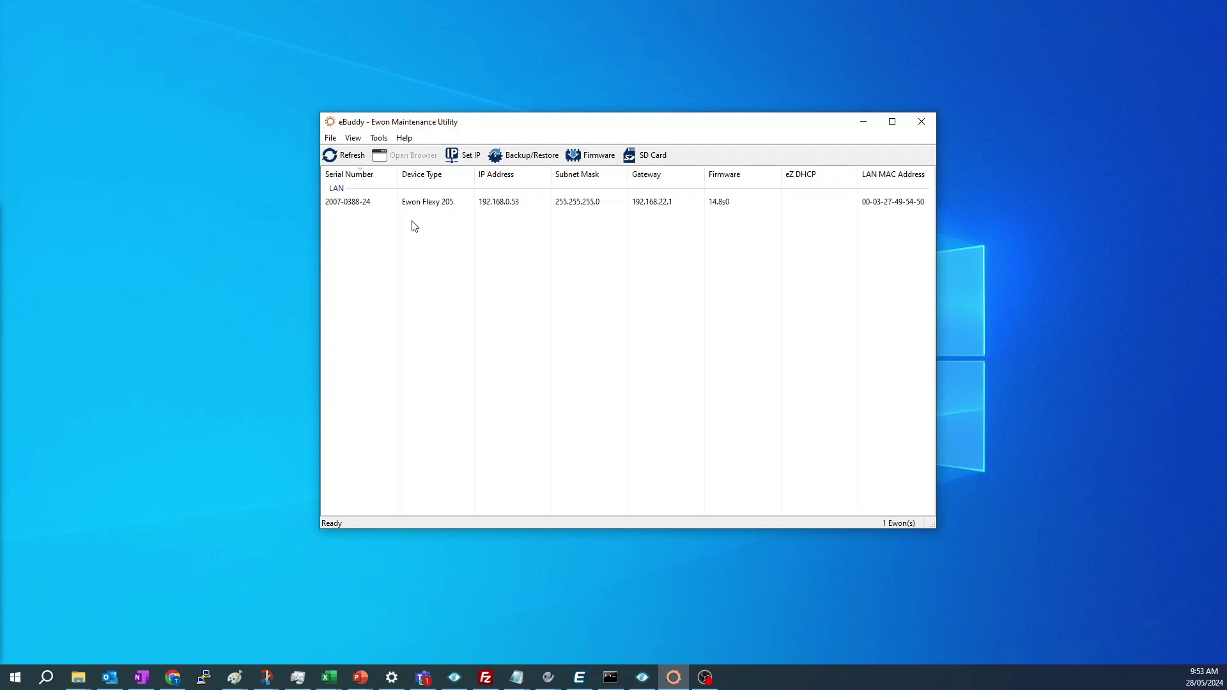
- Select the Ewon Flexy 205 detected at 192.168.0.53 in eBuddy's LAN device list
{"action": "left_click", "coordinate": [378, 206]}
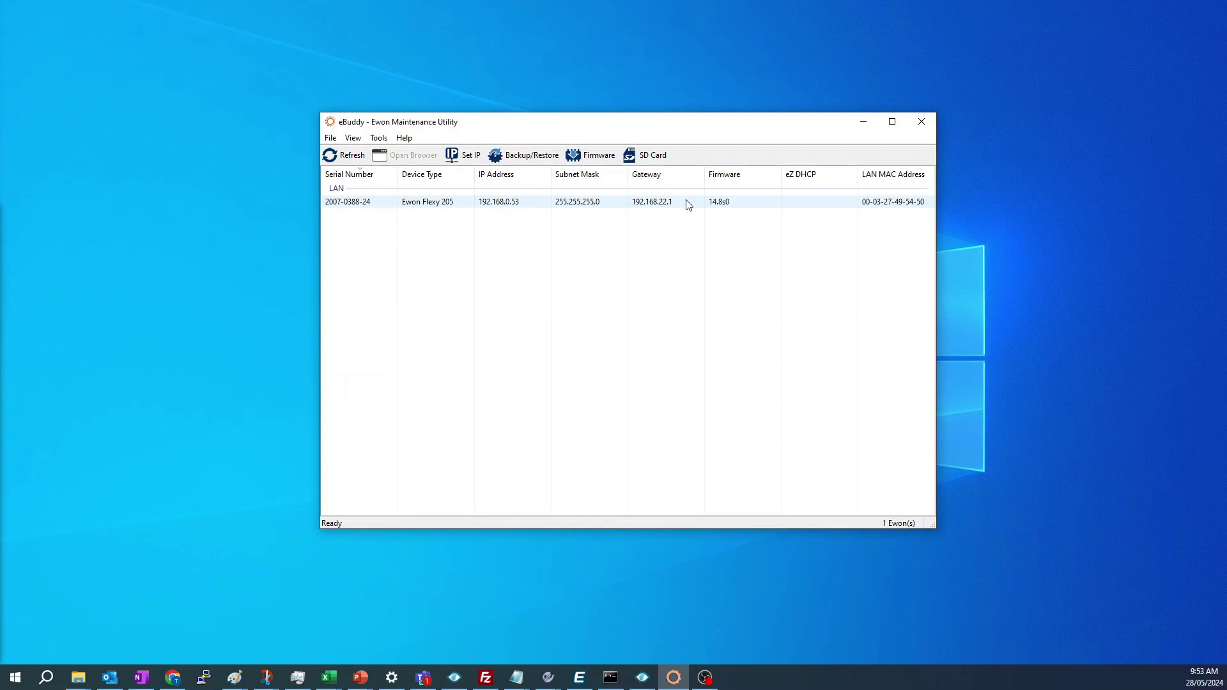
{"action": "left_click", "coordinate": [386, 203]}
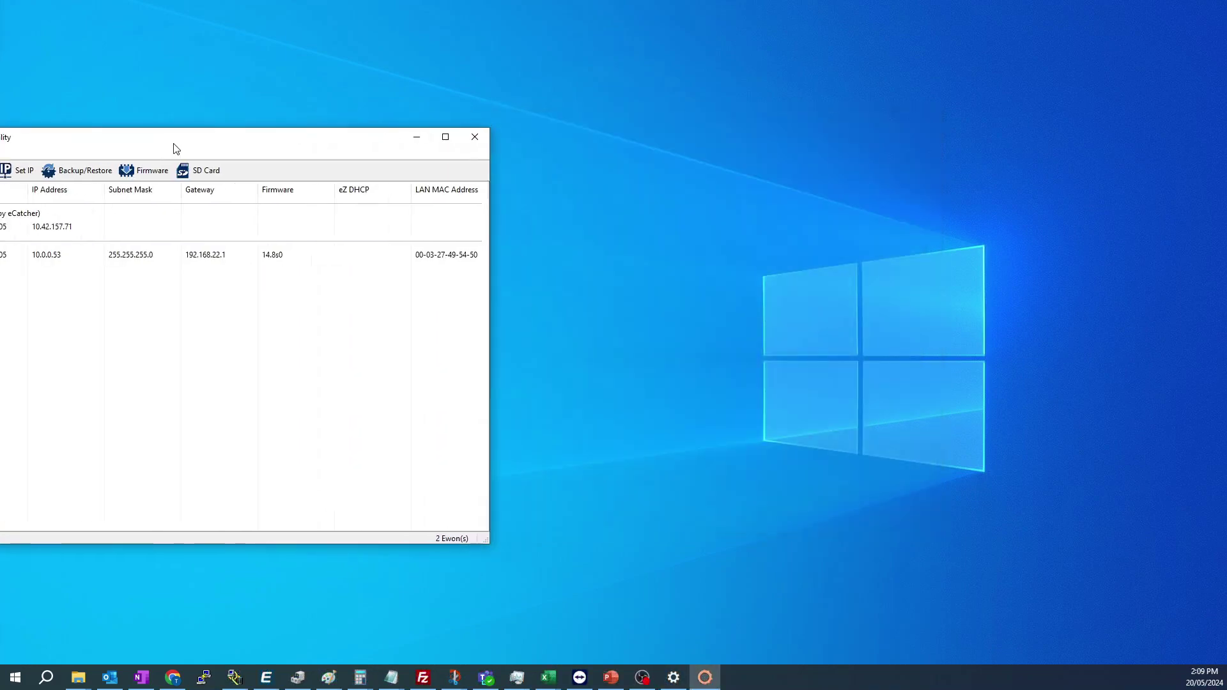
{"action": "left_click_drag", "start_coordinate": [172, 145], "coordinate": [543, 143]}
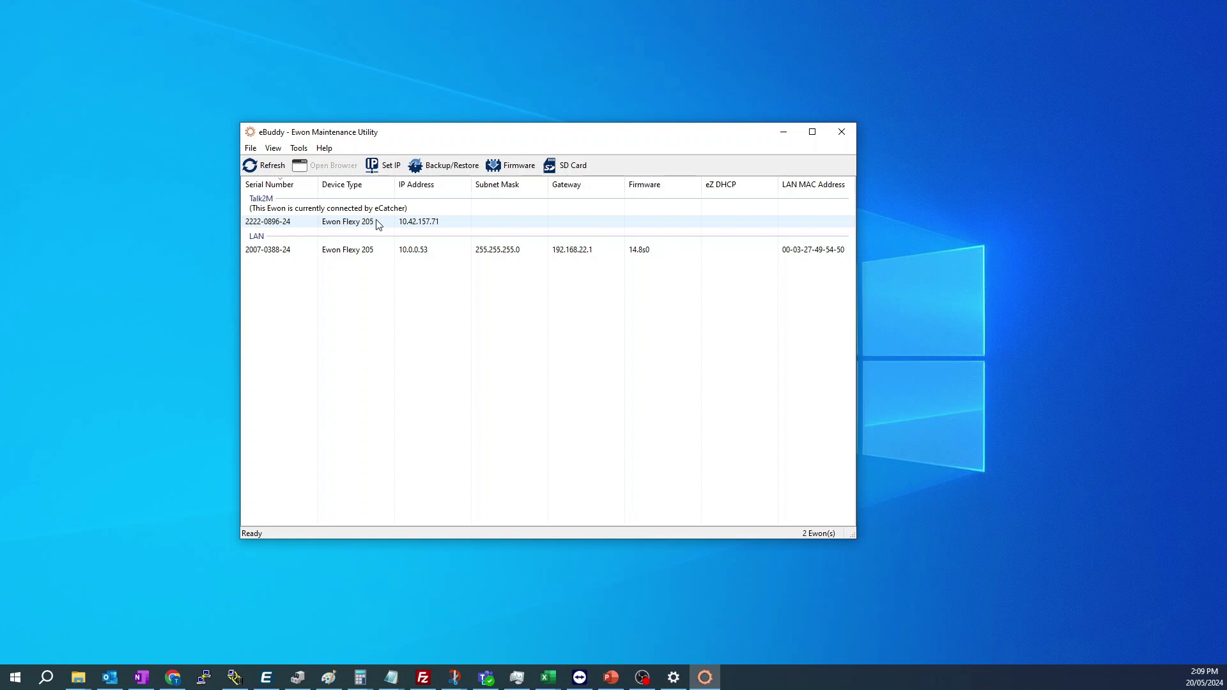
{"action": "left_click", "coordinate": [382, 255]}
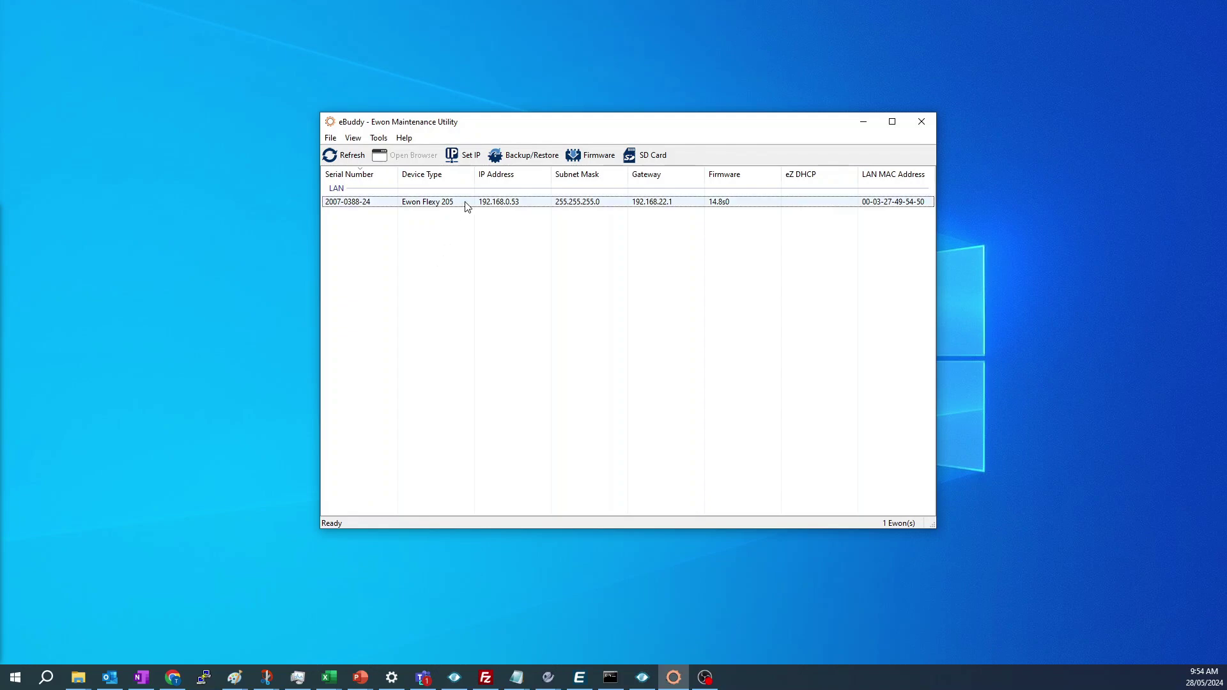
- Open the Flexy 205's web interface at 192.168.0.53 in Chrome, maximised
{"action": "right_click", "coordinate": [465, 203]}
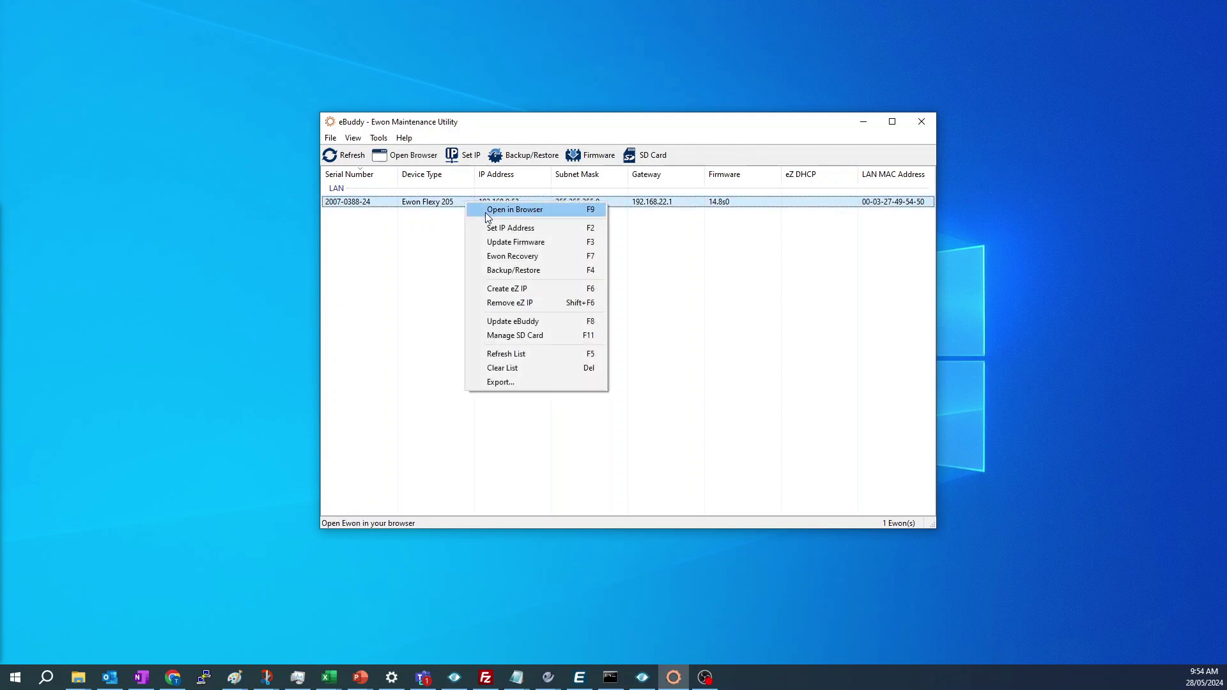
{"action": "left_click", "coordinate": [487, 213]}
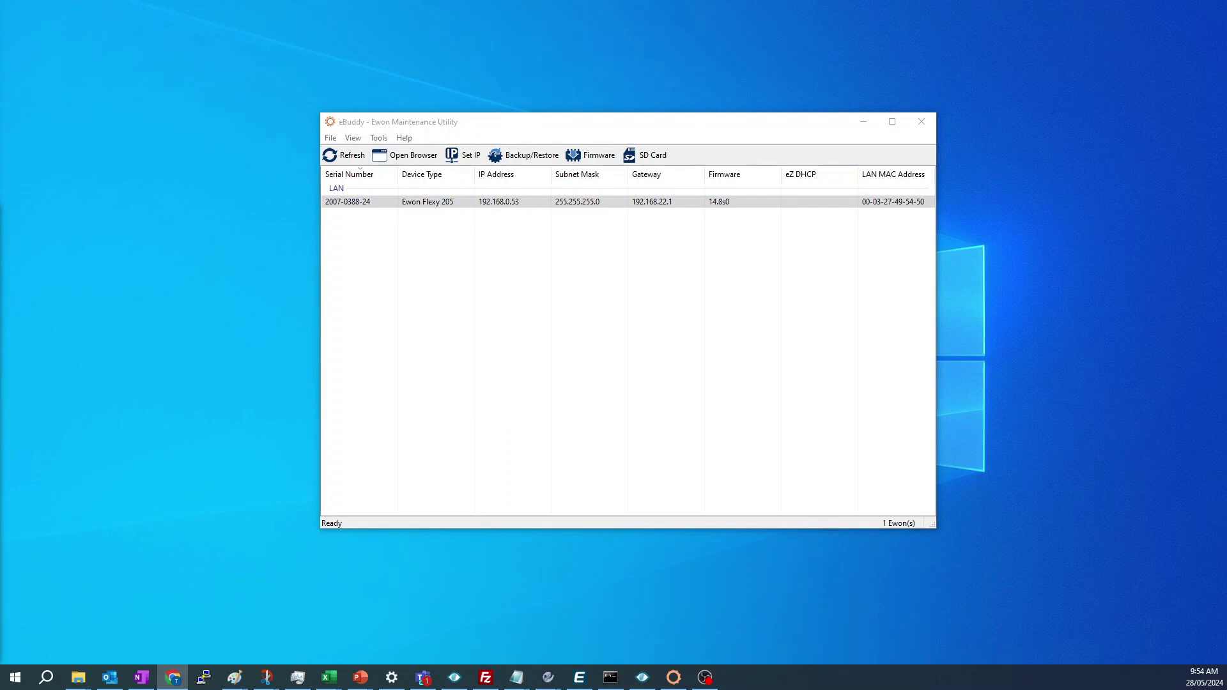
{"action": "left_click_drag", "start_coordinate": [0, 214], "coordinate": [646, 71]}
{"action": "double_click", "coordinate": [646, 71]}
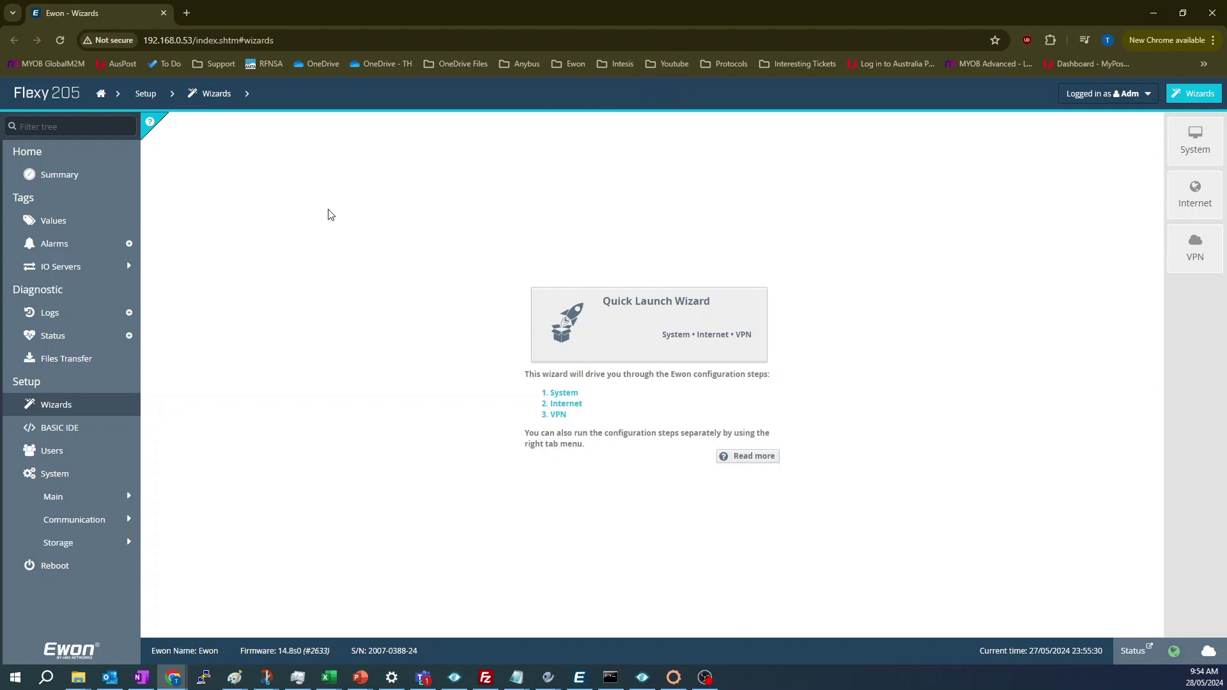
{"action": "left_click", "coordinate": [71, 176]}
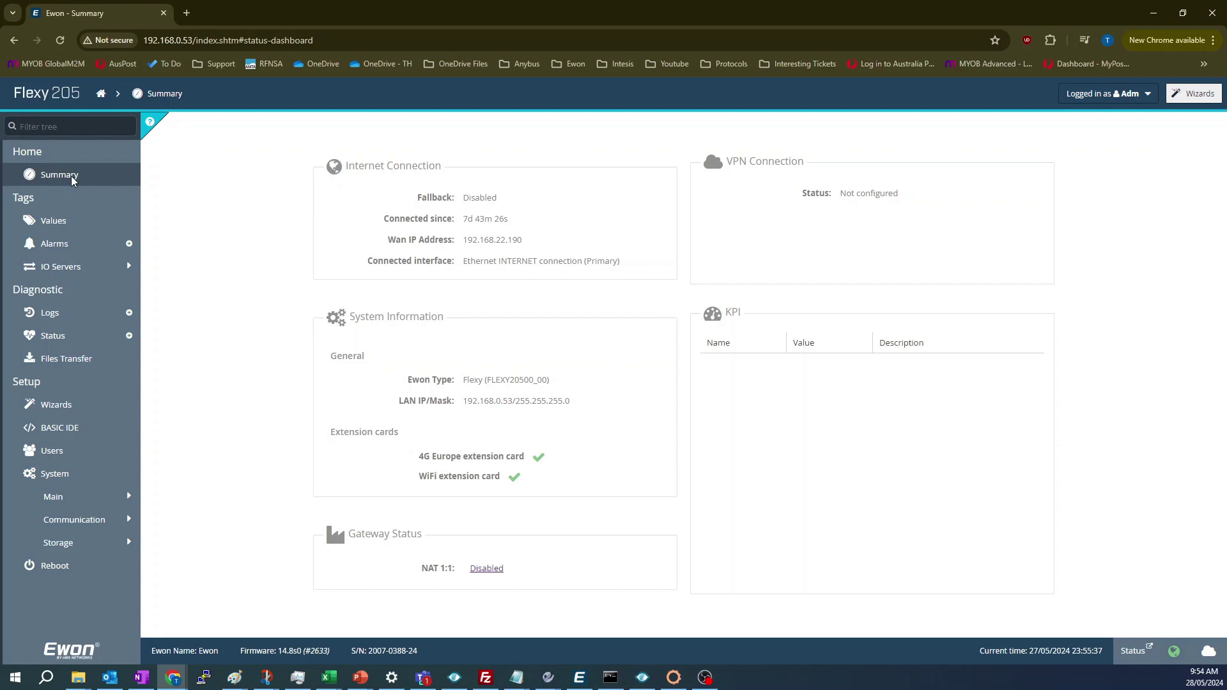
{"action": "left_click", "coordinate": [62, 228]}
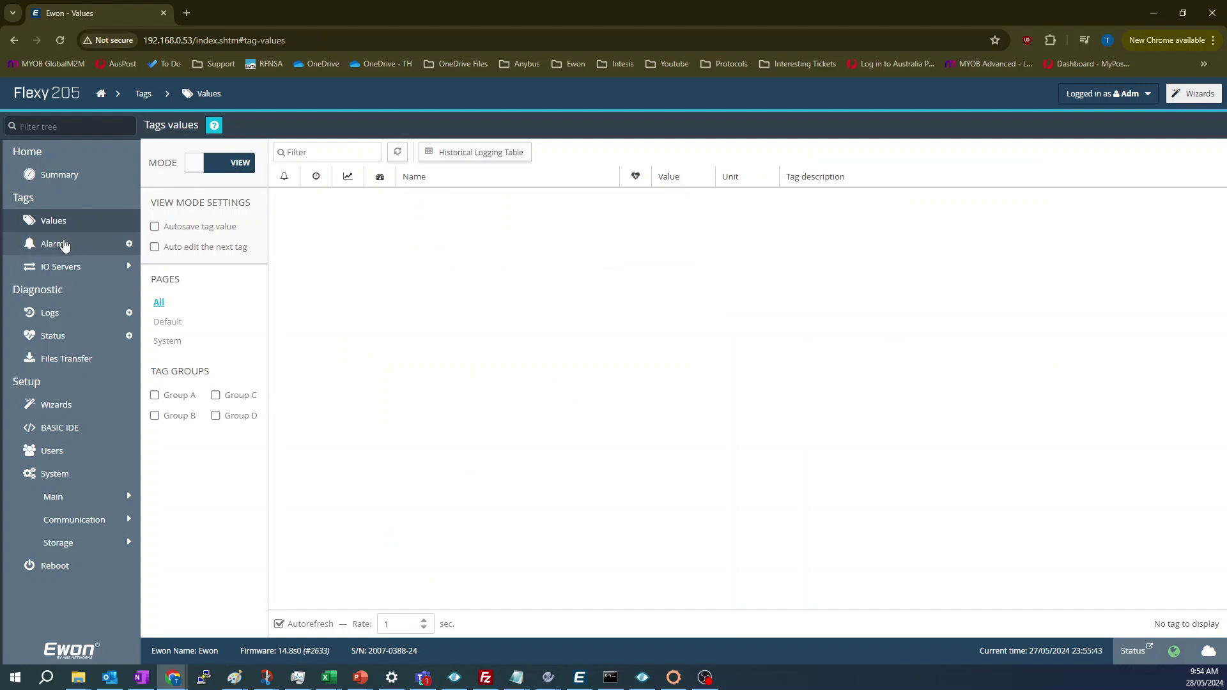
{"action": "left_click", "coordinate": [65, 244]}
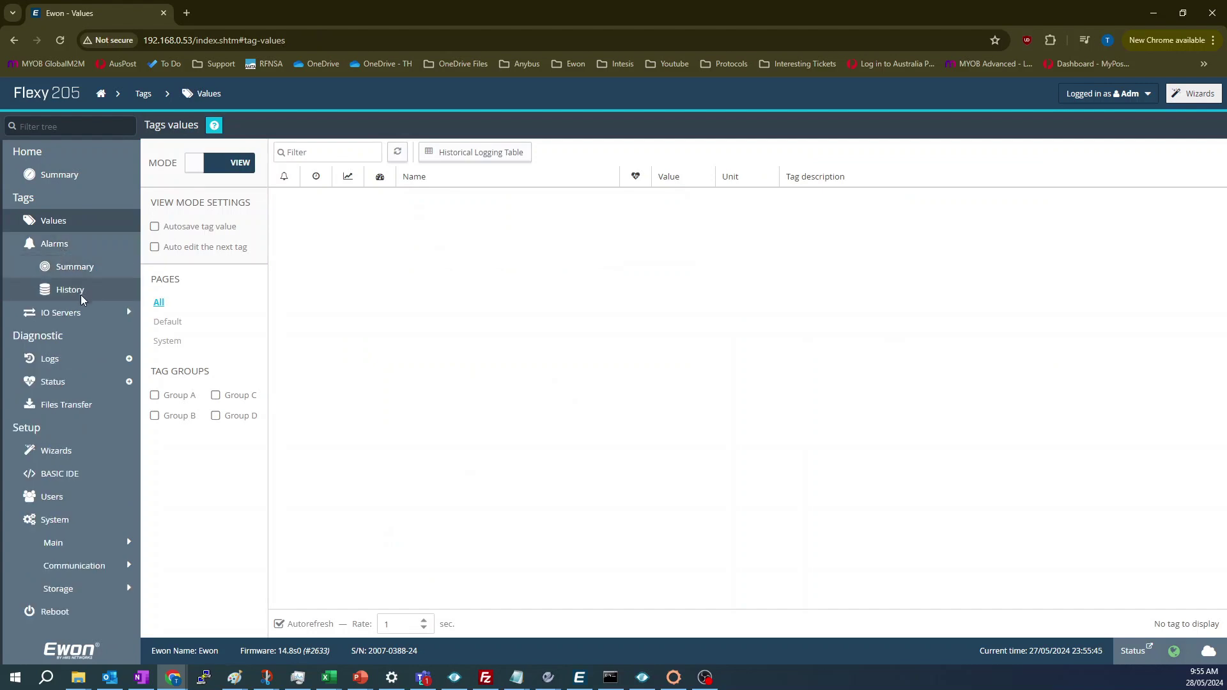
{"action": "left_click", "coordinate": [80, 318]}
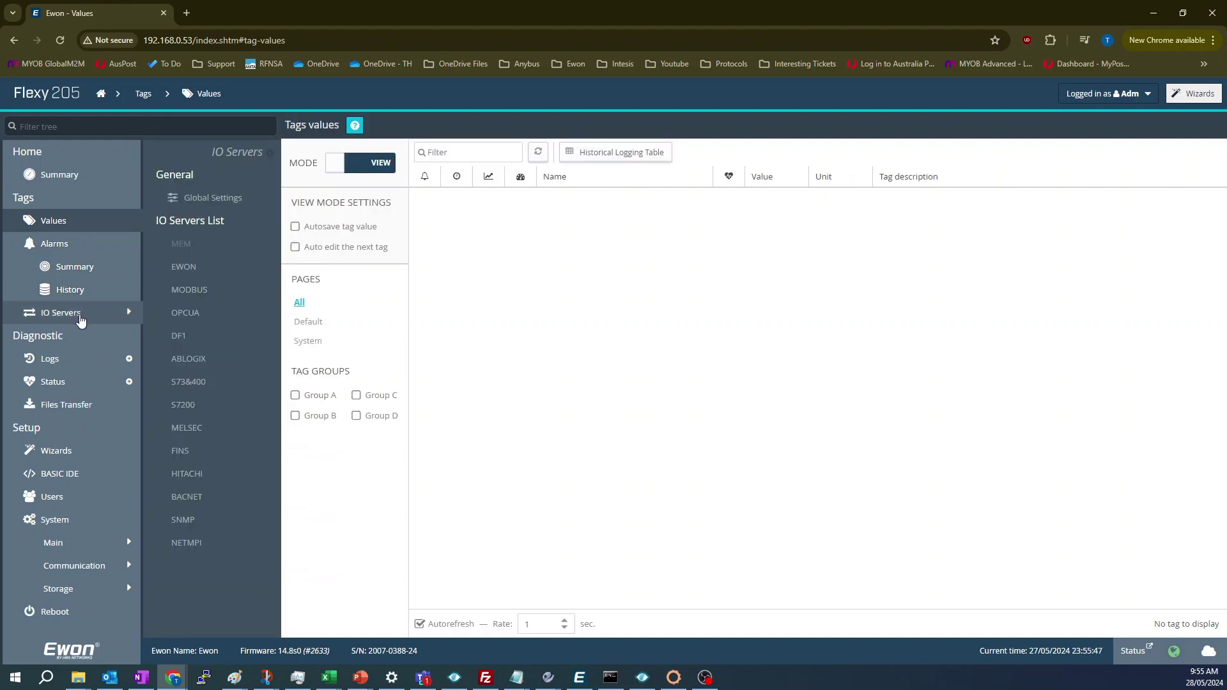
{"action": "left_click", "coordinate": [77, 359]}
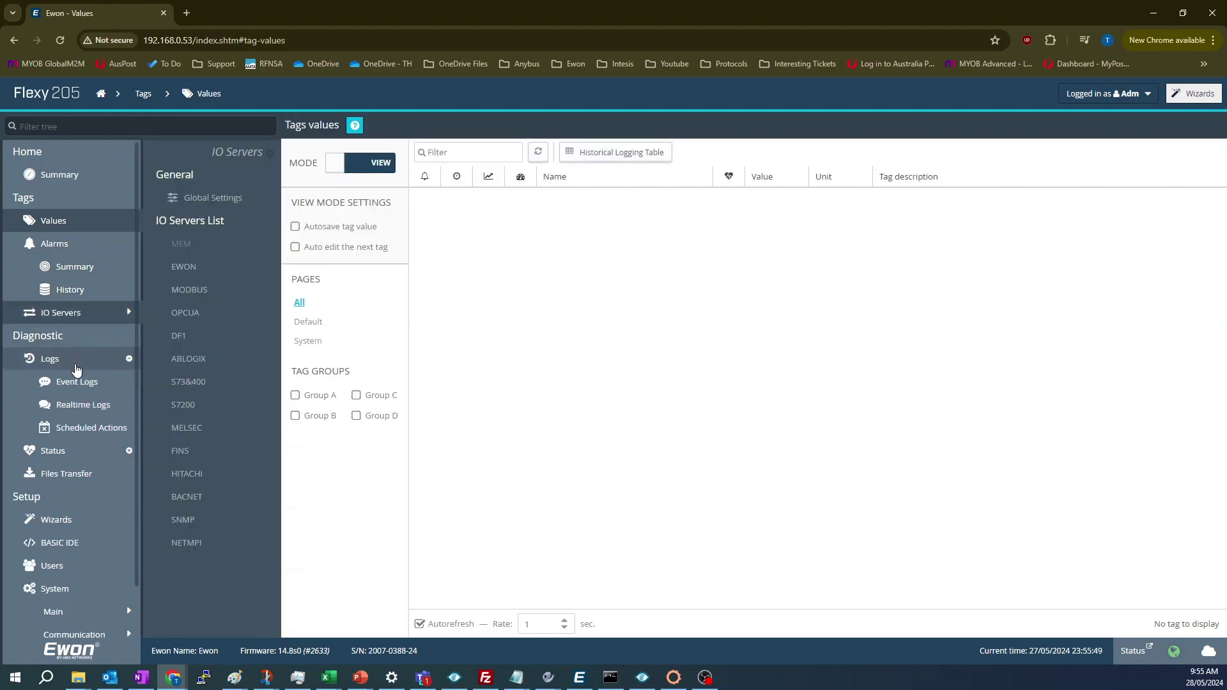
{"action": "left_click", "coordinate": [71, 175]}
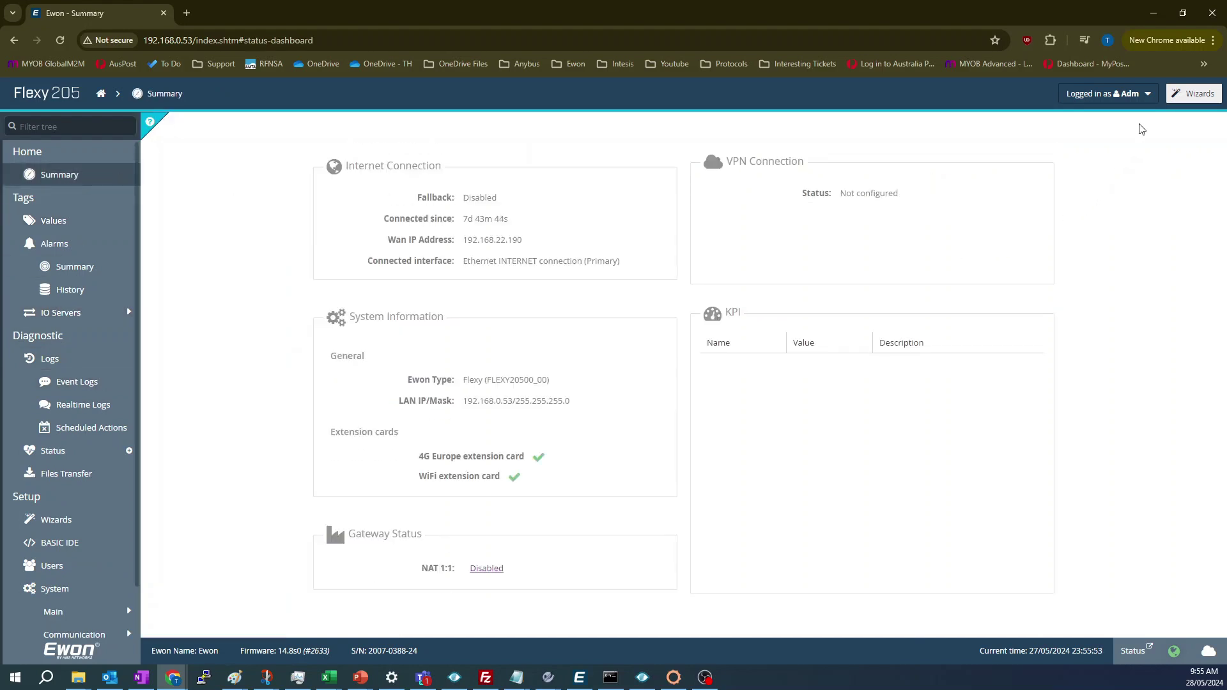
{"action": "left_click", "coordinate": [1184, 90]}
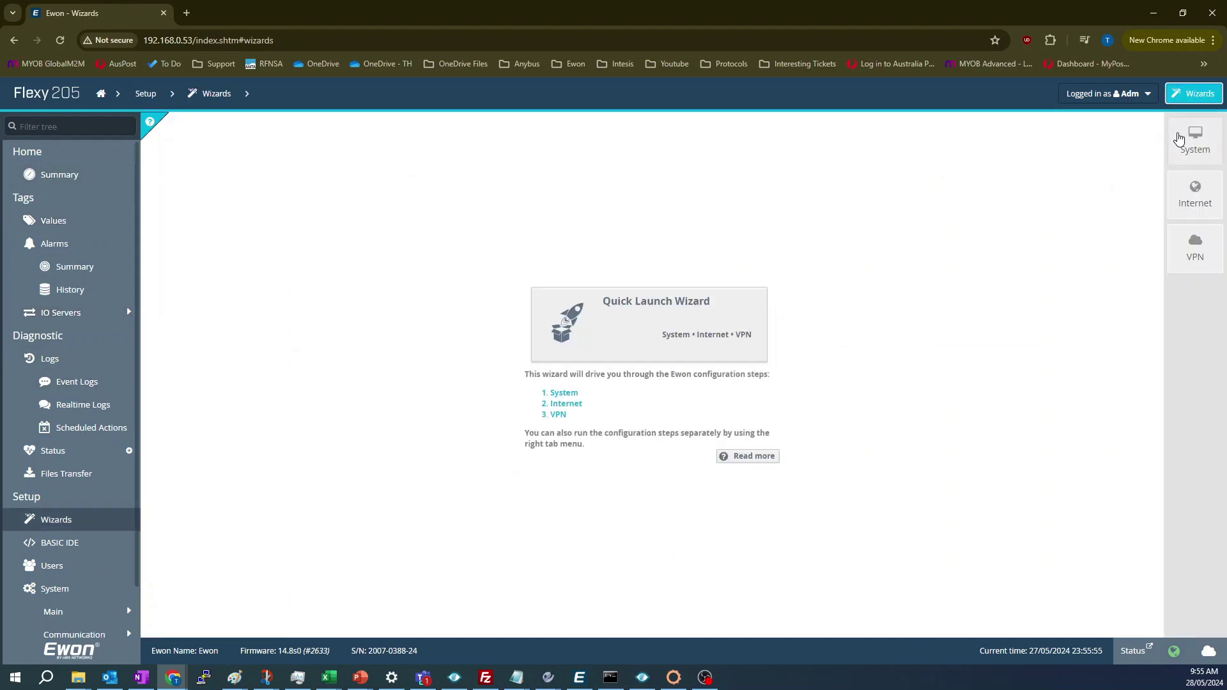
- Complete the System wizard with Australia/Melbourne timezone and clock updated via NTP
{"action": "left_click", "coordinate": [1188, 148]}
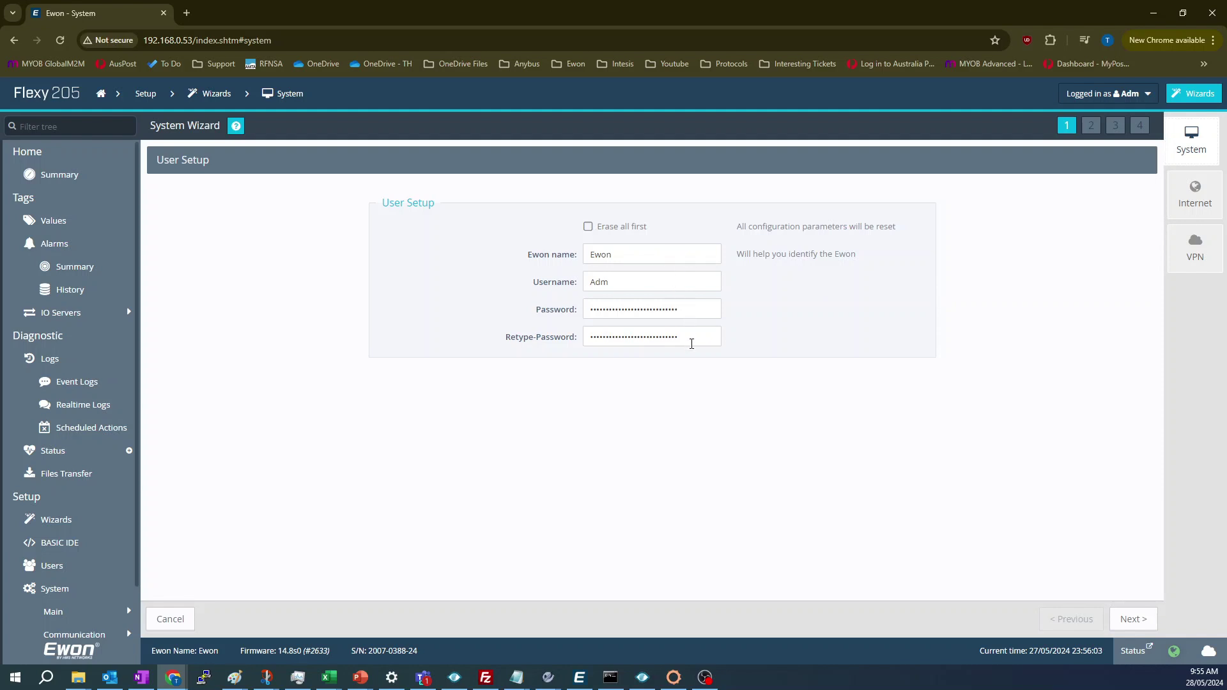
{"action": "left_click", "coordinate": [1120, 625]}
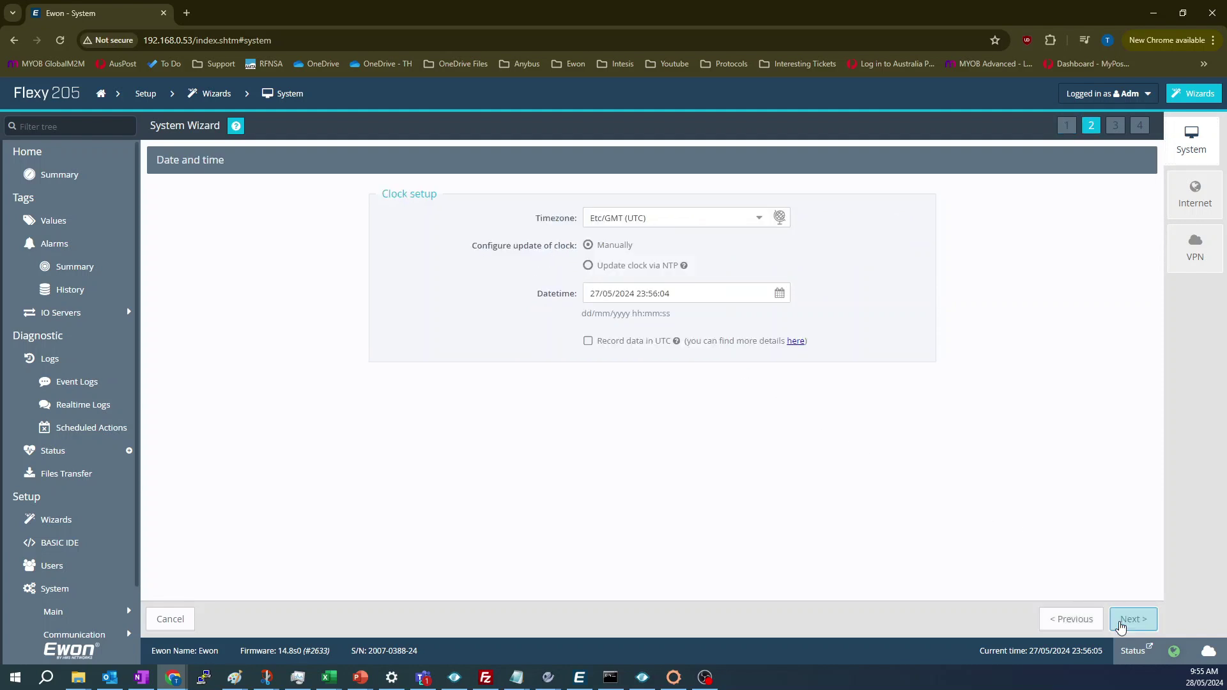
{"action": "left_click", "coordinate": [781, 221]}
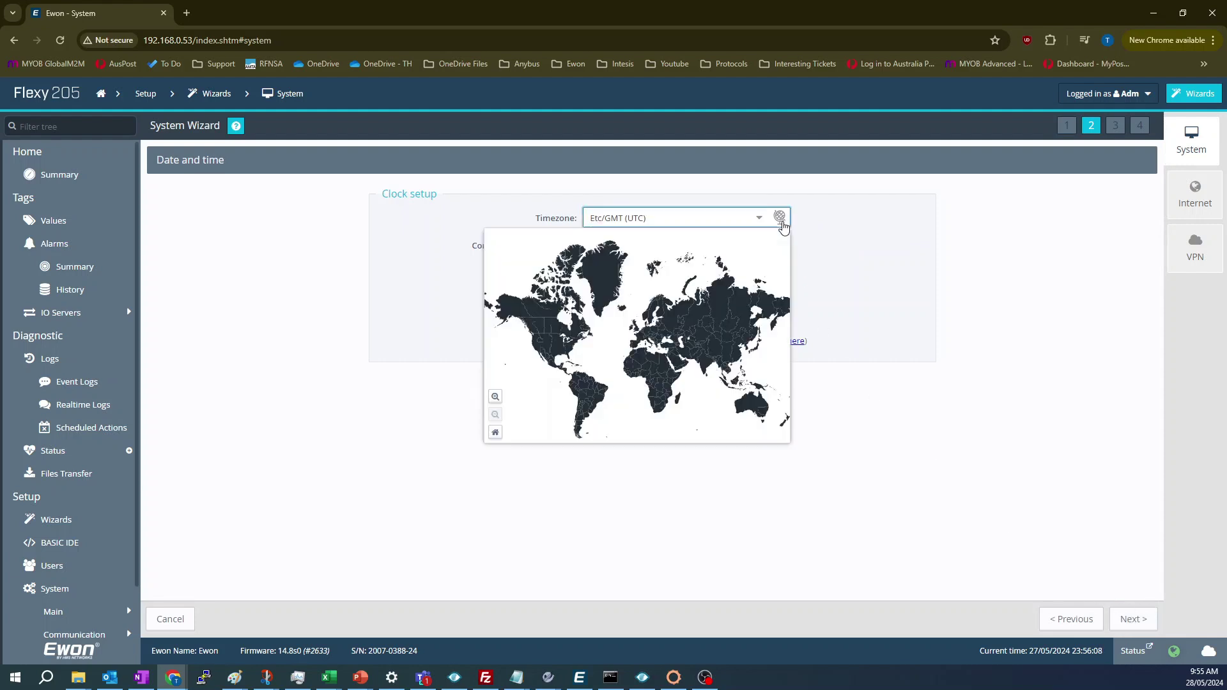
{"action": "left_click", "coordinate": [765, 422]}
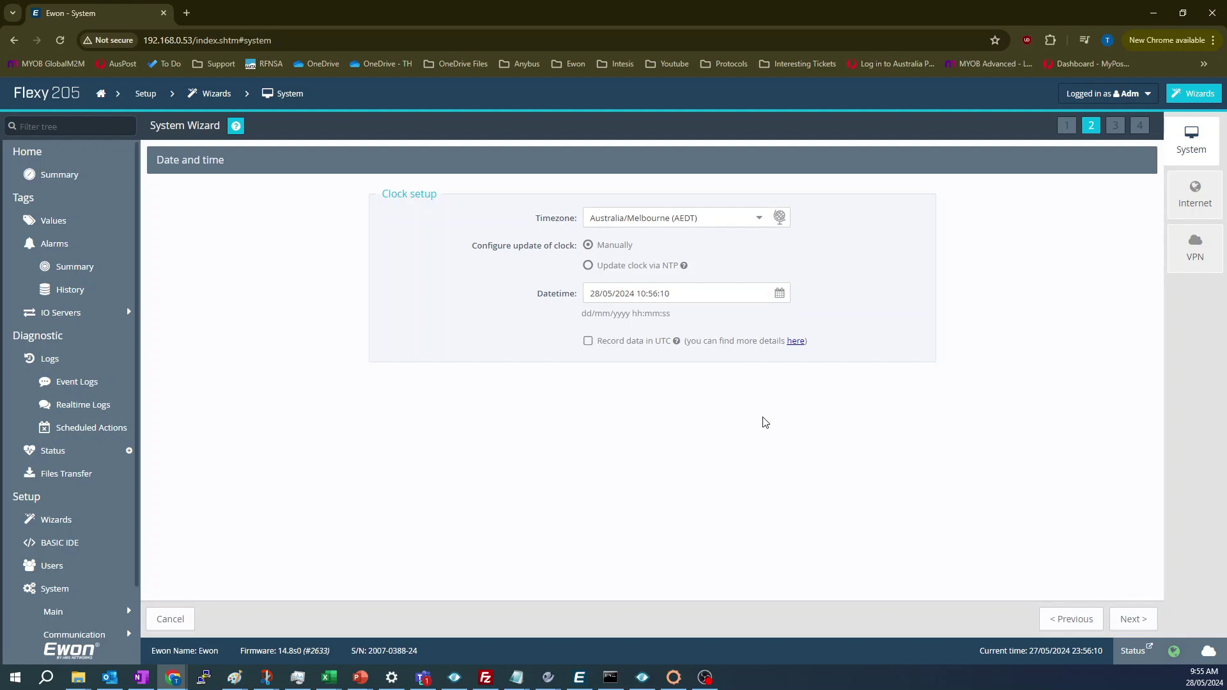
{"action": "left_click", "coordinate": [626, 267]}
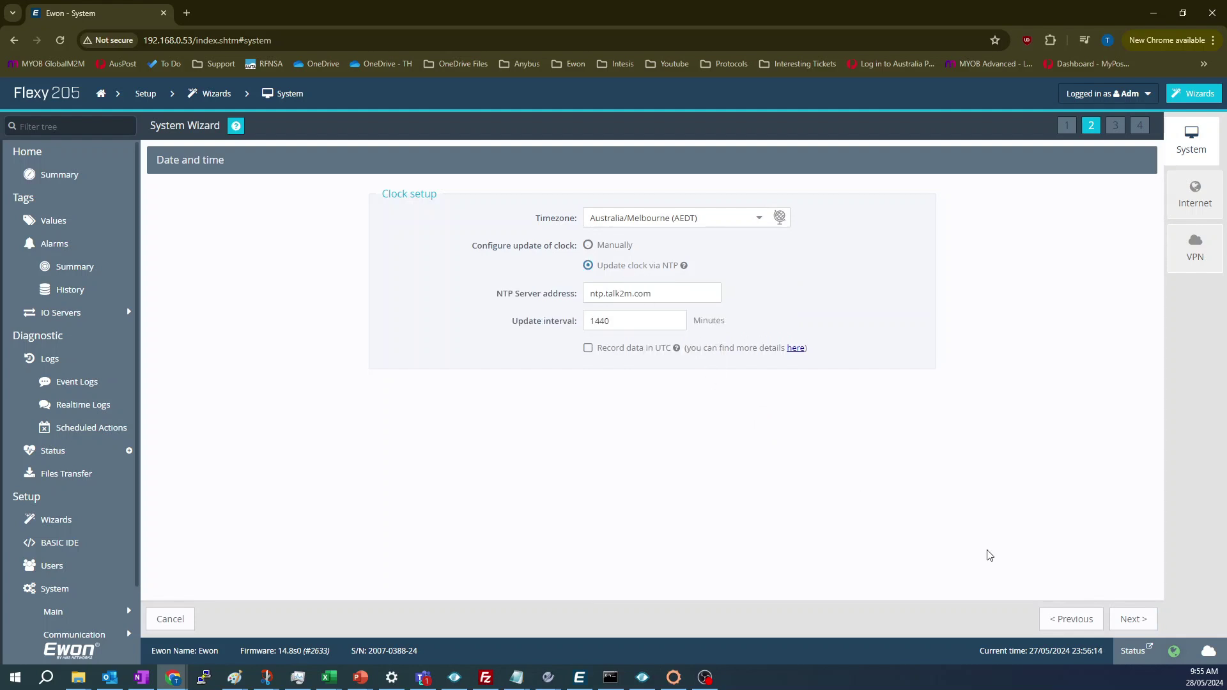
{"action": "left_click", "coordinate": [1134, 619]}
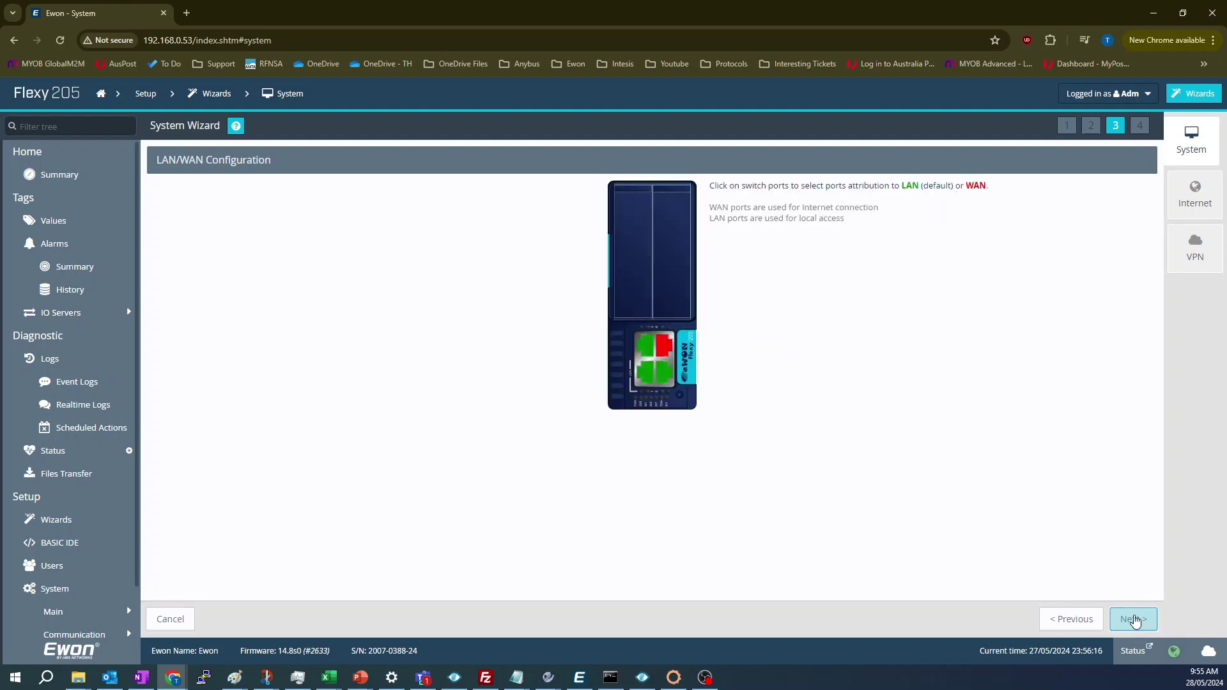
{"action": "left_click", "coordinate": [1134, 619]}
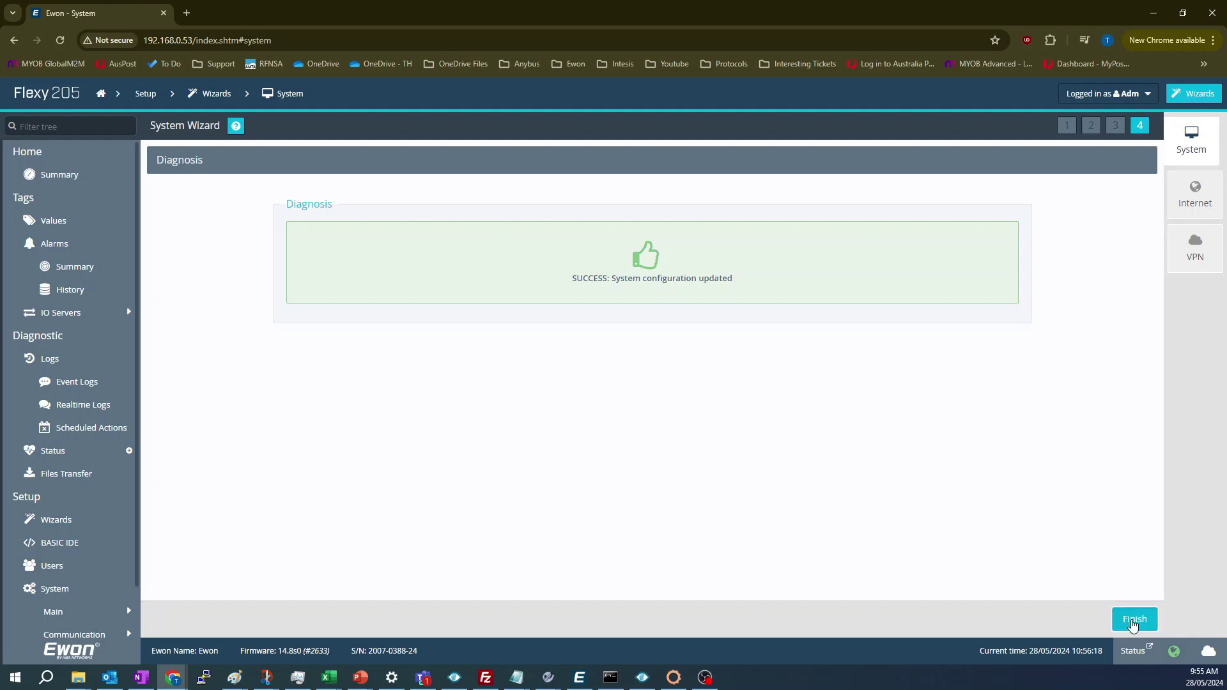
{"action": "left_click", "coordinate": [1135, 620]}
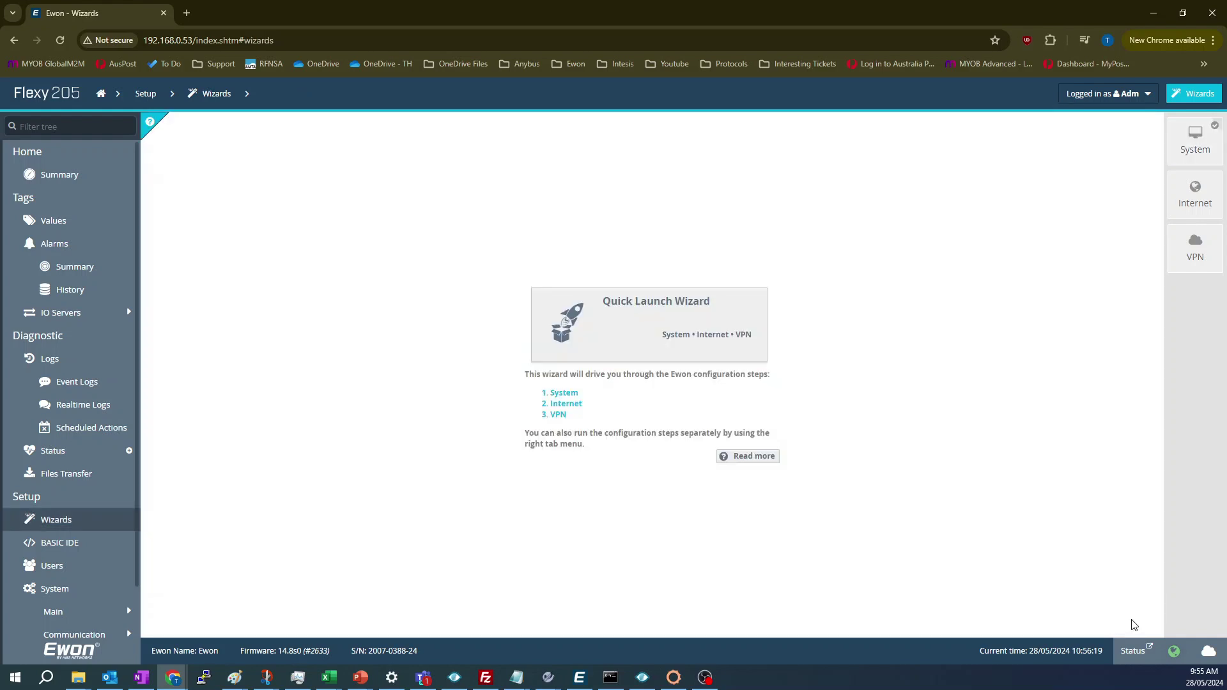
- Start the Internet wizard using the Modem Connection as the internet interface
{"action": "left_click", "coordinate": [1192, 198]}
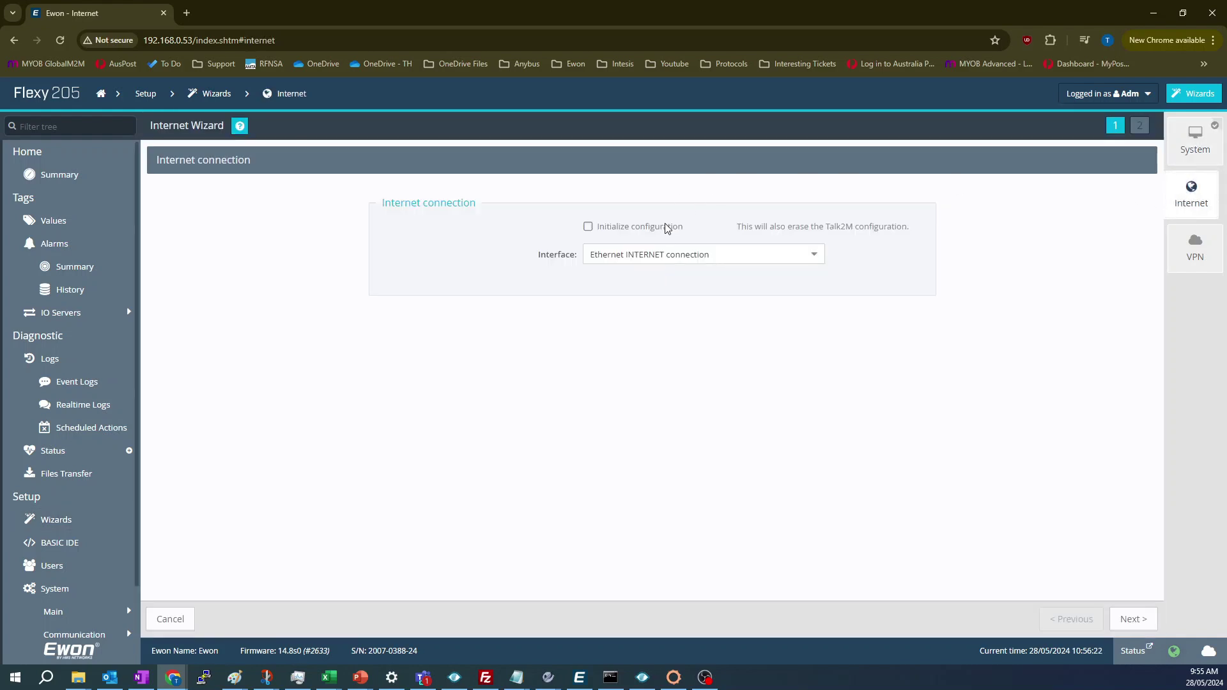
{"action": "left_click", "coordinate": [665, 255]}
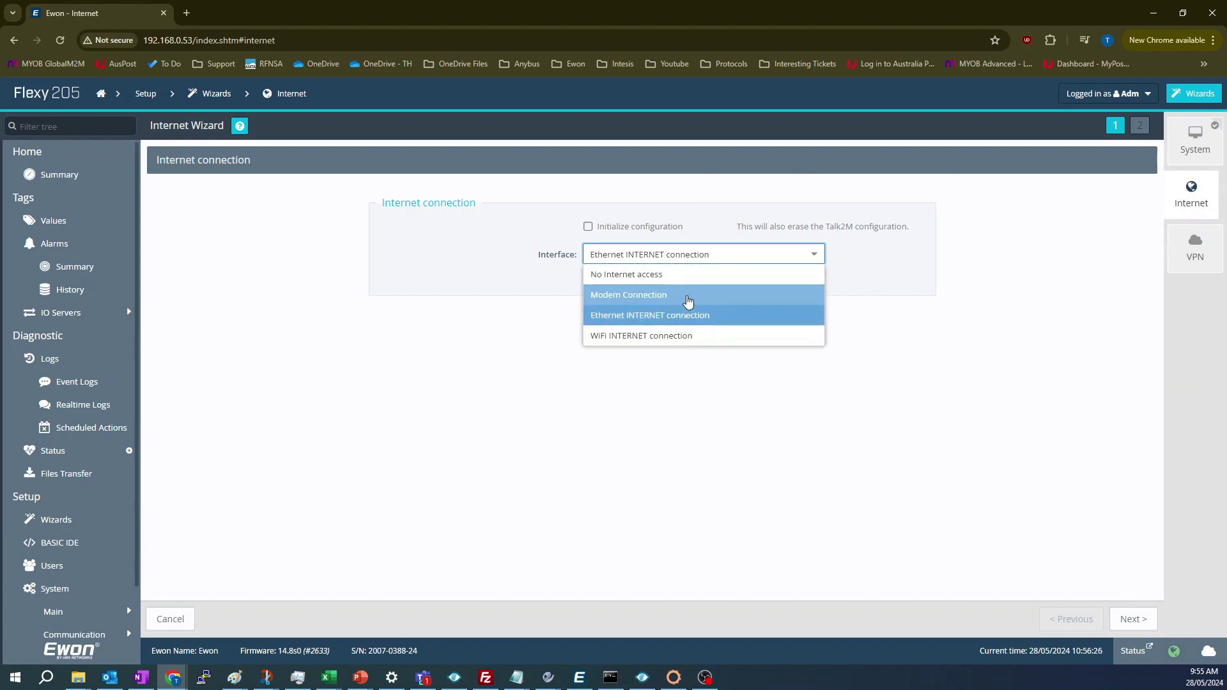
{"action": "left_click", "coordinate": [688, 296]}
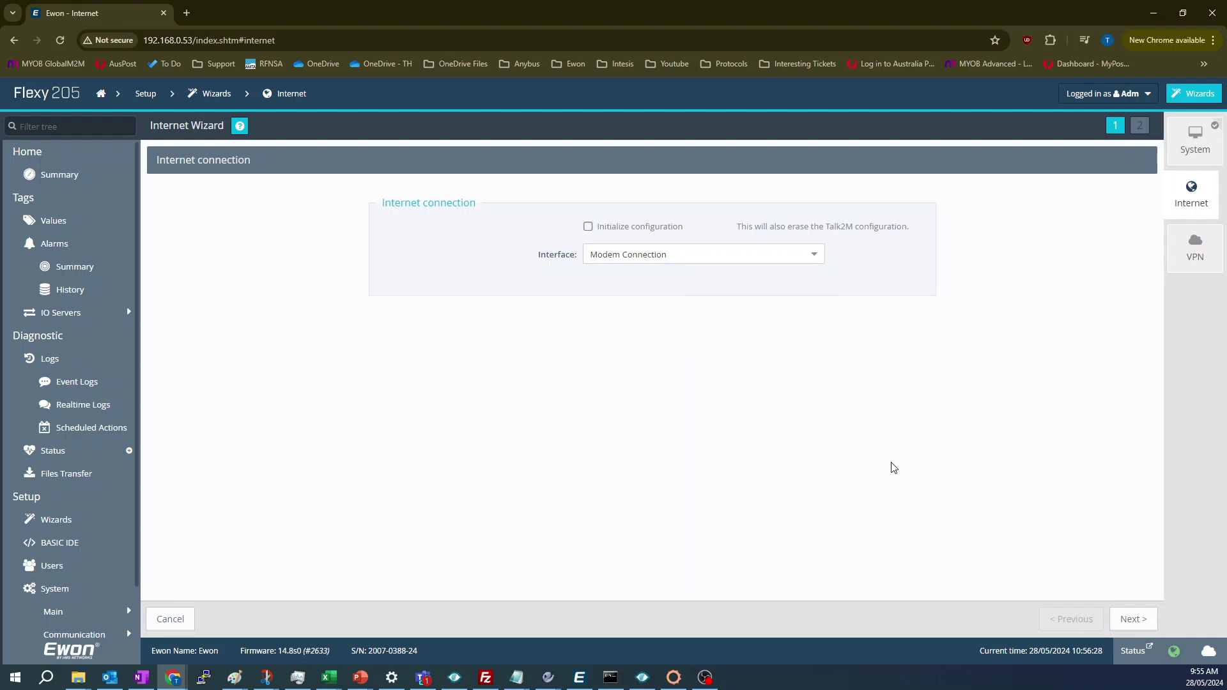
{"action": "left_click", "coordinate": [1131, 619]}
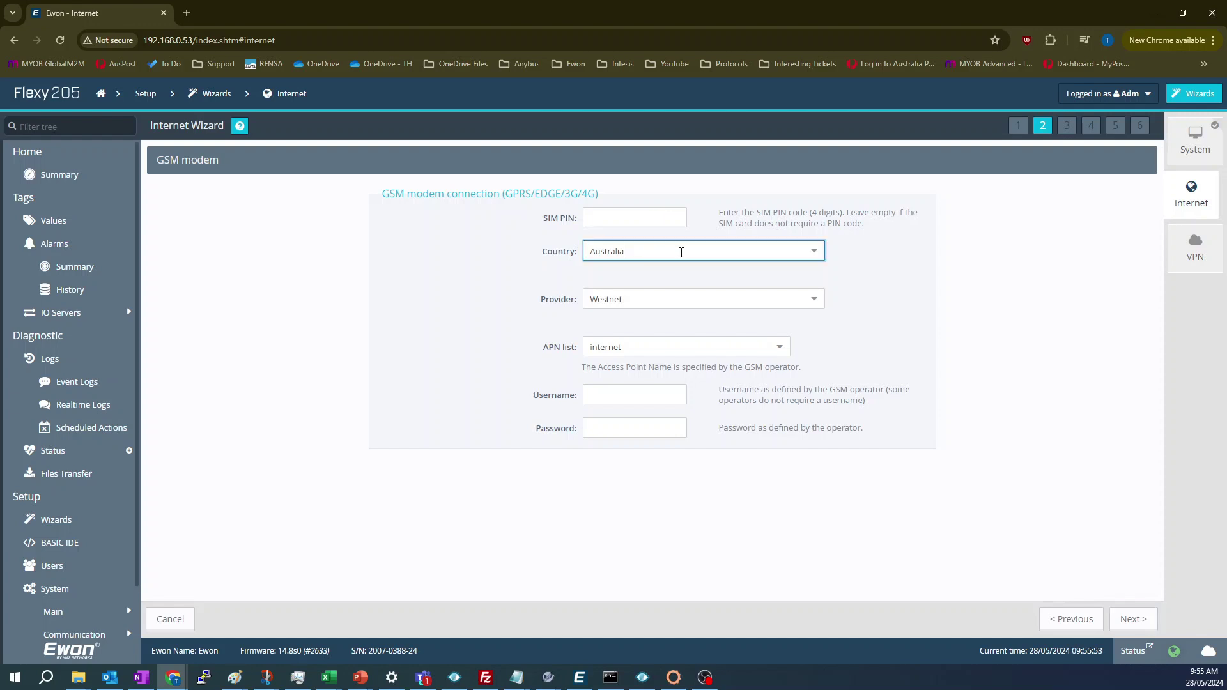
- Set the GSM modem provider to Optus with the 'internet' APN
{"action": "left_click", "coordinate": [818, 302]}
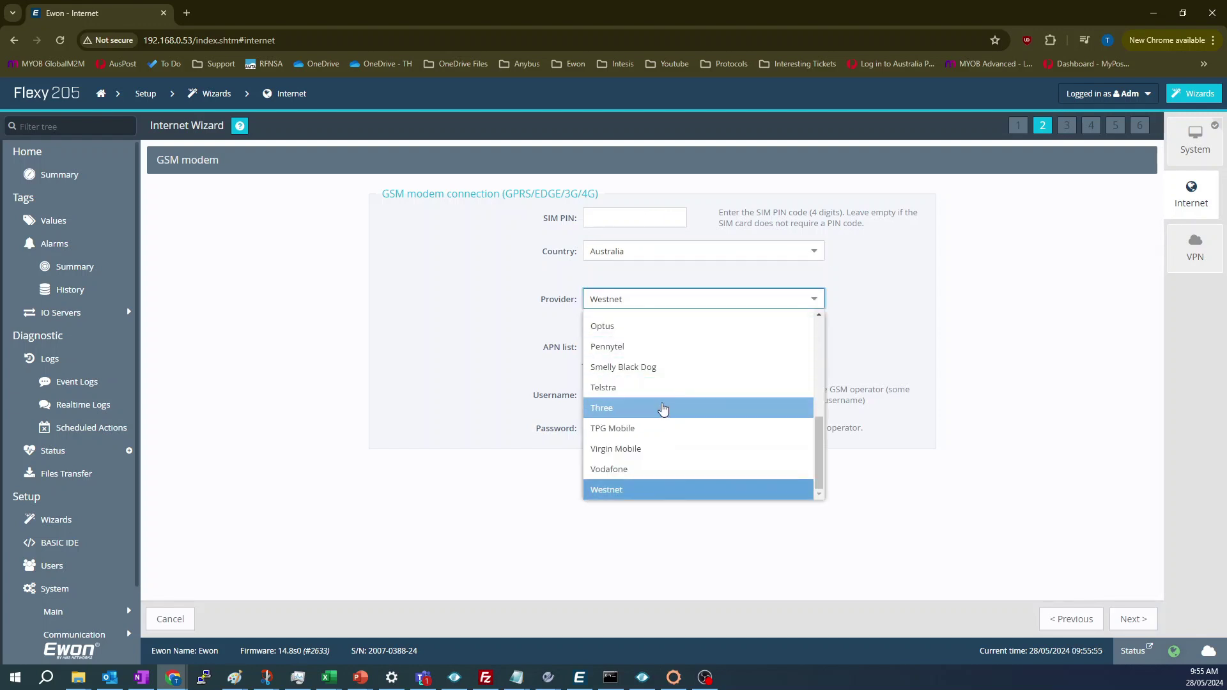
{"action": "left_click", "coordinate": [662, 388]}
{"action": "left_click", "coordinate": [685, 348]}
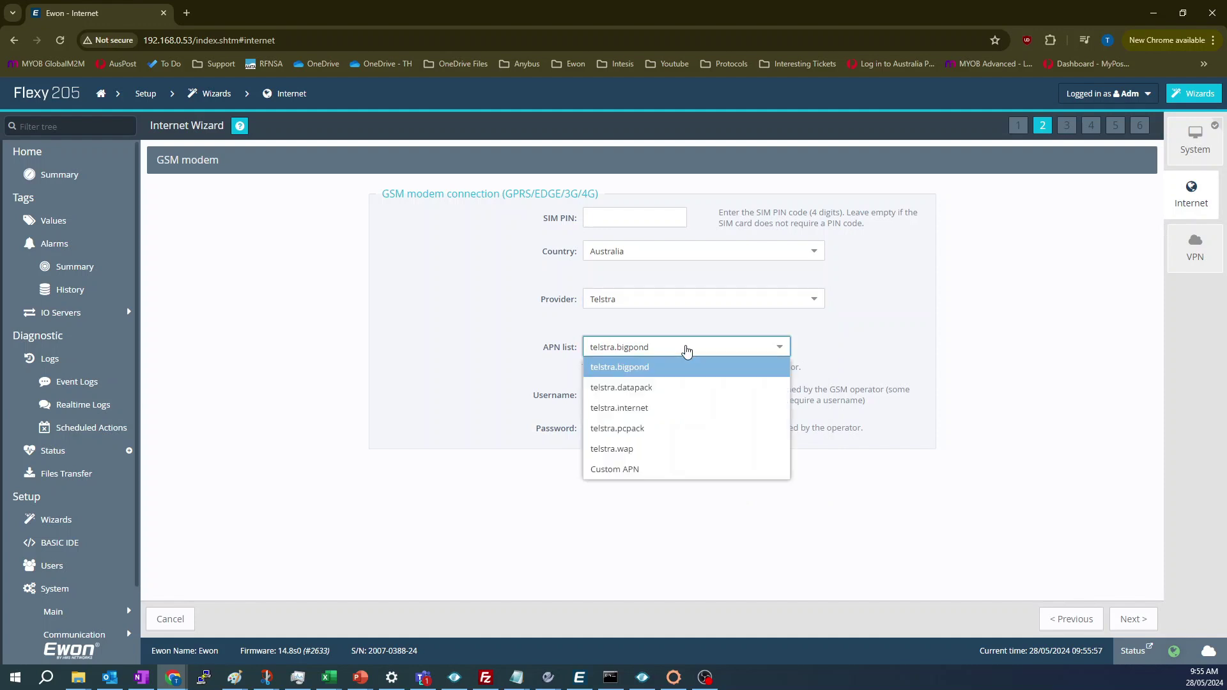
{"action": "left_click", "coordinate": [675, 398]}
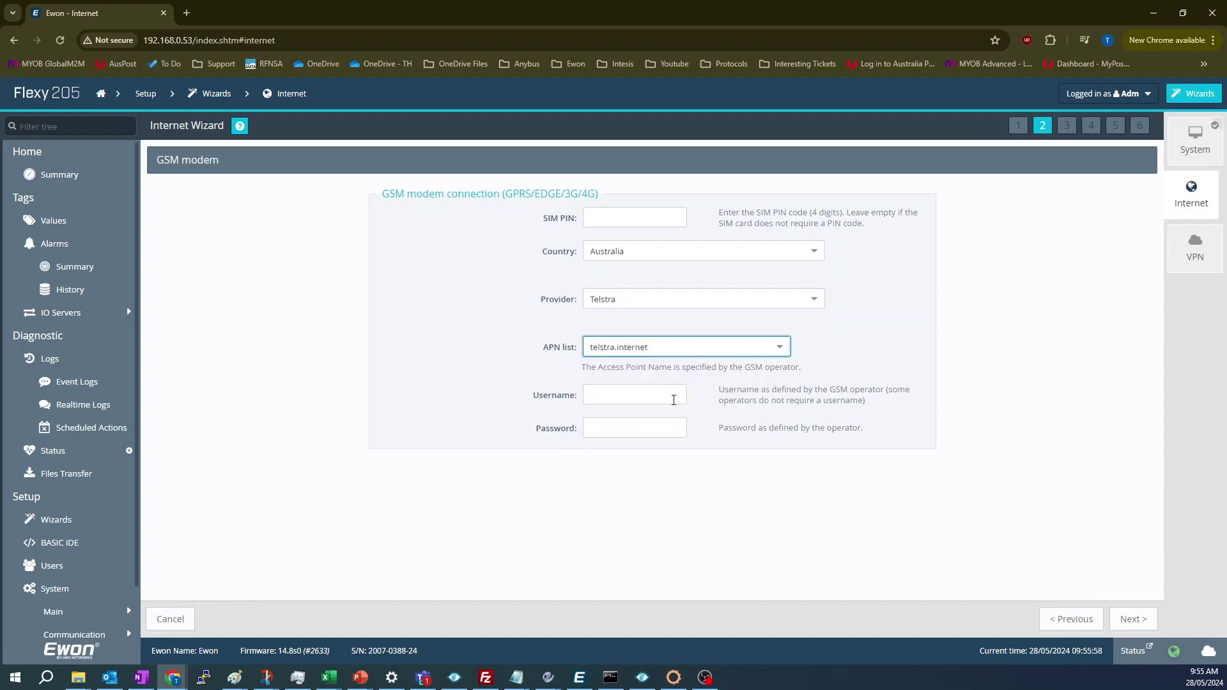
{"action": "left_click", "coordinate": [662, 300]}
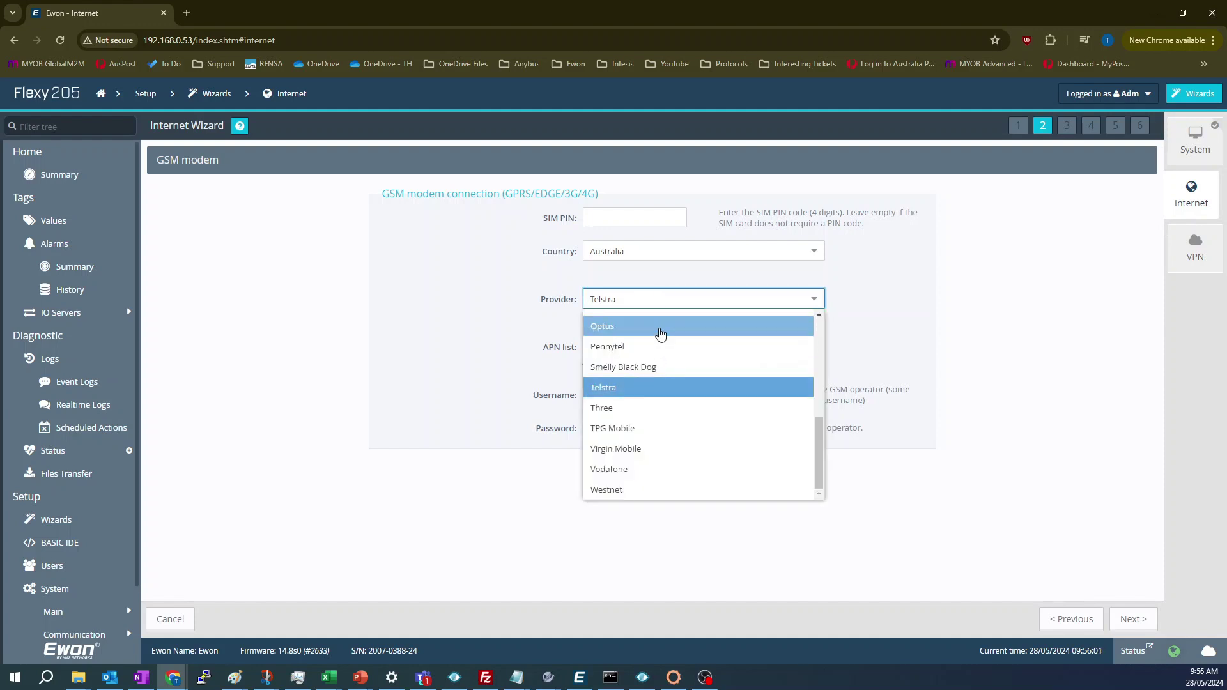
{"action": "left_click", "coordinate": [661, 328]}
{"action": "left_click", "coordinate": [660, 356]}
{"action": "left_click", "coordinate": [661, 409]}
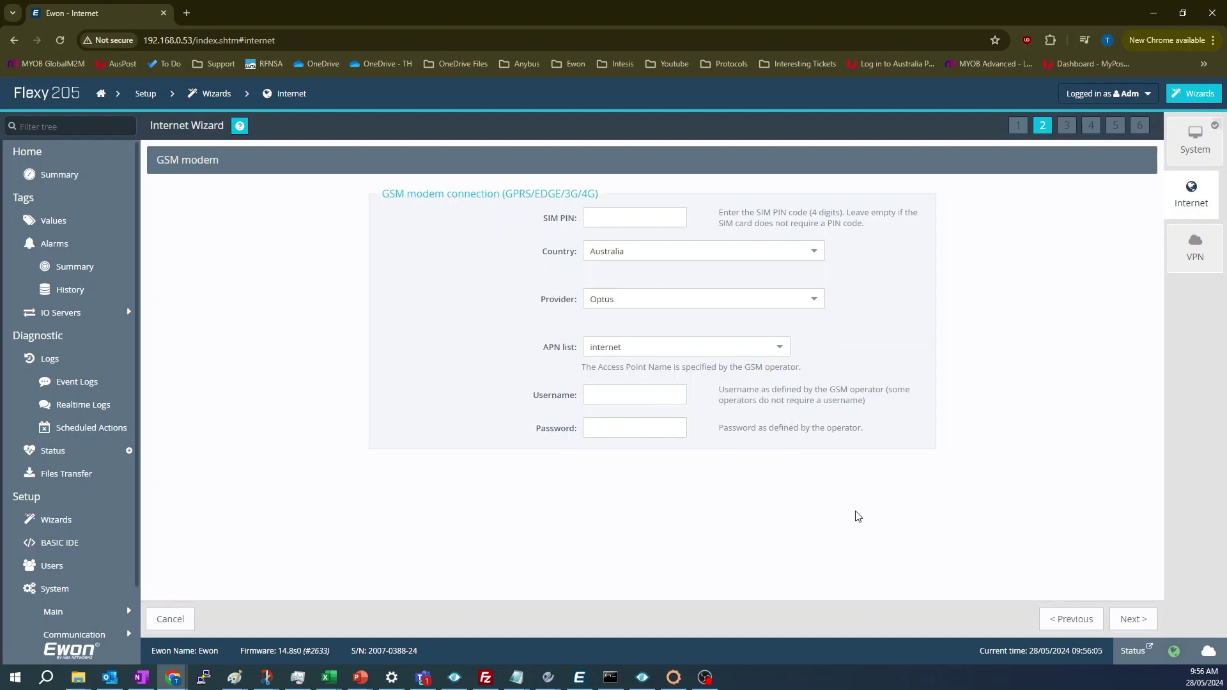
{"action": "left_click", "coordinate": [1144, 621]}
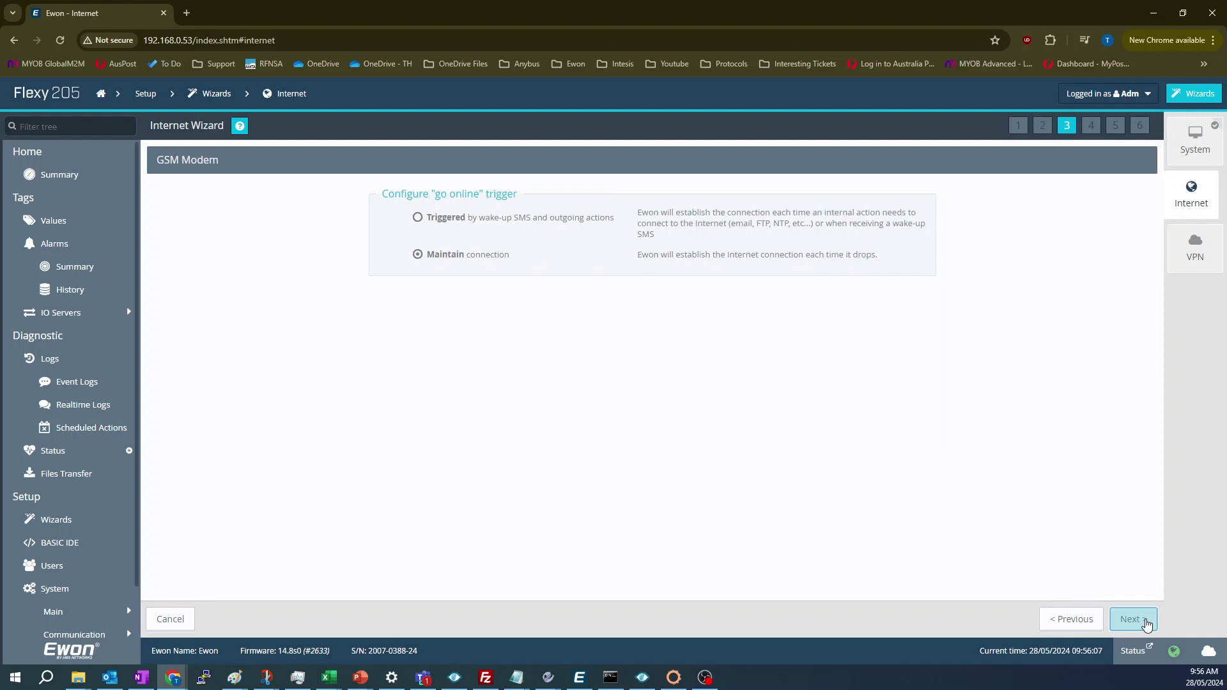
- Keep the maintained connection, pass the internet test, finish, and decline a Secondary WAN
{"action": "left_click", "coordinate": [1144, 621]}
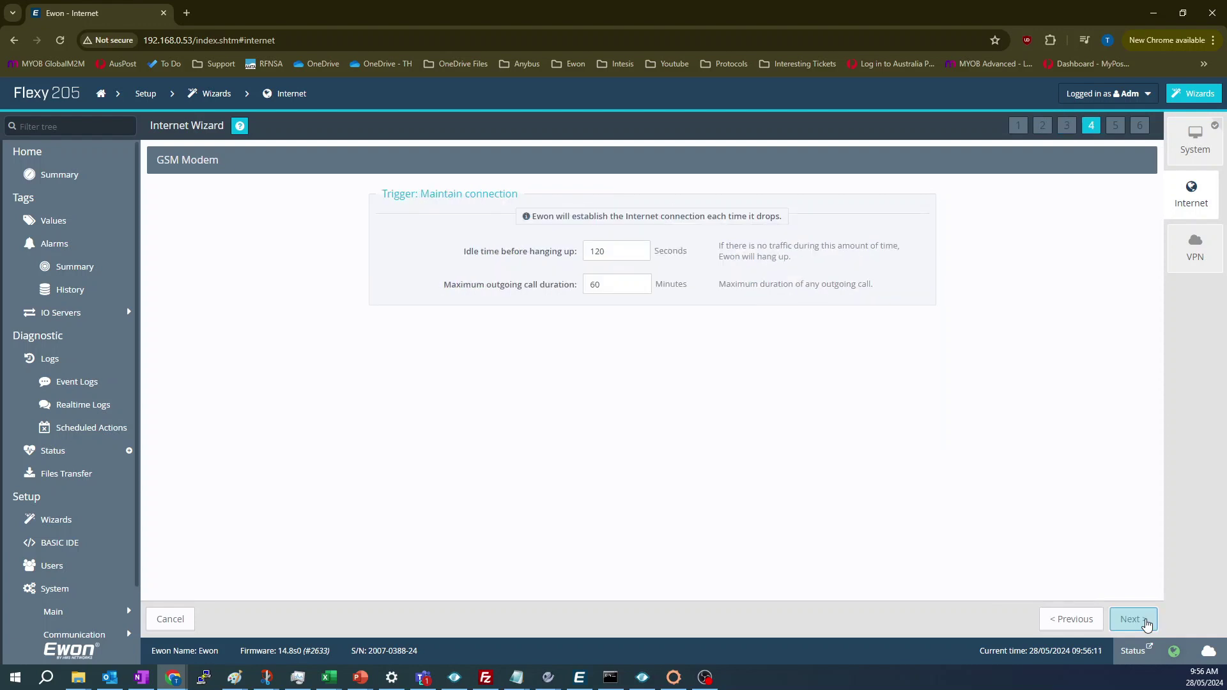
{"action": "left_click", "coordinate": [1144, 621]}
{"action": "left_click", "coordinate": [1144, 621]}
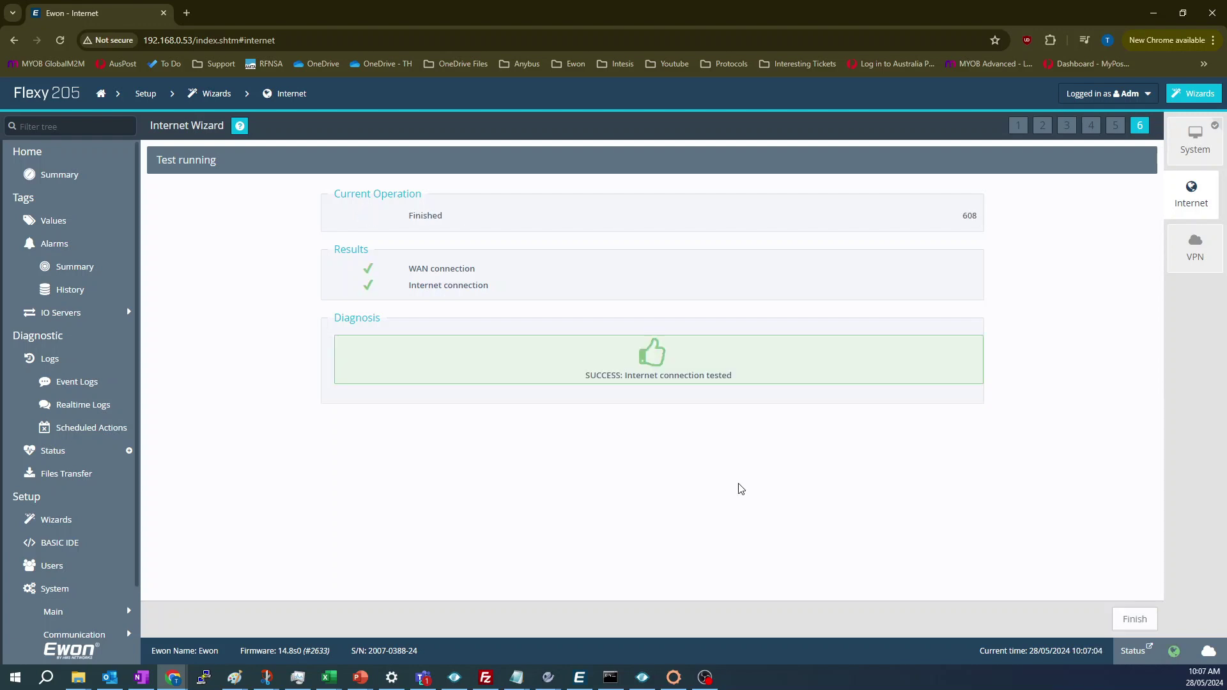
{"action": "left_click", "coordinate": [1132, 619]}
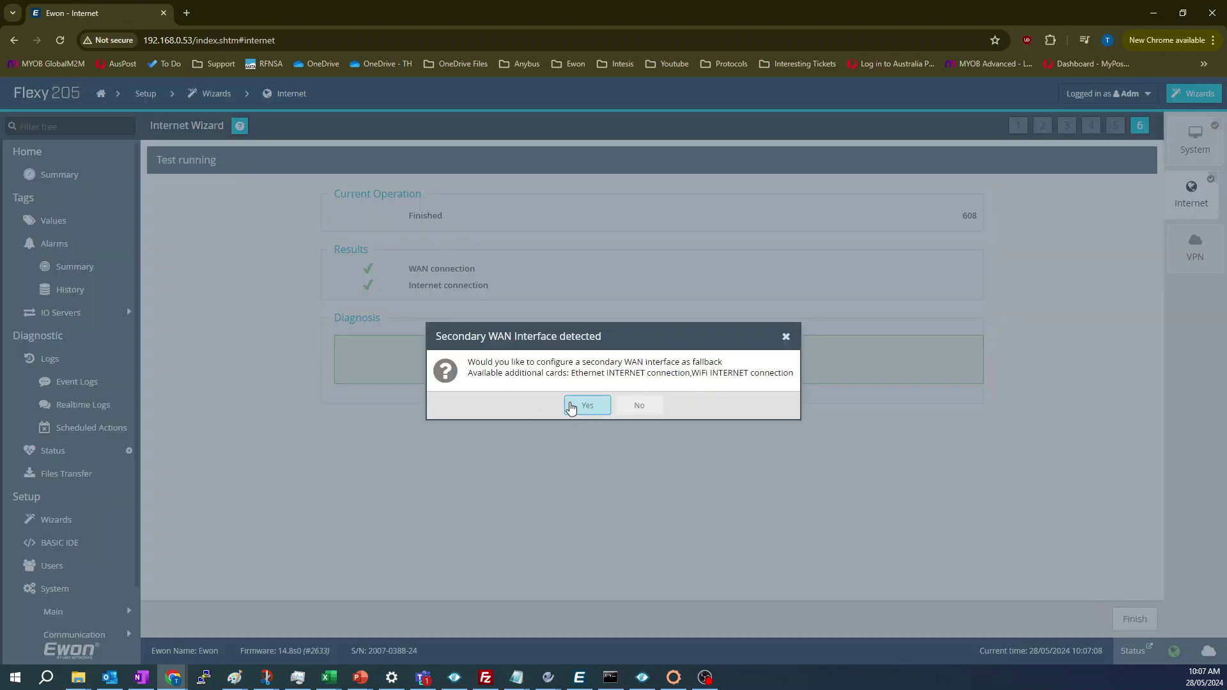
{"action": "left_click", "coordinate": [648, 416]}
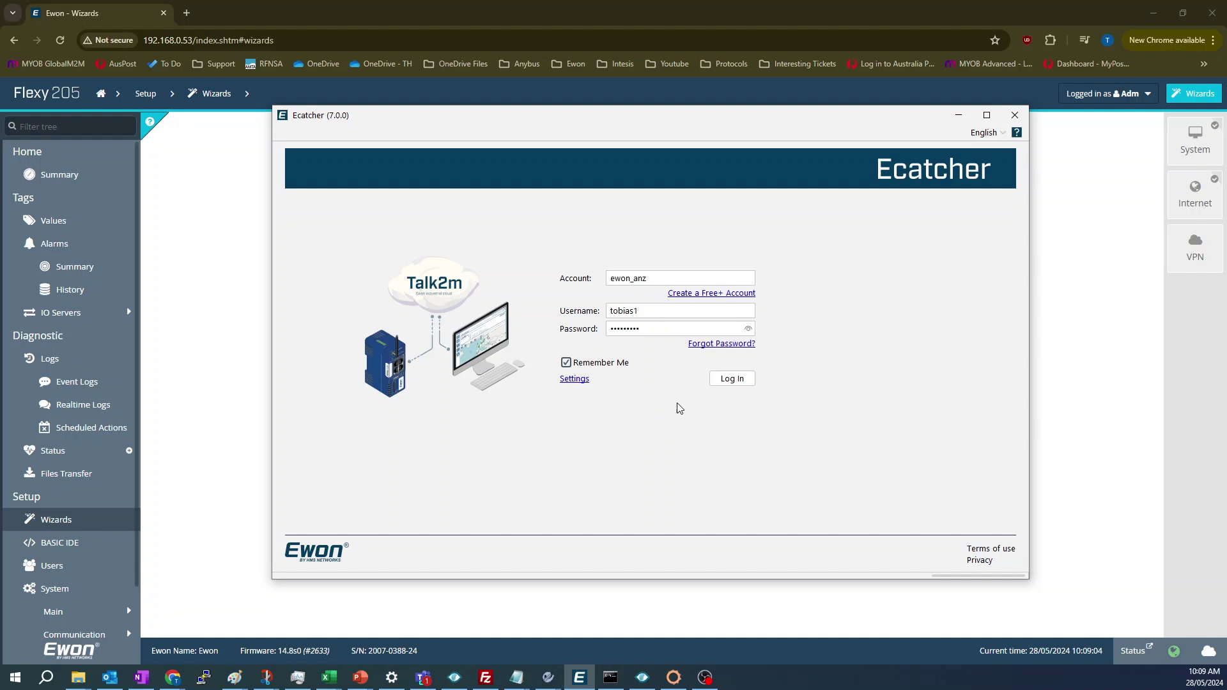
- Log in to Talk2M with saved credentials and select the Flexy205 Demo - AW and WaterPumpStation Ewons
{"action": "left_click", "coordinate": [726, 380]}
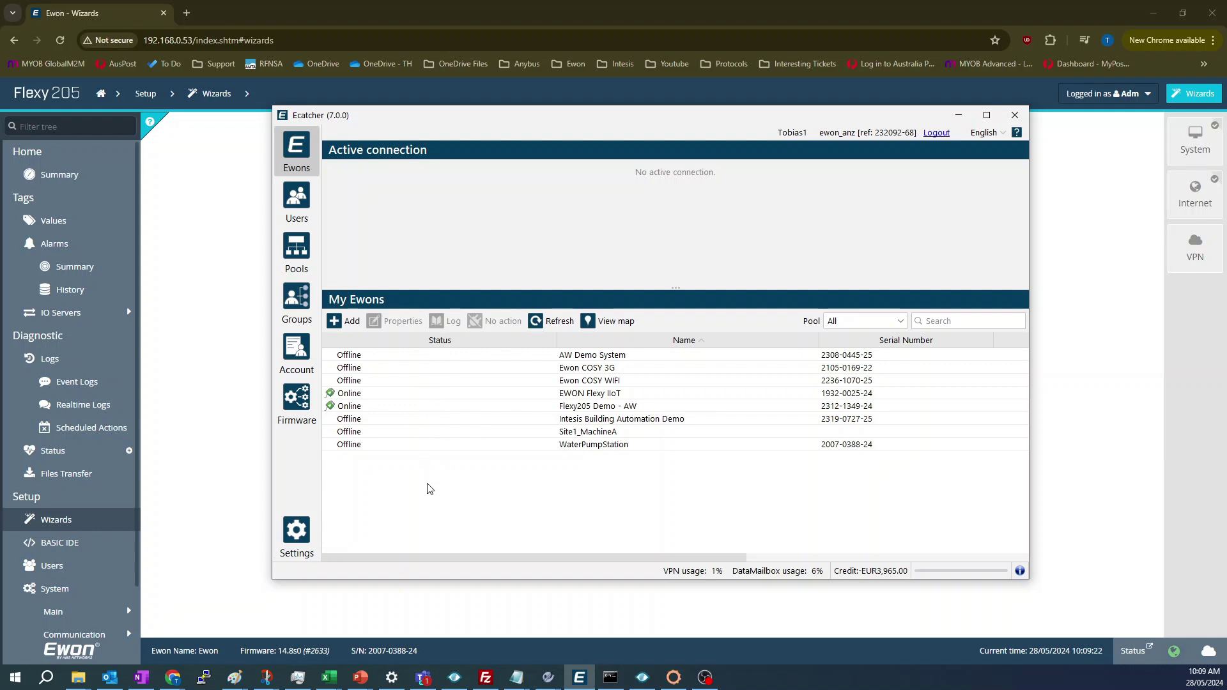
{"action": "left_click", "coordinate": [450, 406]}
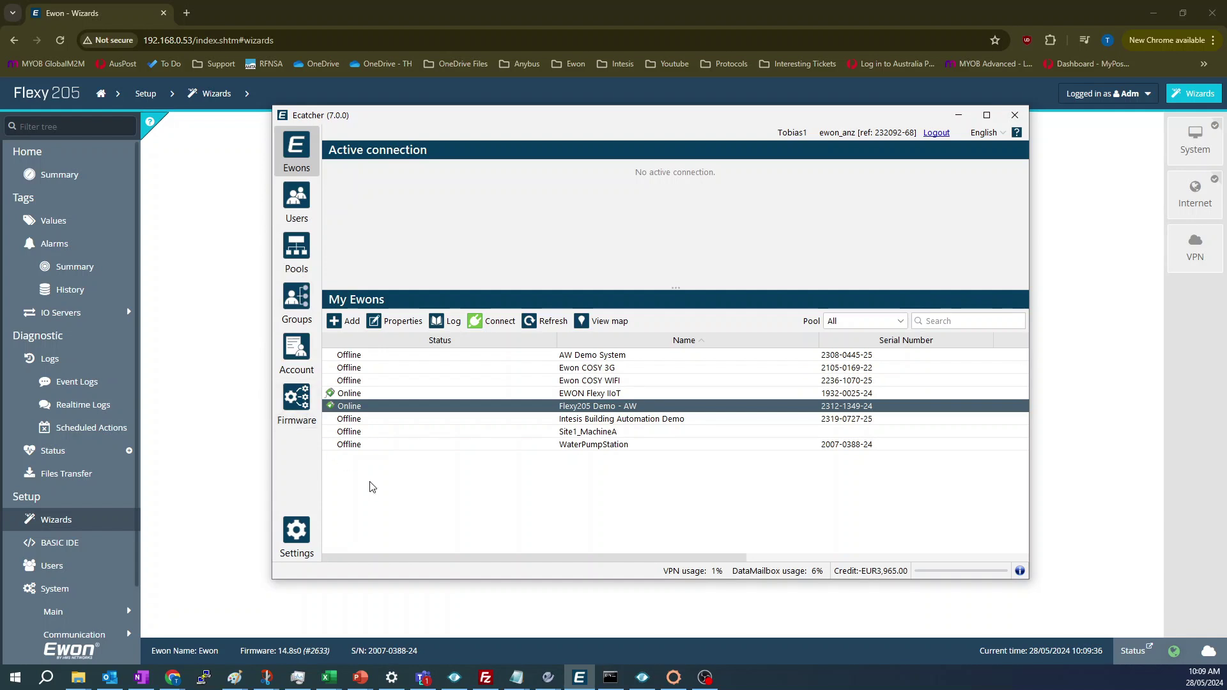
{"action": "left_click", "coordinate": [416, 446]}
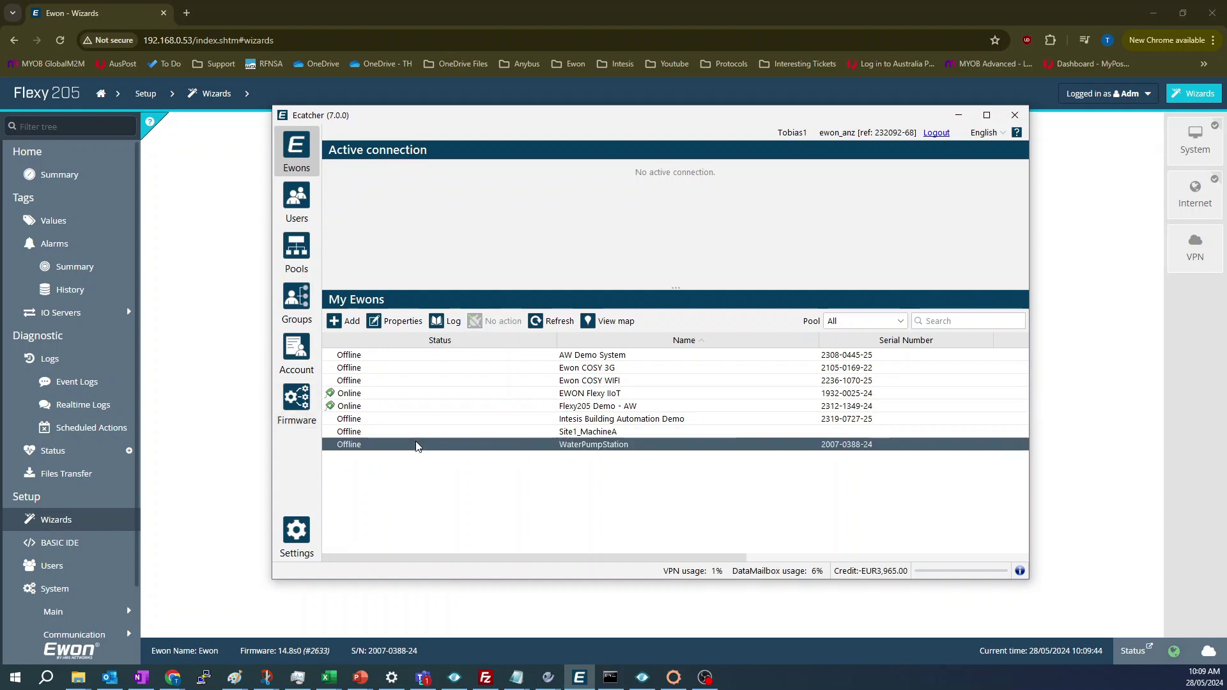
- Create a new Ewon named TestingEwon assigned to the Admin pool
{"action": "left_click", "coordinate": [337, 322]}
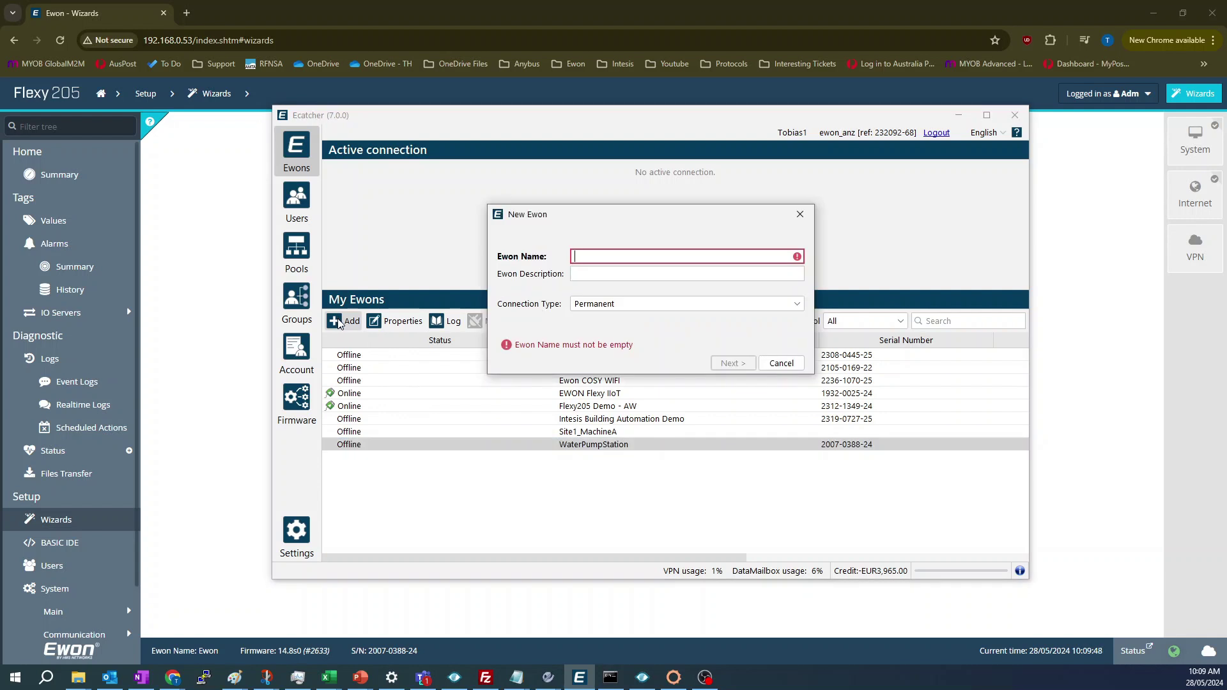
{"action": "type", "text": "Testing"}
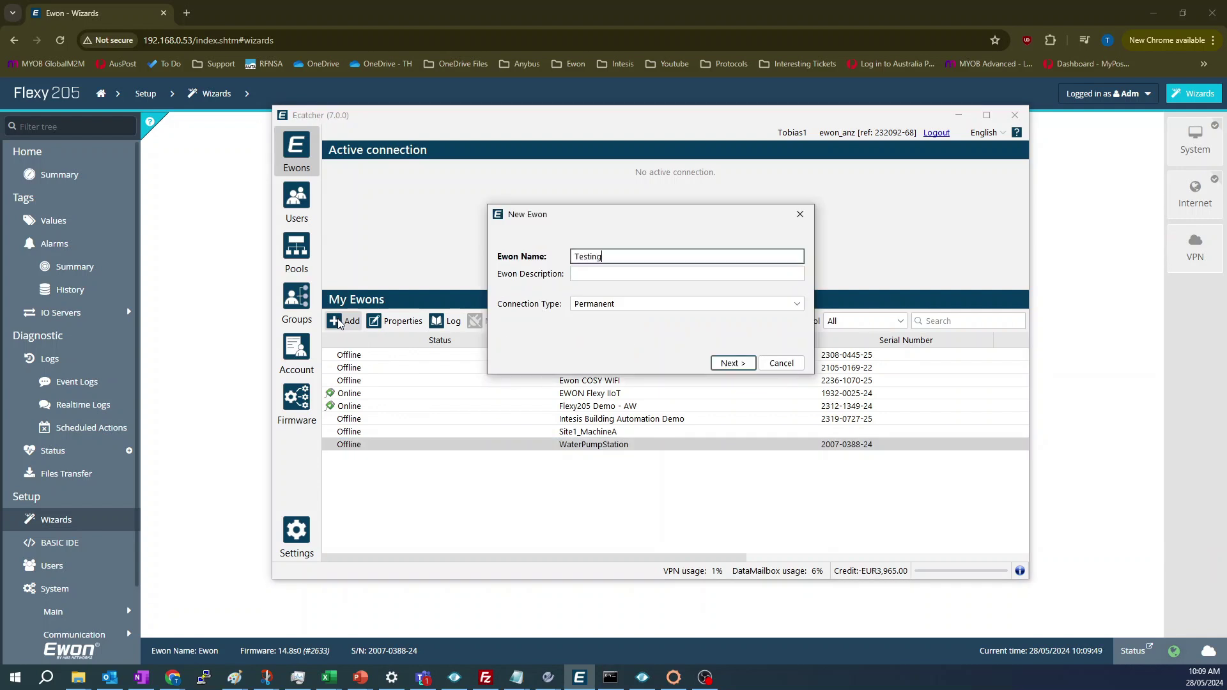
{"action": "type", "text": "Ewon"}
{"action": "left_click", "coordinate": [732, 364]}
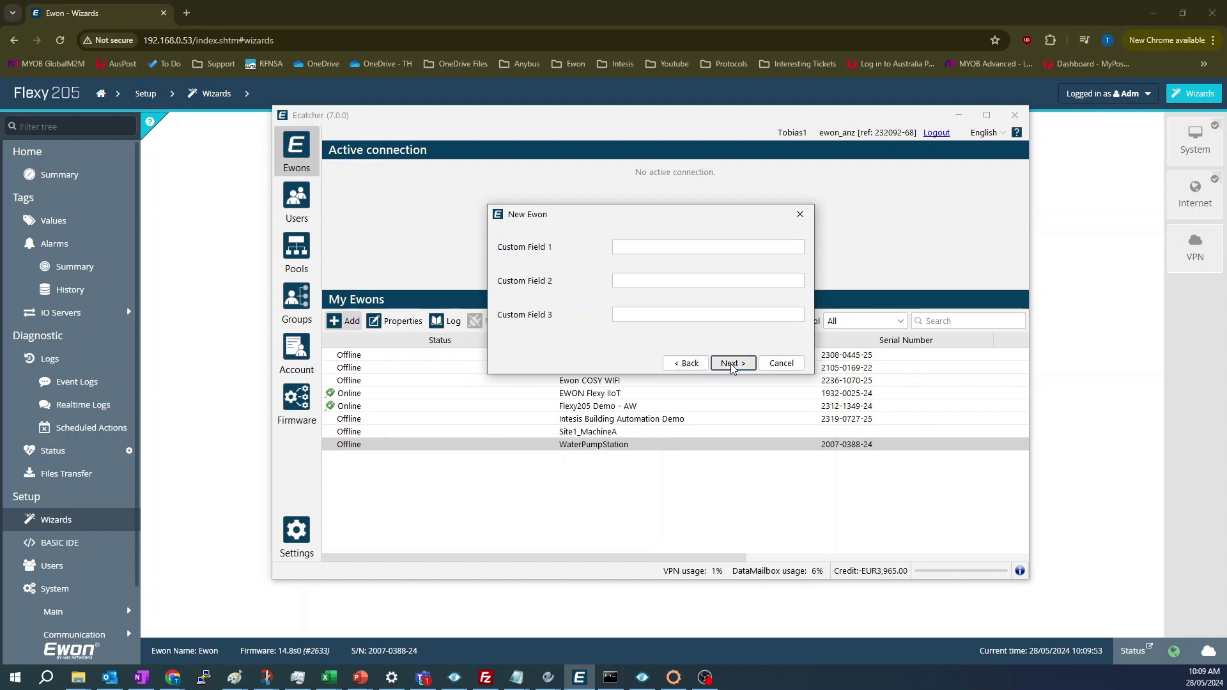
{"action": "left_click", "coordinate": [731, 363]}
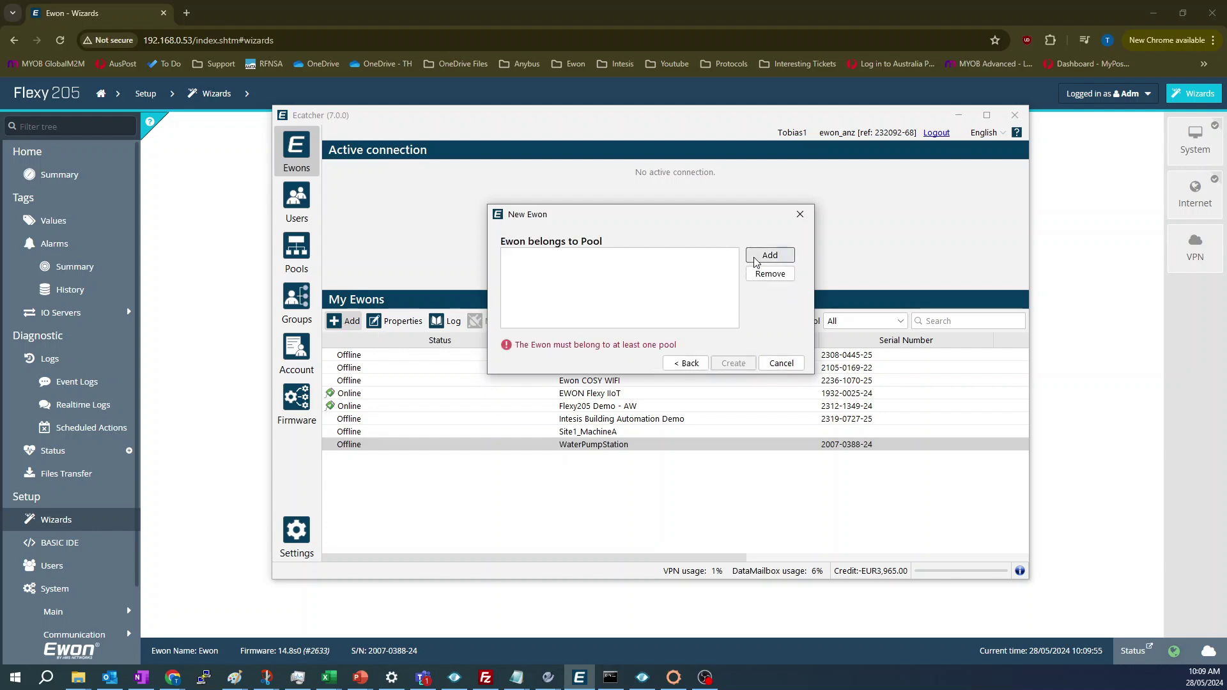
{"action": "left_click", "coordinate": [770, 255]}
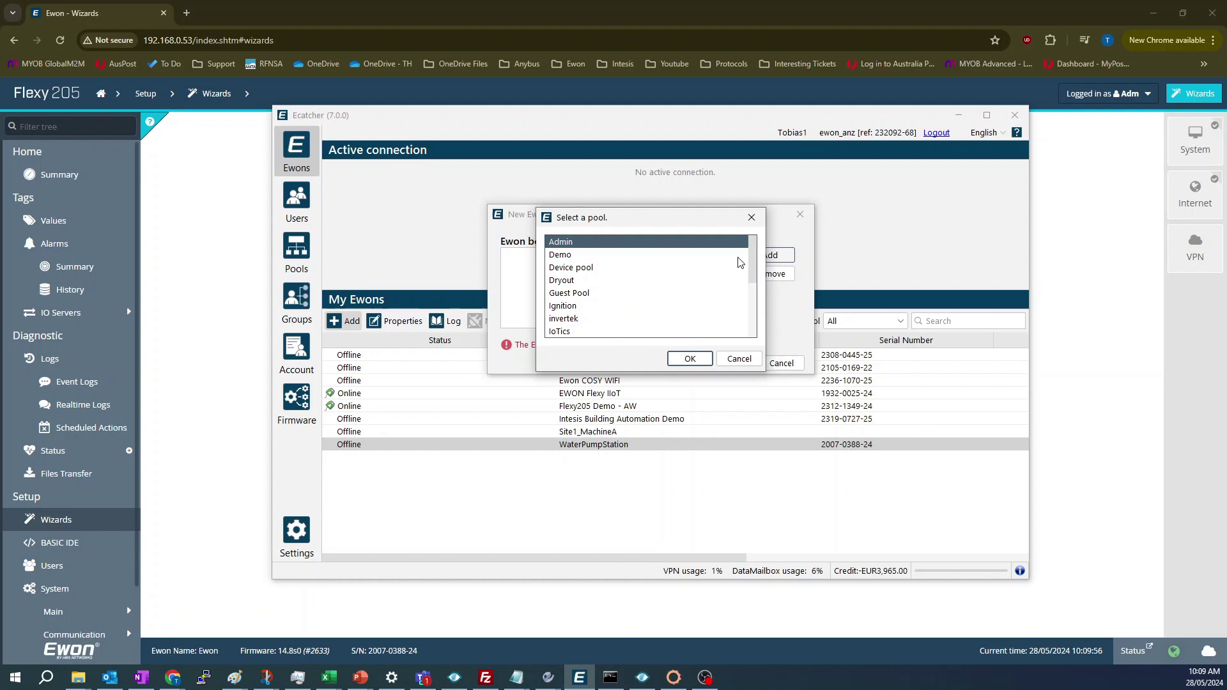
{"action": "left_click", "coordinate": [679, 360]}
{"action": "left_click", "coordinate": [728, 363]}
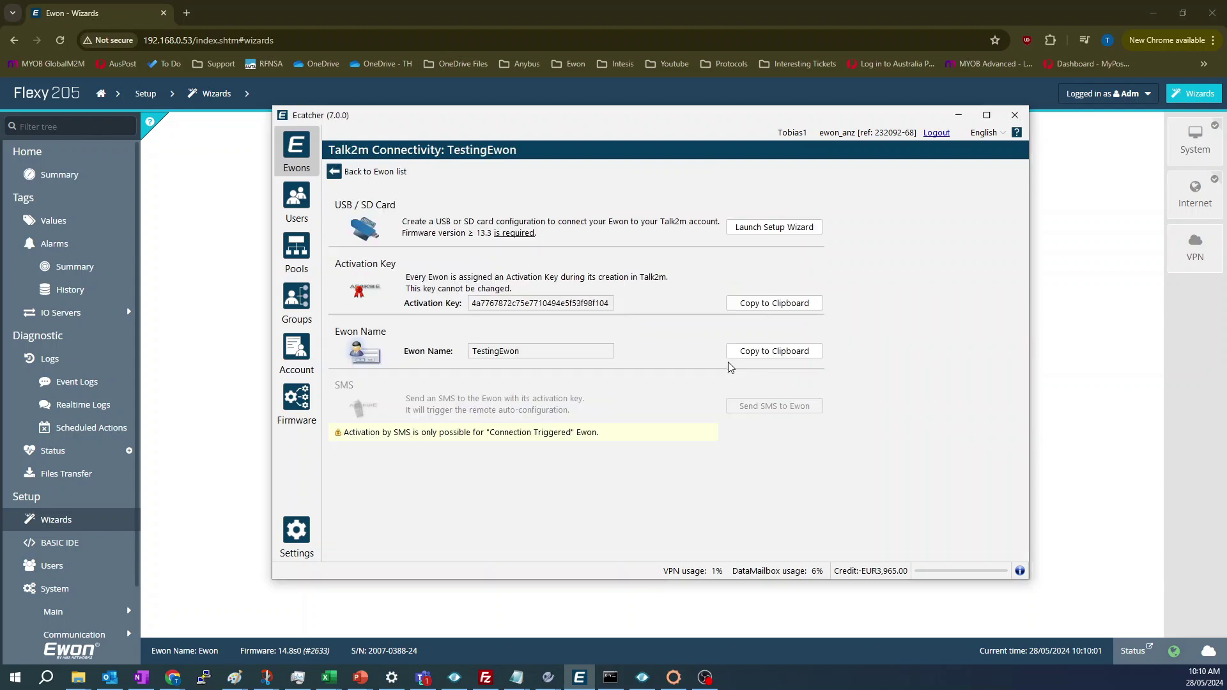
- Copy TestingEwon's activation key to the clipboard and return to the Flexy web page
{"action": "left_click", "coordinate": [745, 304]}
{"action": "left_click", "coordinate": [745, 310]}
{"action": "left_click", "coordinate": [1059, 353]}
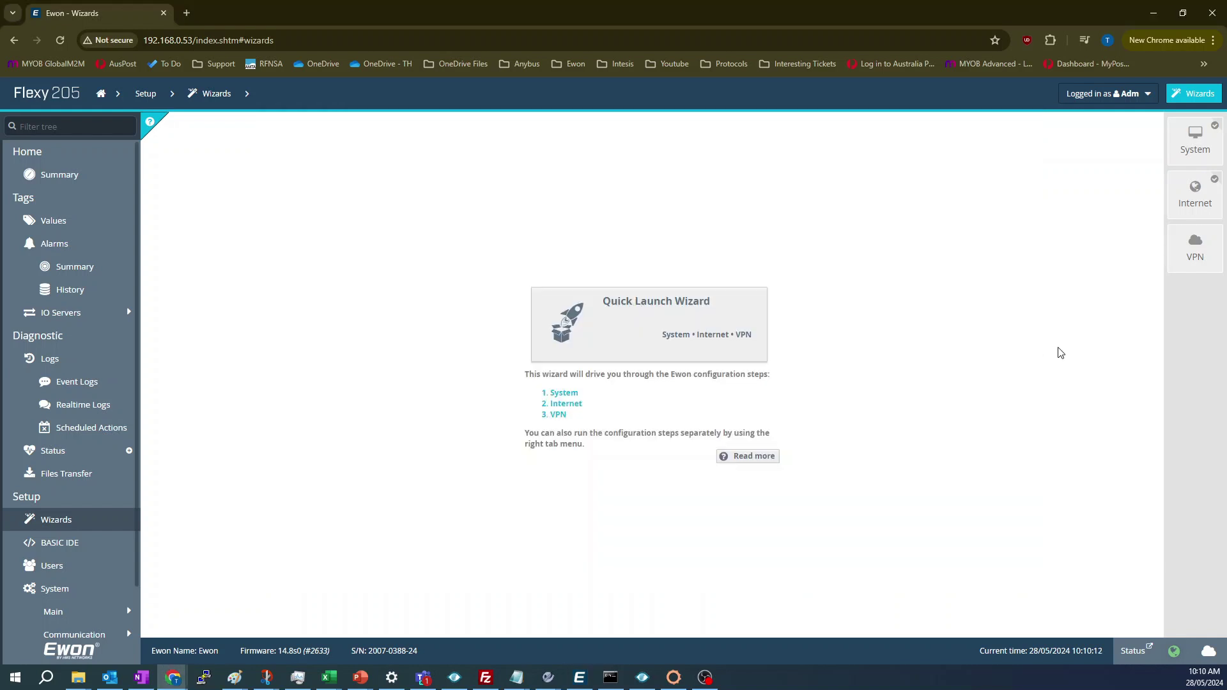
- Configure Talk2M connectivity with the pasted activation key and no proxy, finishing after the VPN test
{"action": "left_click", "coordinate": [1196, 248]}
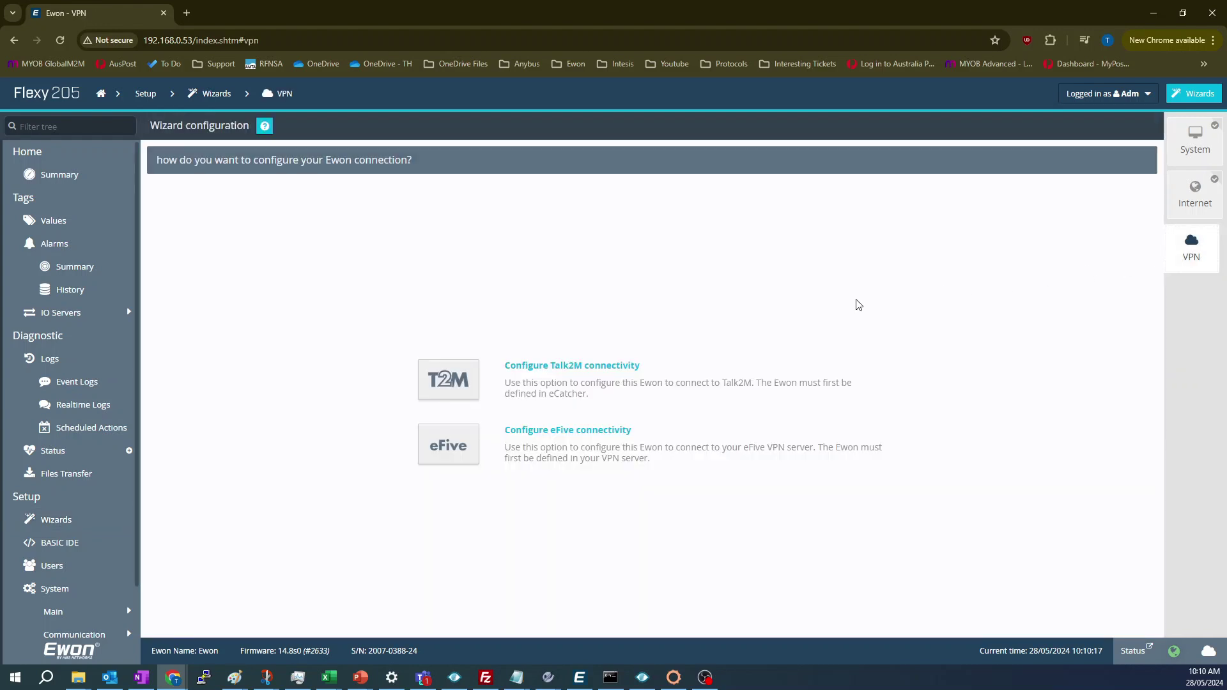
{"action": "left_click", "coordinate": [464, 384]}
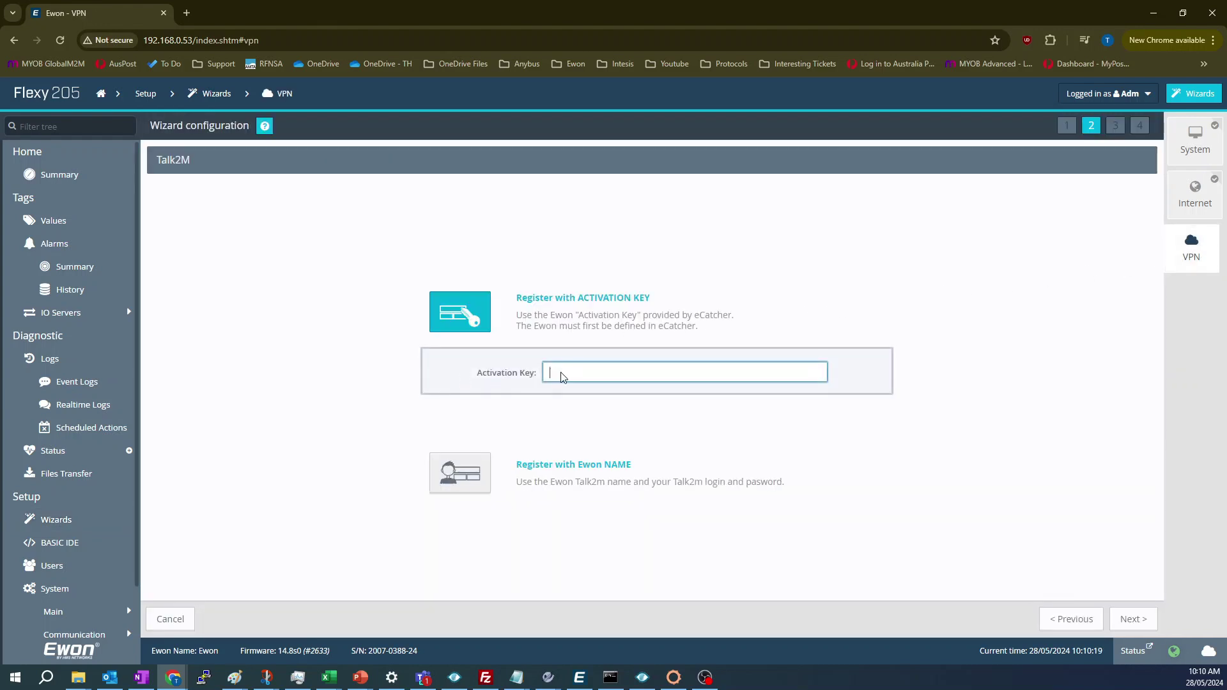
{"action": "left_click", "coordinate": [603, 370]}
{"action": "key", "text": "ctrl+v"}
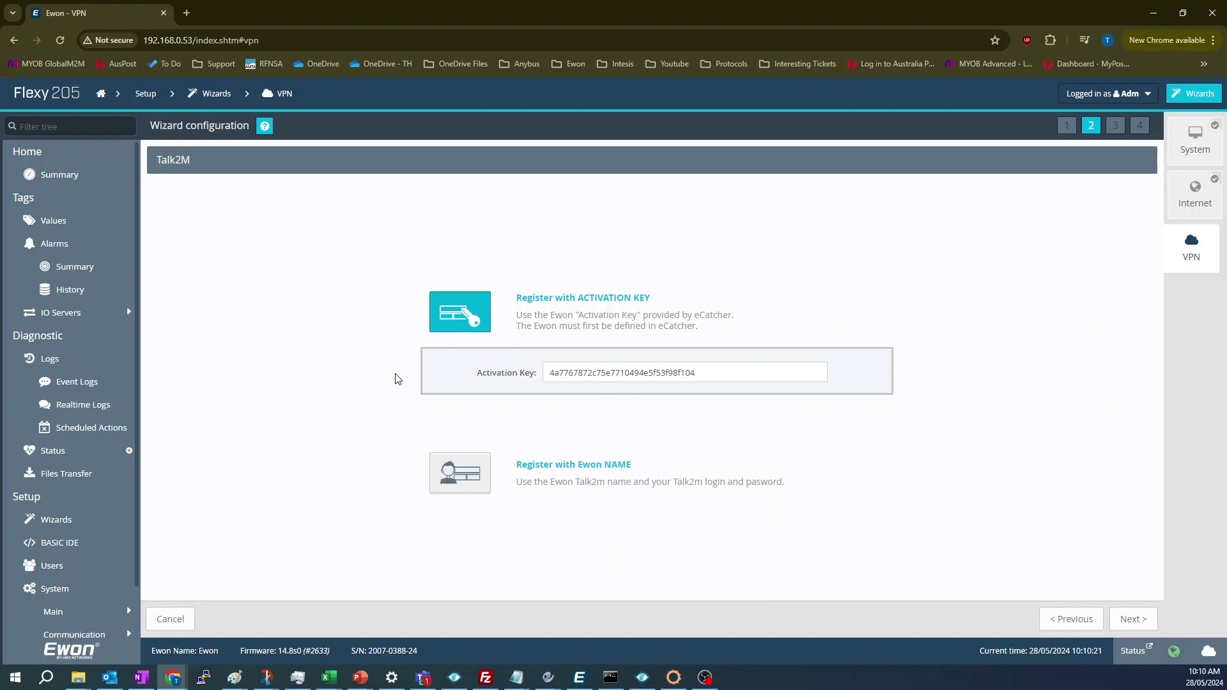
{"action": "left_click", "coordinate": [1118, 625]}
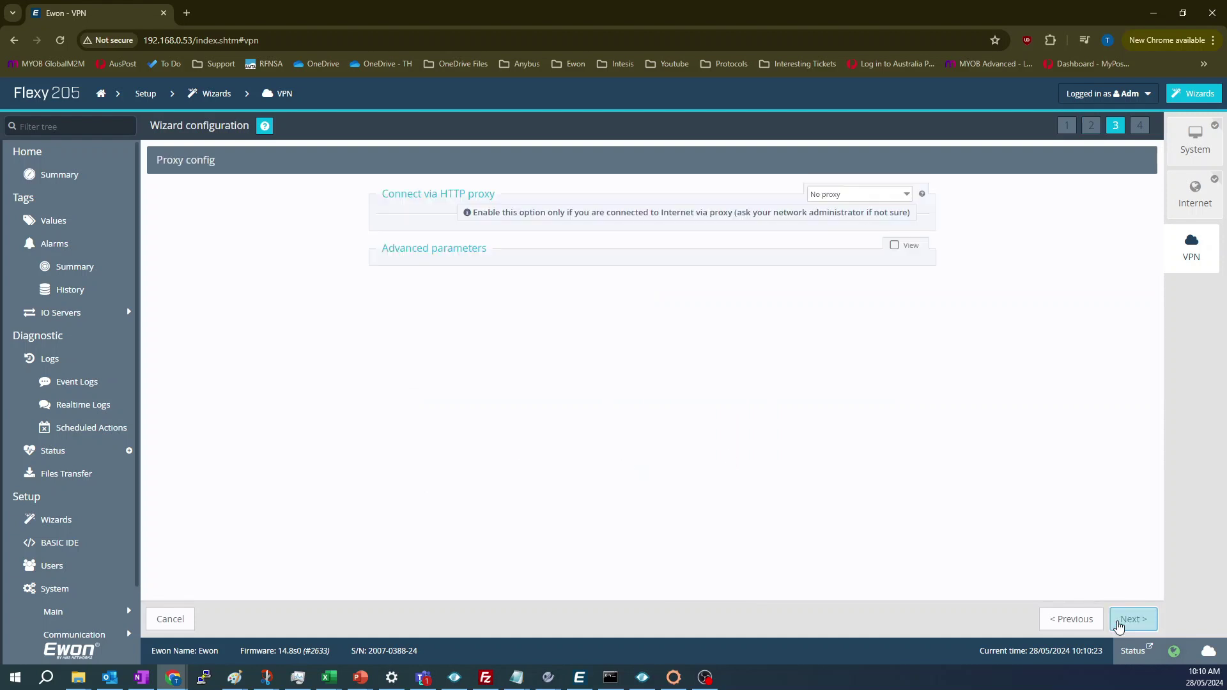
{"action": "left_click", "coordinate": [1119, 624]}
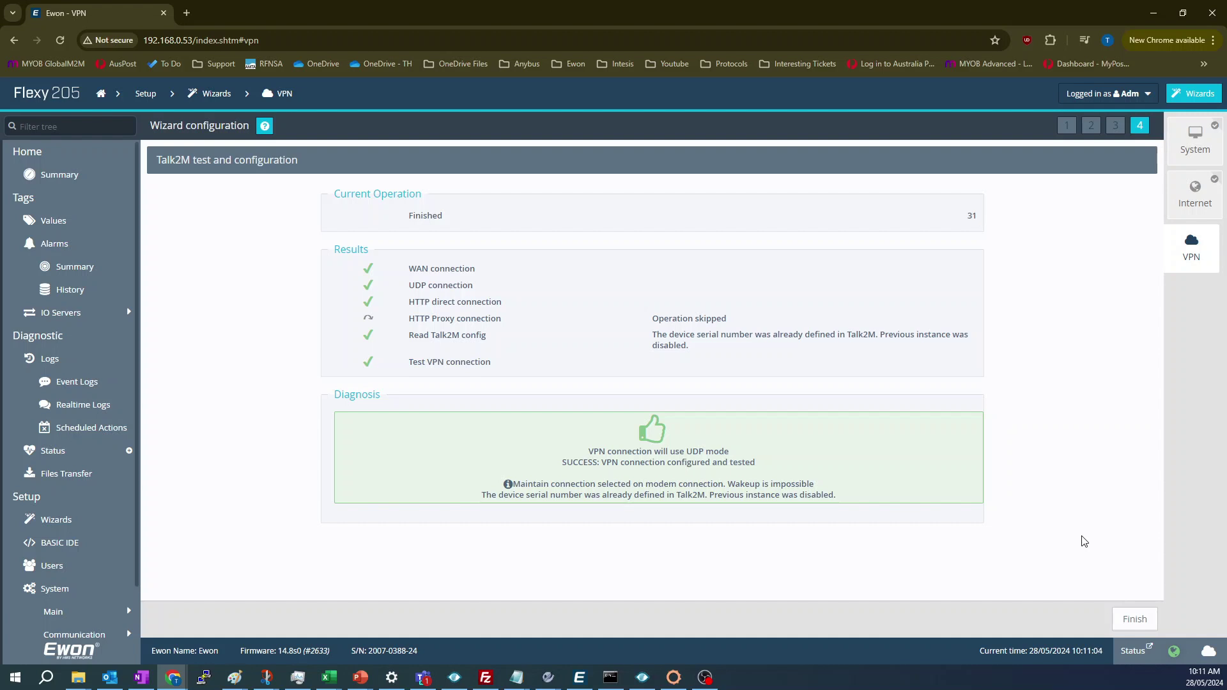
{"action": "left_click", "coordinate": [1132, 618]}
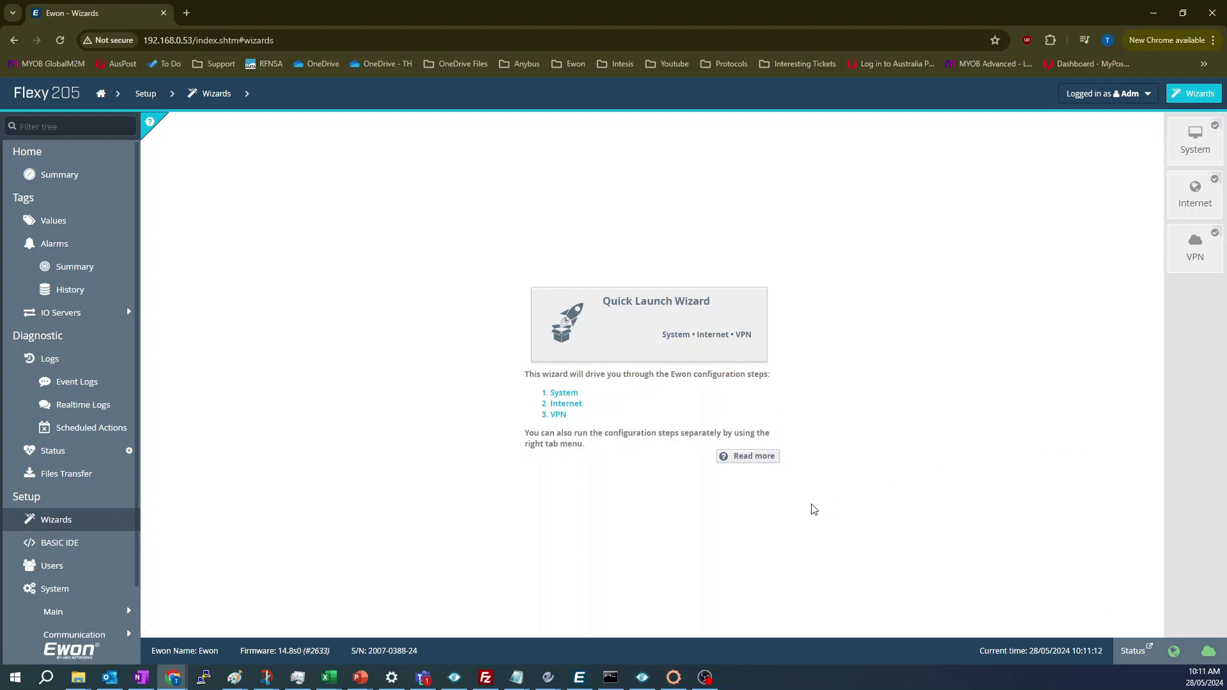
- Refresh eCatcher's Ewon list and open the online TestingEwon's Properties
{"action": "left_click", "coordinate": [579, 679]}
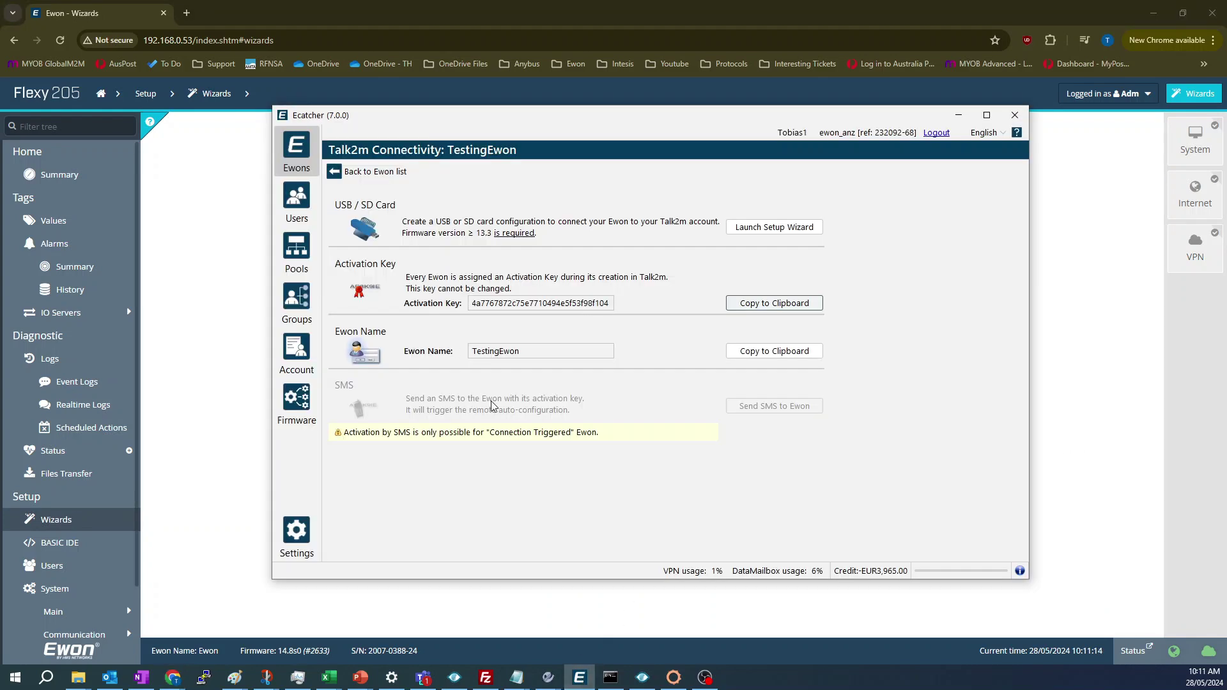
{"action": "left_click", "coordinate": [354, 172]}
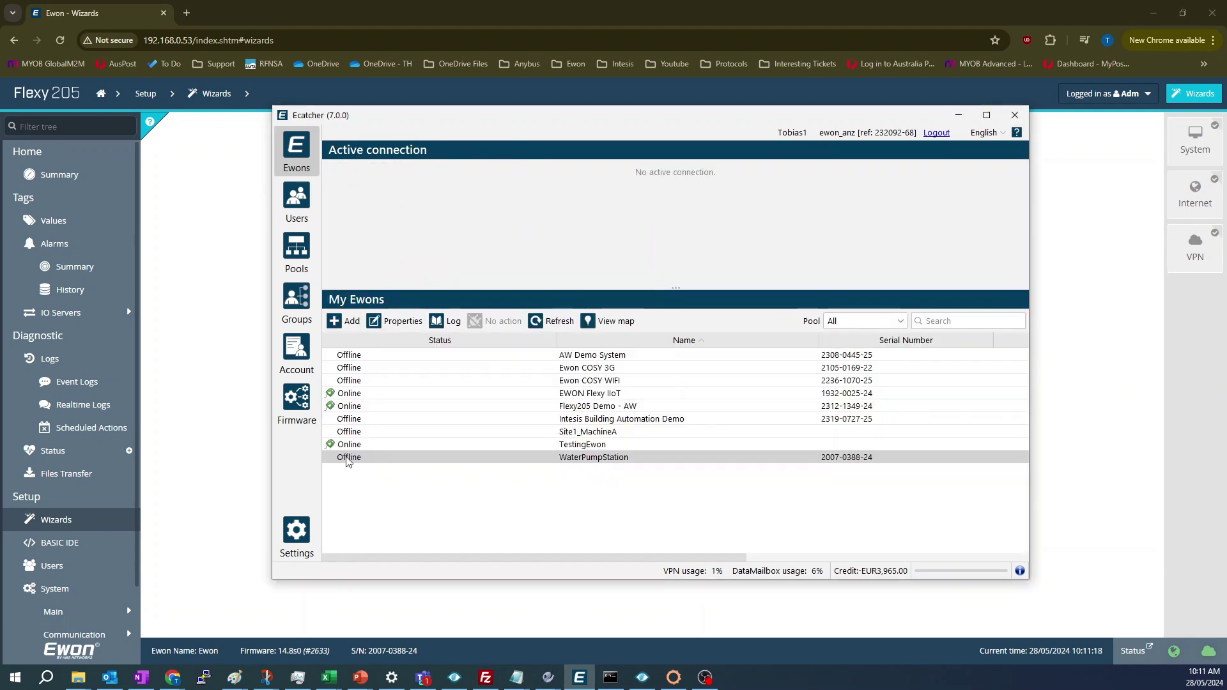
{"action": "left_click", "coordinate": [349, 445]}
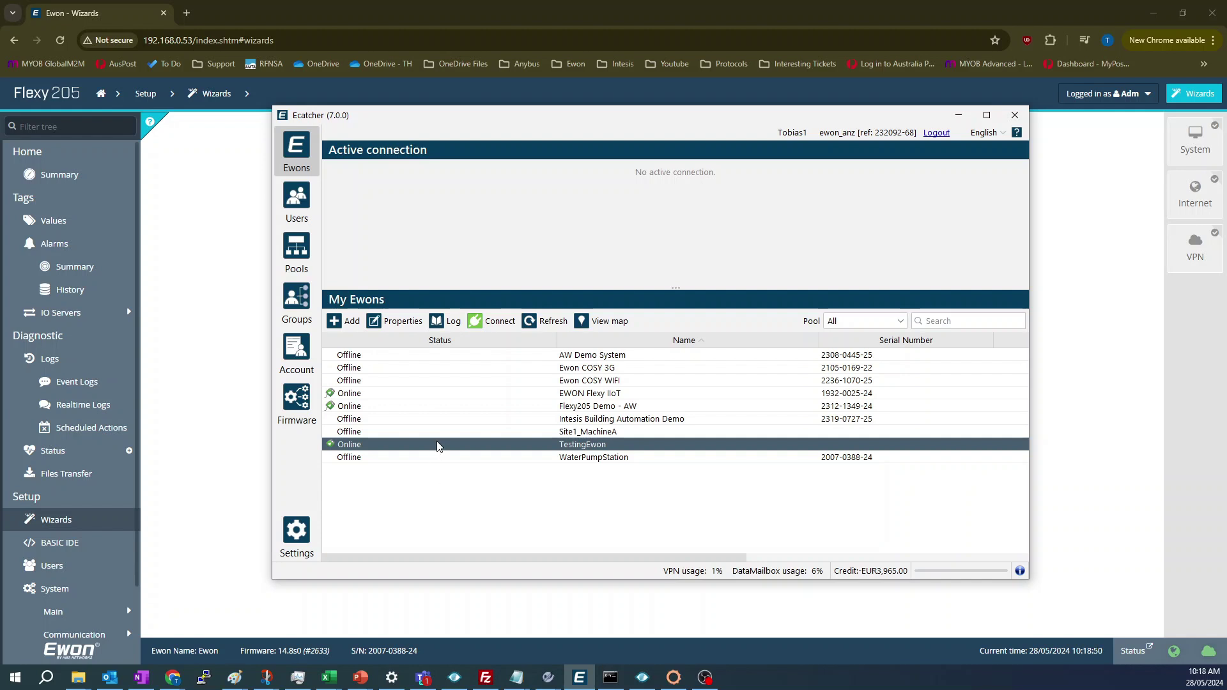
{"action": "right_click", "coordinate": [437, 445]}
{"action": "left_click", "coordinate": [459, 500]}
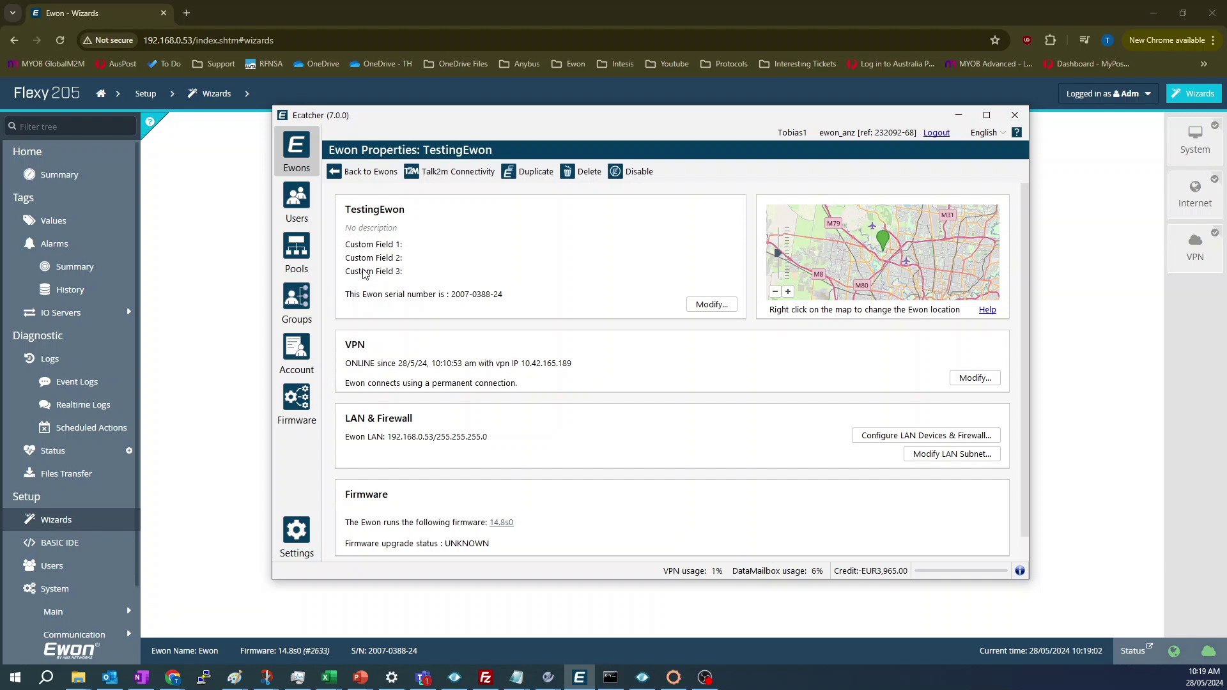
- Check TestingEwon's Talk2M connectivity and keep its VPN connection type as Permanent
{"action": "left_click", "coordinate": [421, 172]}
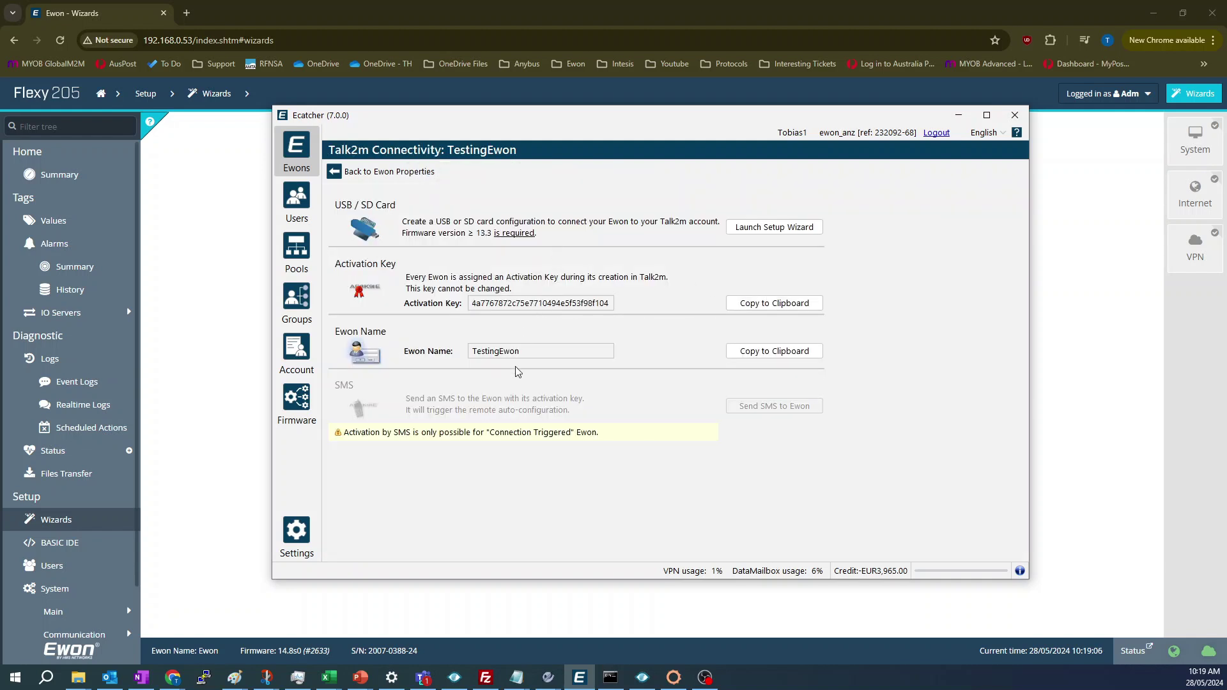
{"action": "left_click", "coordinate": [367, 173]}
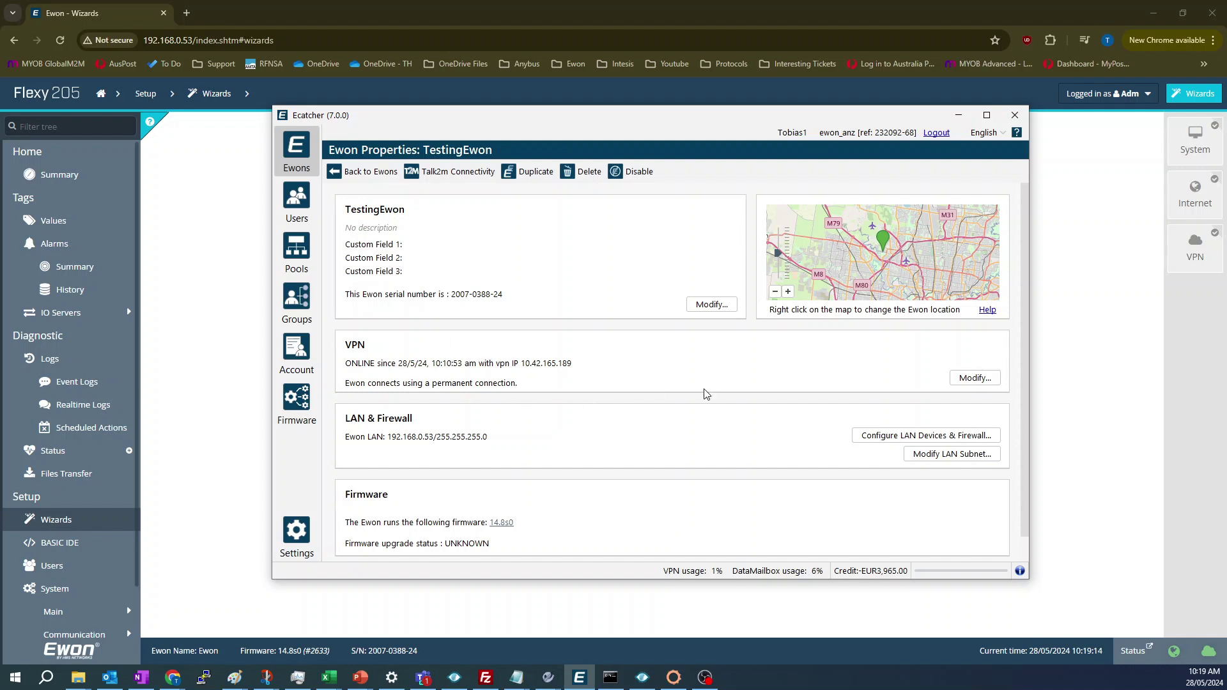
{"action": "left_click", "coordinate": [976, 379]}
{"action": "left_click", "coordinate": [710, 257]}
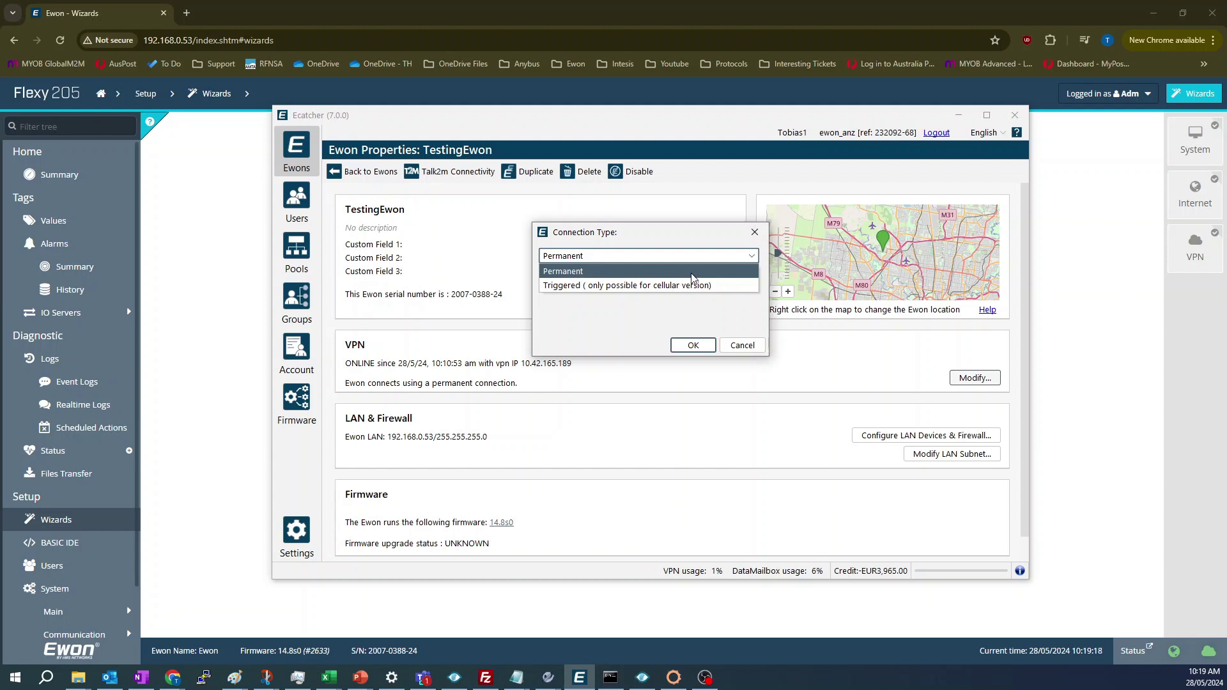
{"action": "left_click", "coordinate": [716, 238]}
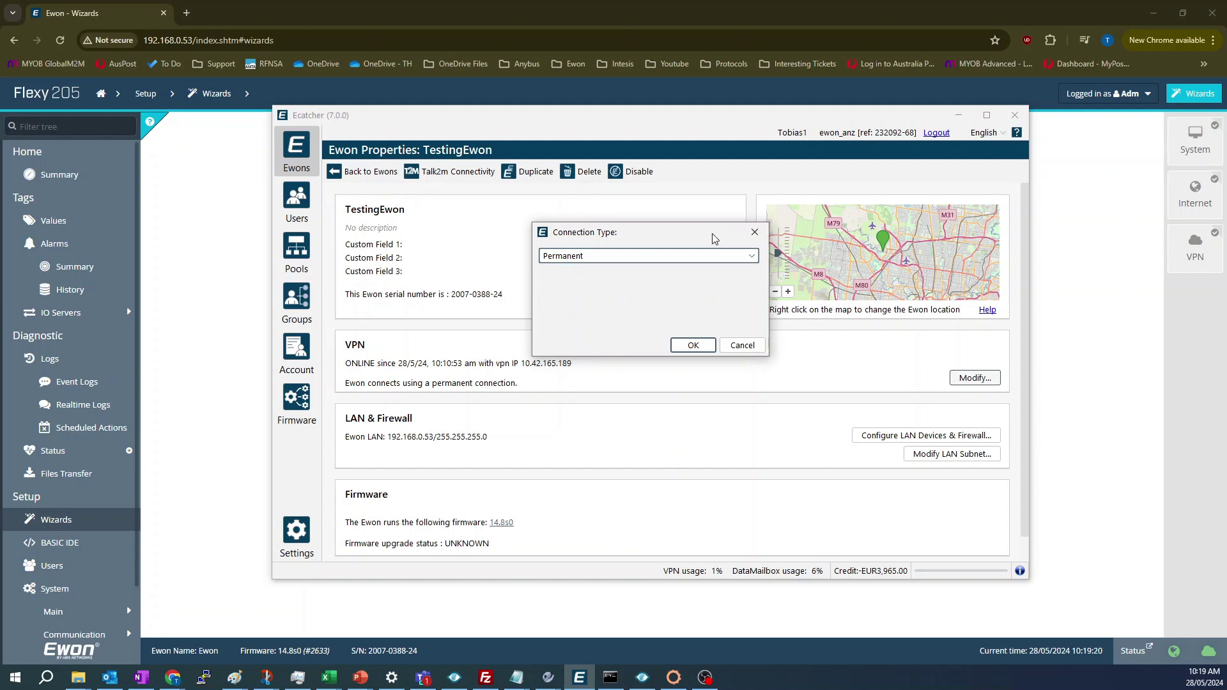
{"action": "left_click", "coordinate": [751, 236]}
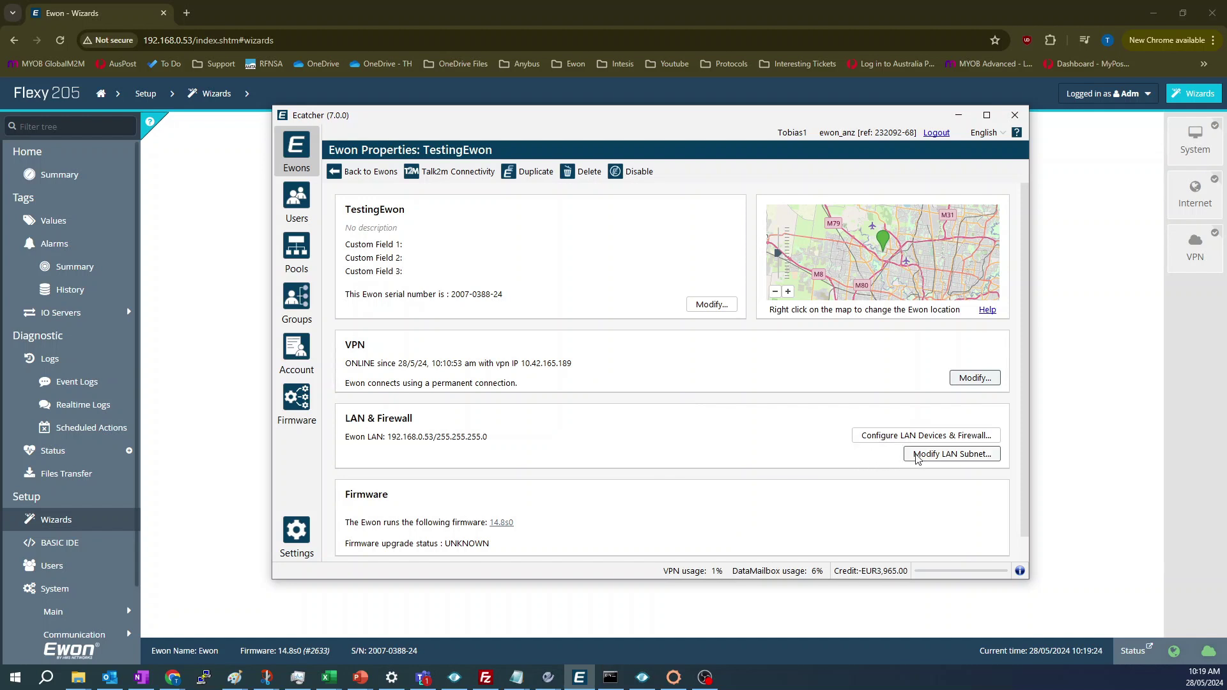
- Reveal TestingEwon's advanced settings
{"action": "scroll", "coordinate": [762, 451], "scroll_direction": "down", "scroll_amount": 1}
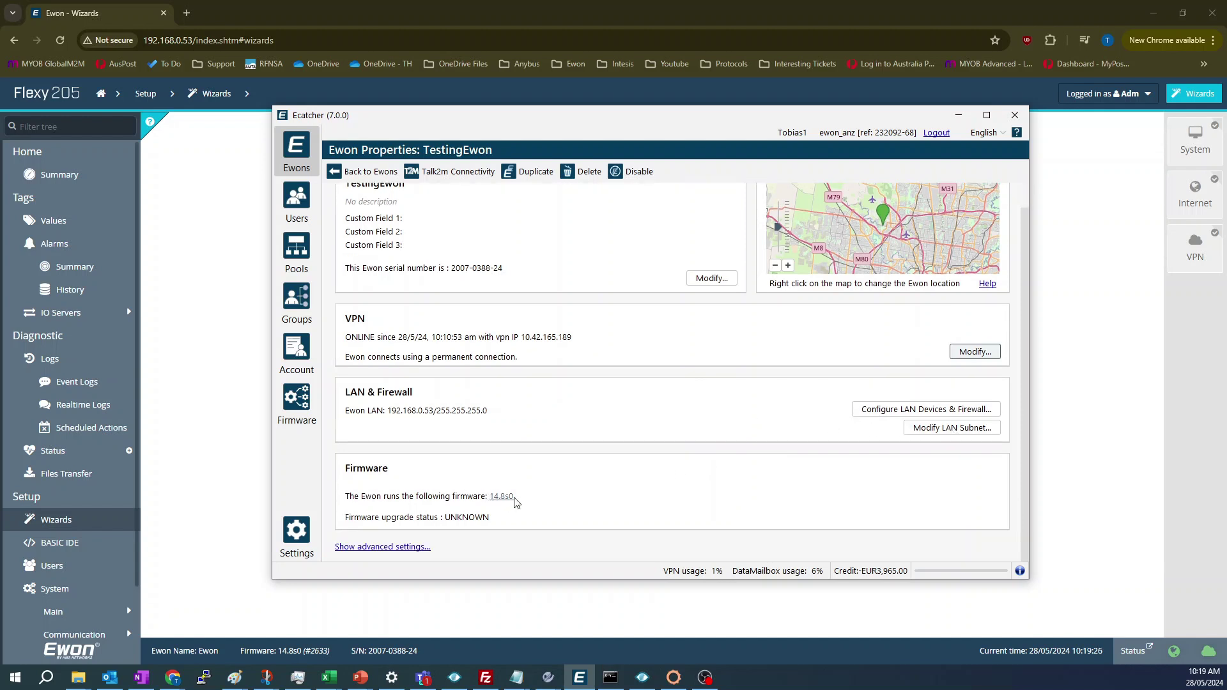
{"action": "left_click", "coordinate": [409, 547]}
{"action": "scroll", "coordinate": [580, 496], "scroll_direction": "down", "scroll_amount": 5}
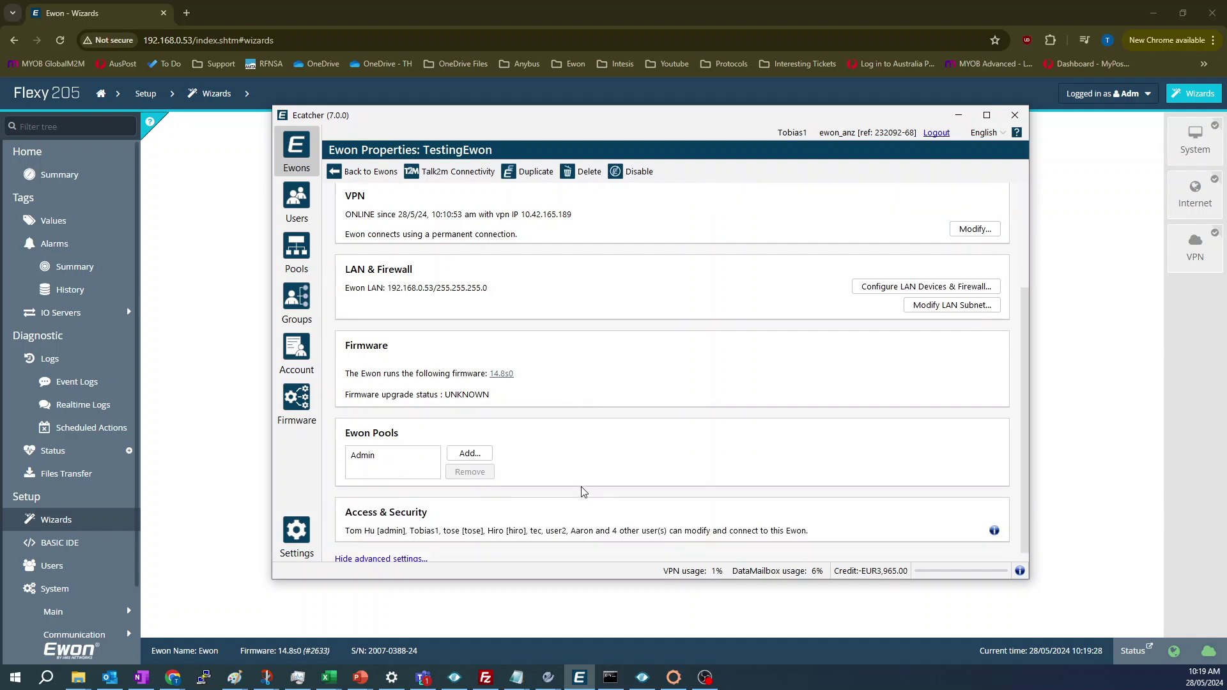
{"action": "scroll", "coordinate": [570, 506], "scroll_direction": "up", "scroll_amount": 5}
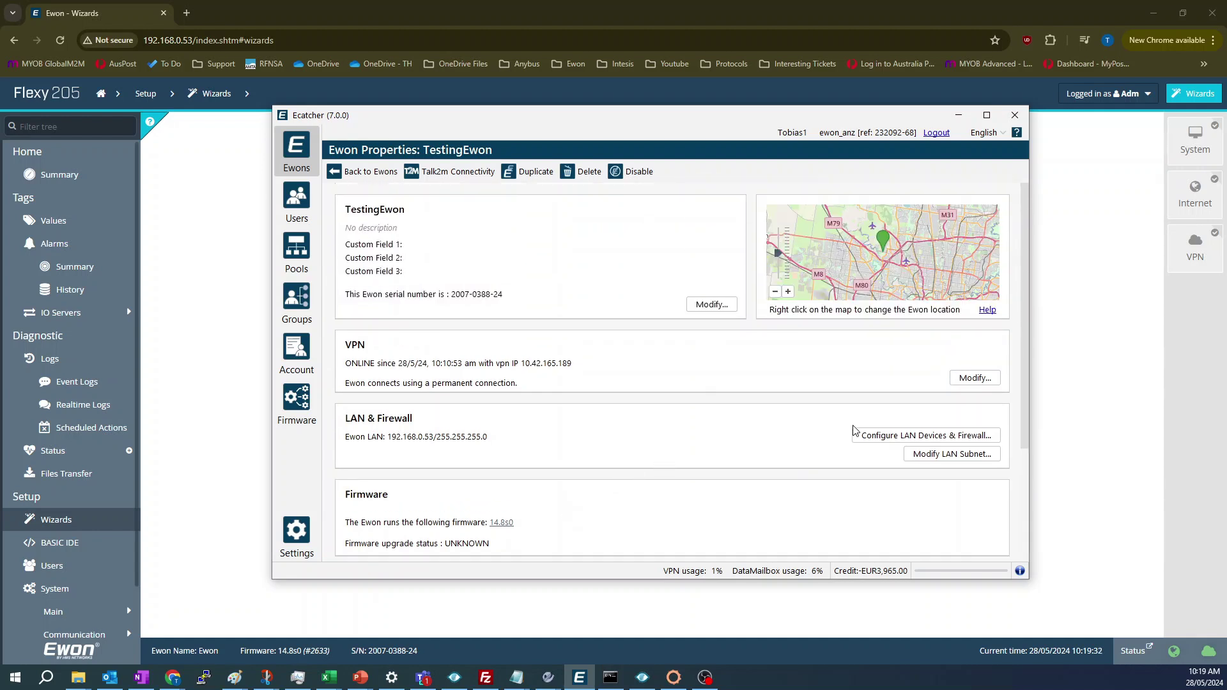
{"action": "left_click", "coordinate": [868, 437]}
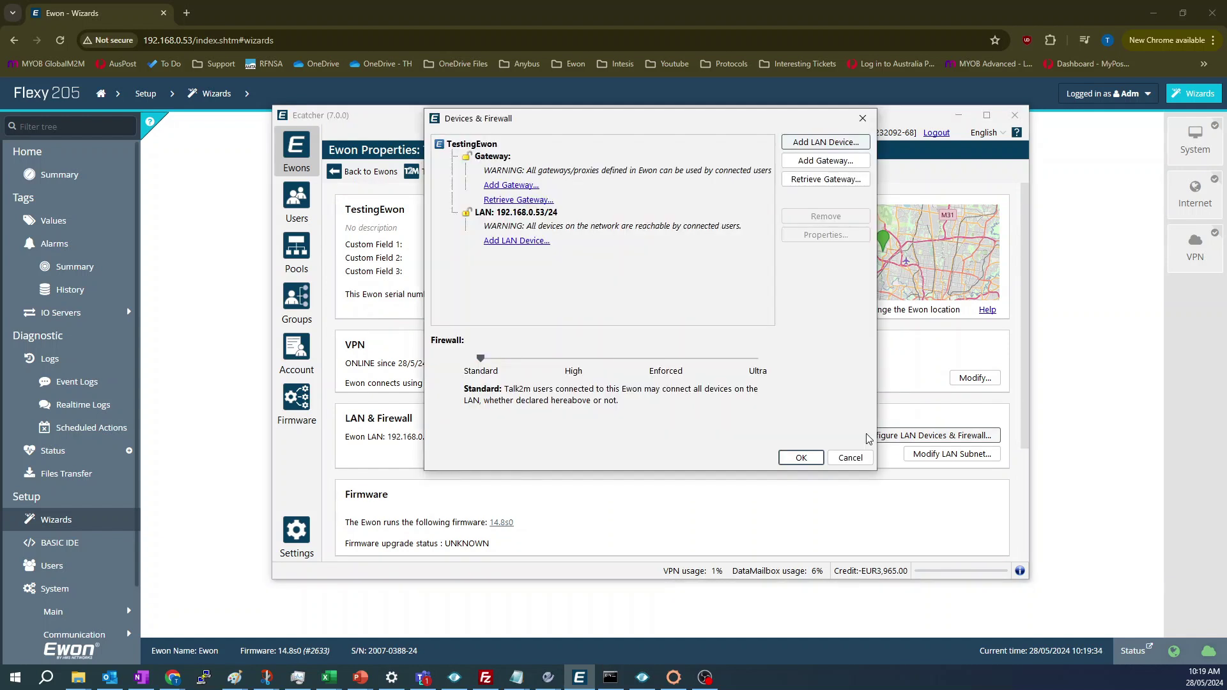
{"action": "left_click_drag", "start_coordinate": [660, 119], "coordinate": [664, 170]}
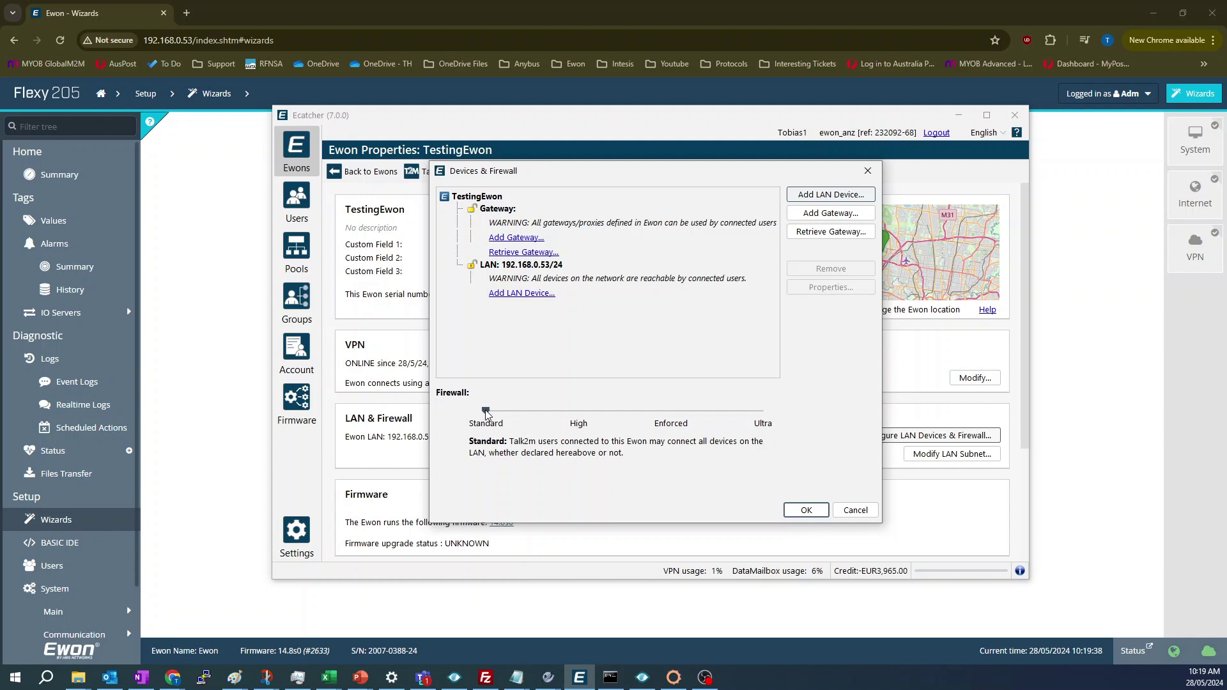
{"action": "left_click_drag", "start_coordinate": [486, 413], "coordinate": [574, 414]}
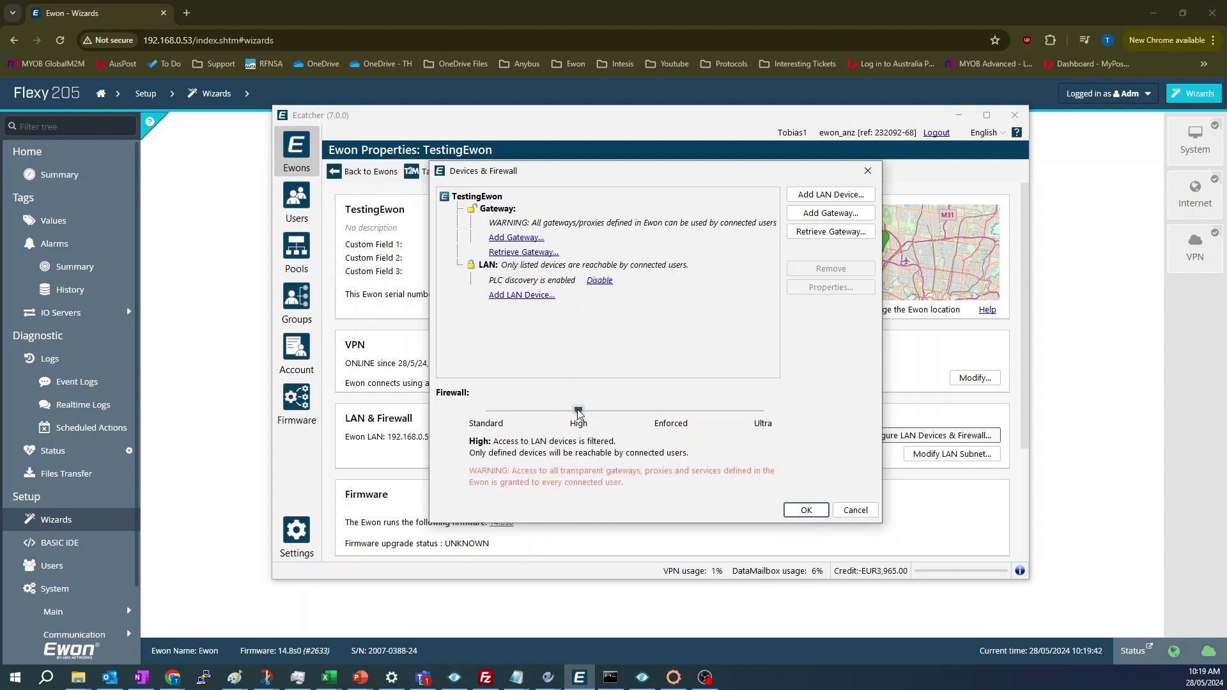
{"action": "left_click_drag", "start_coordinate": [578, 413], "coordinate": [486, 412]}
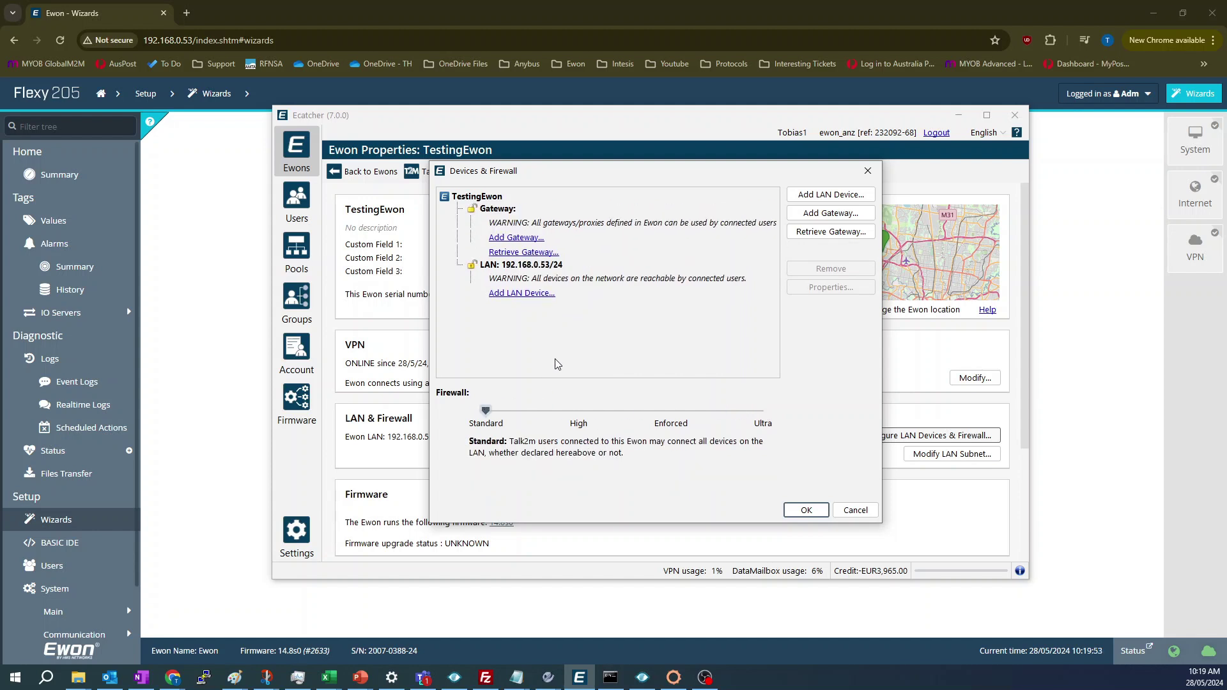
- Add LAN device 'HMI' at IP 192.168.0.54 with All Protocols allowed
{"action": "left_click", "coordinate": [514, 295]}
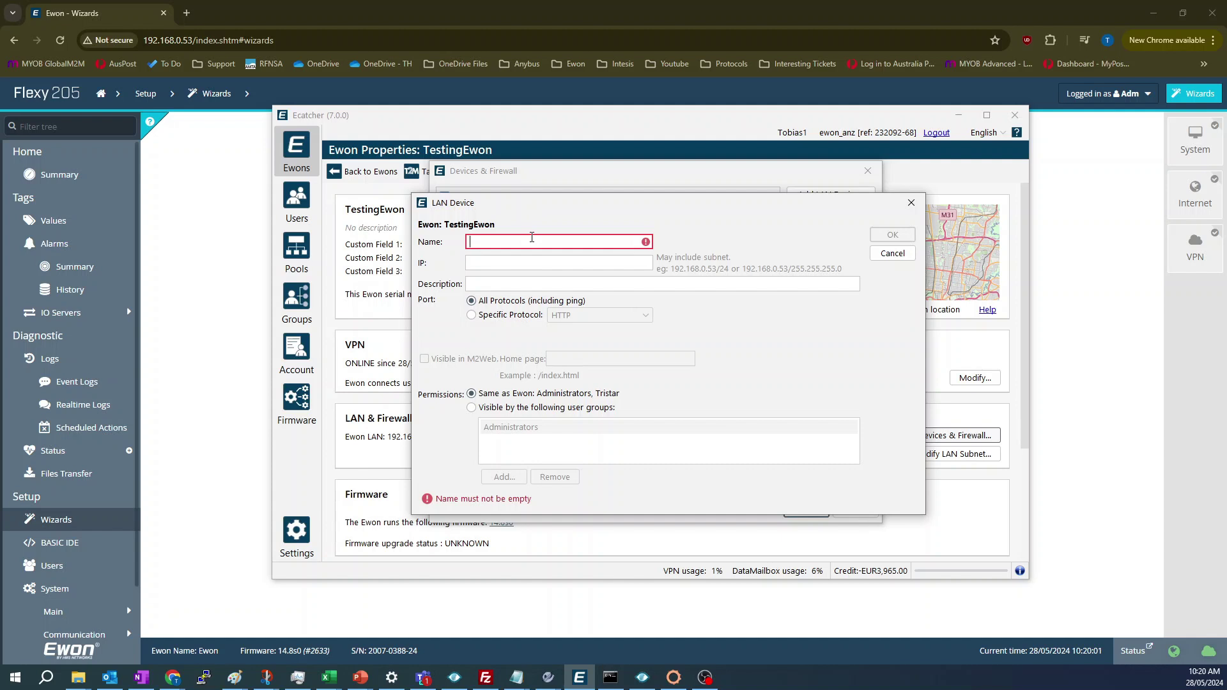
{"action": "type", "text": "HMI"}
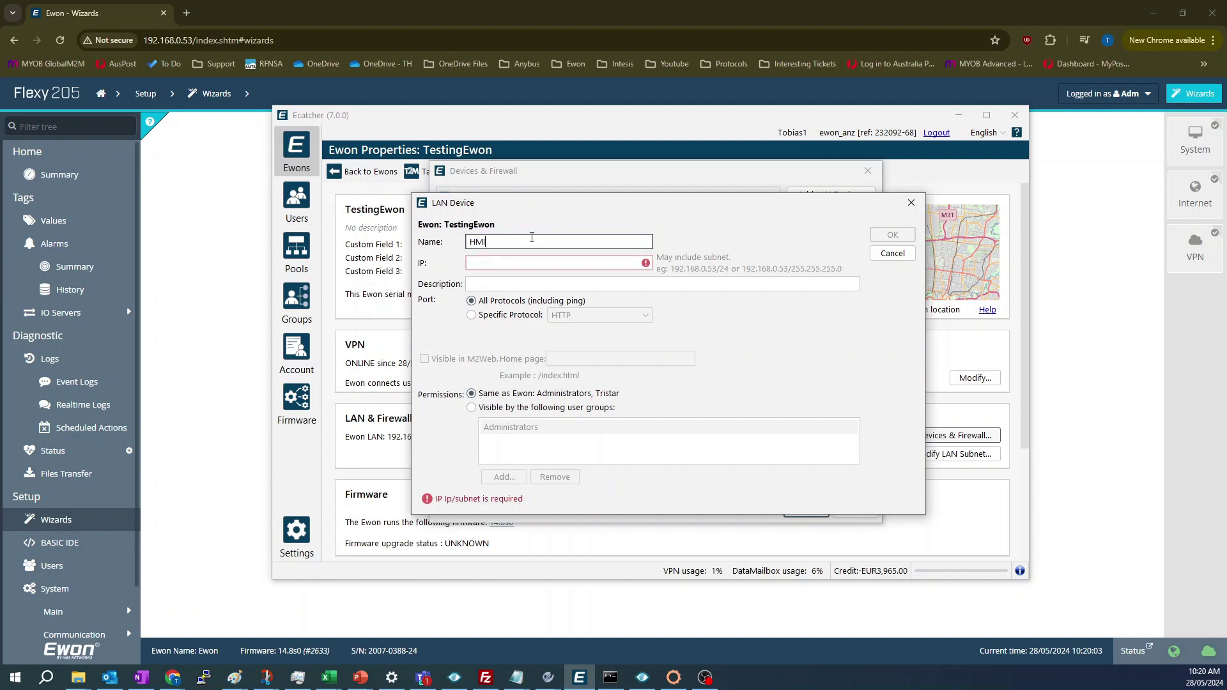
{"action": "left_click", "coordinate": [531, 266]}
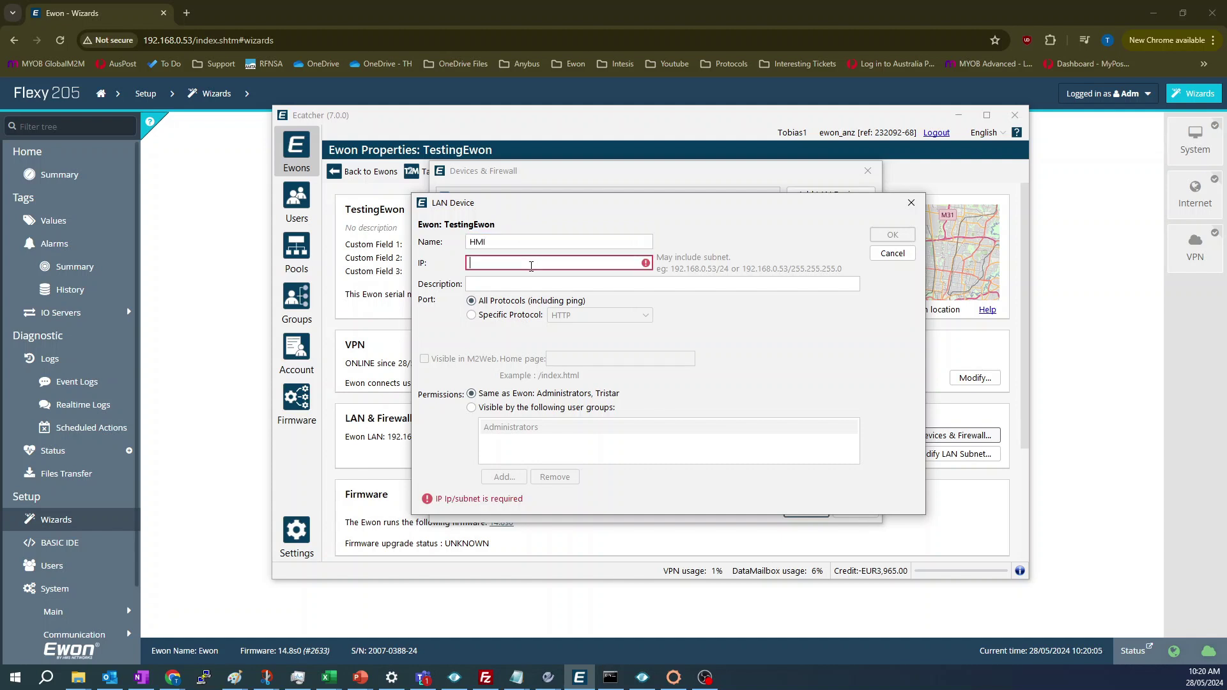
{"action": "type", "text": "192.16"}
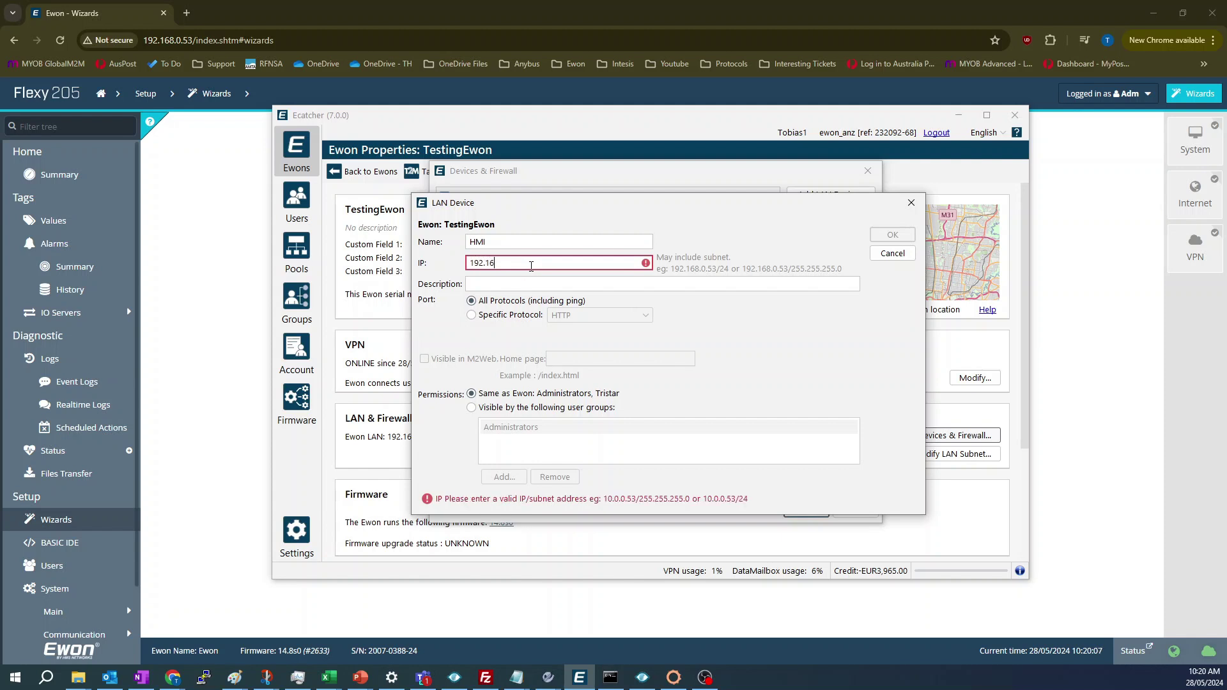
{"action": "type", "text": "8.0.54"}
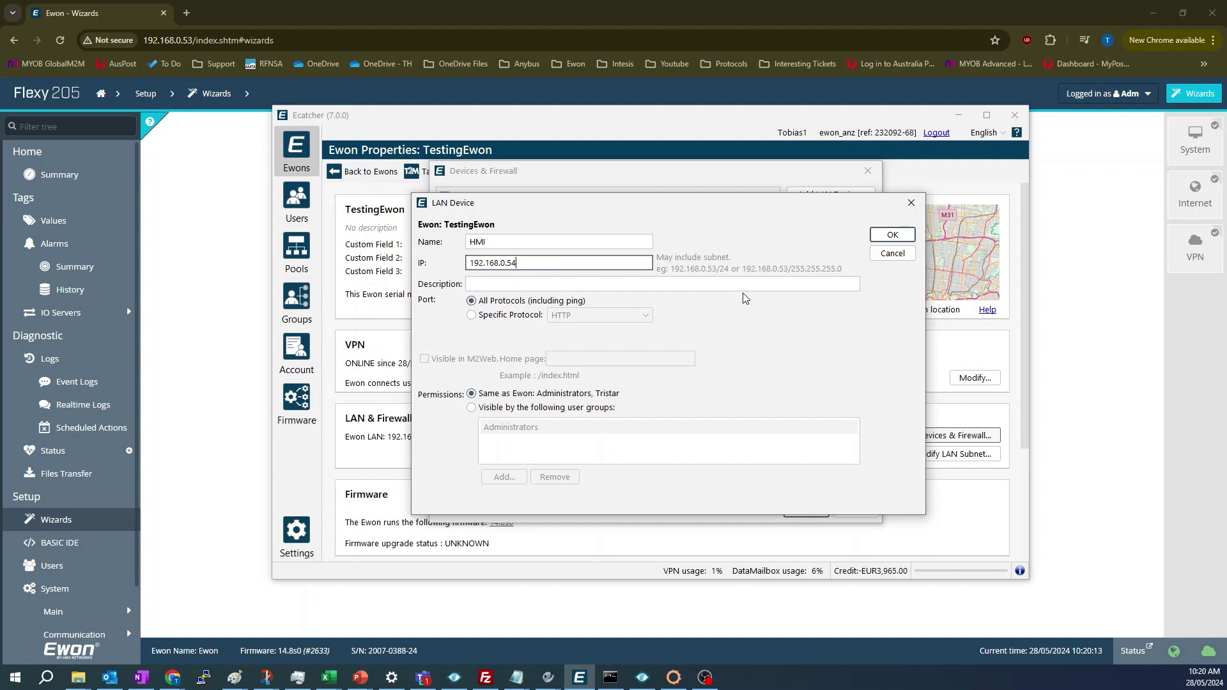
{"action": "left_click", "coordinate": [472, 315]}
{"action": "left_click", "coordinate": [615, 317]}
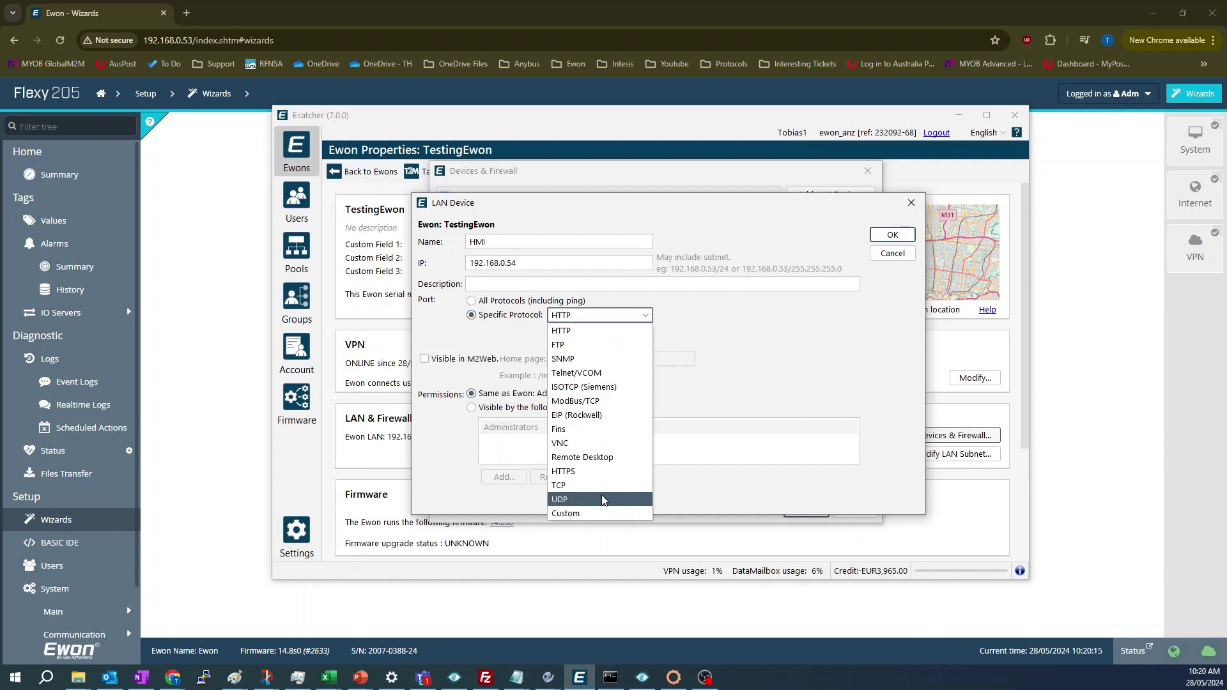
{"action": "left_click", "coordinate": [515, 307]}
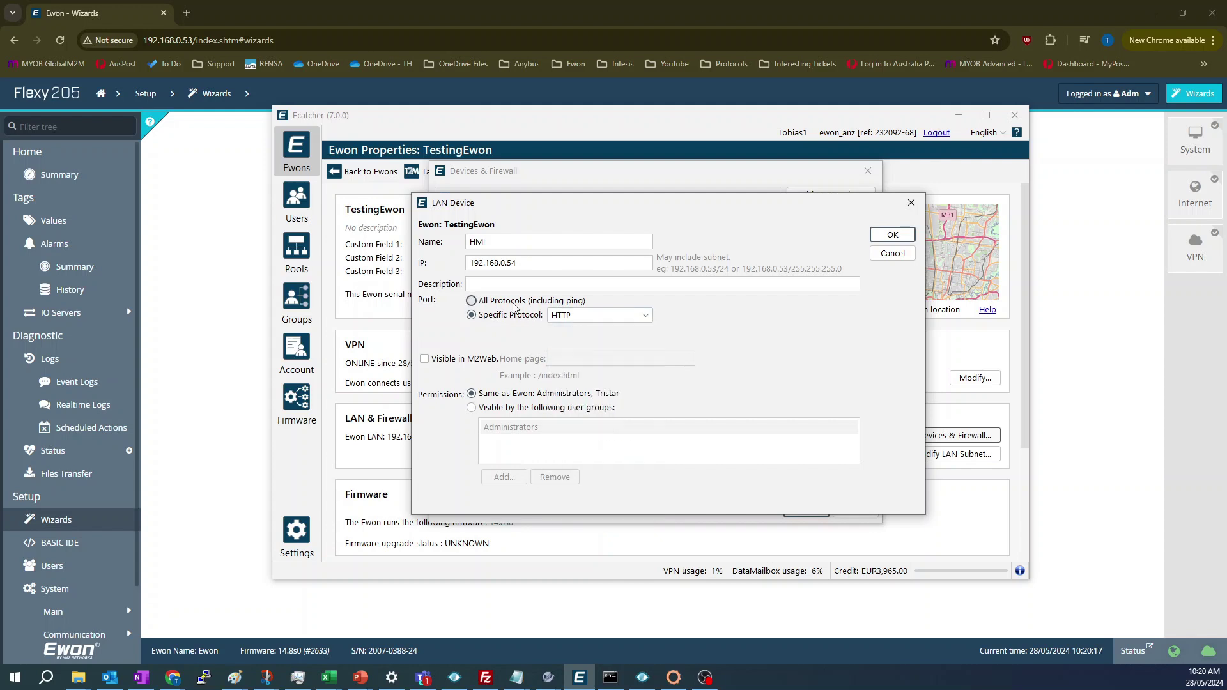
{"action": "left_click", "coordinate": [514, 306]}
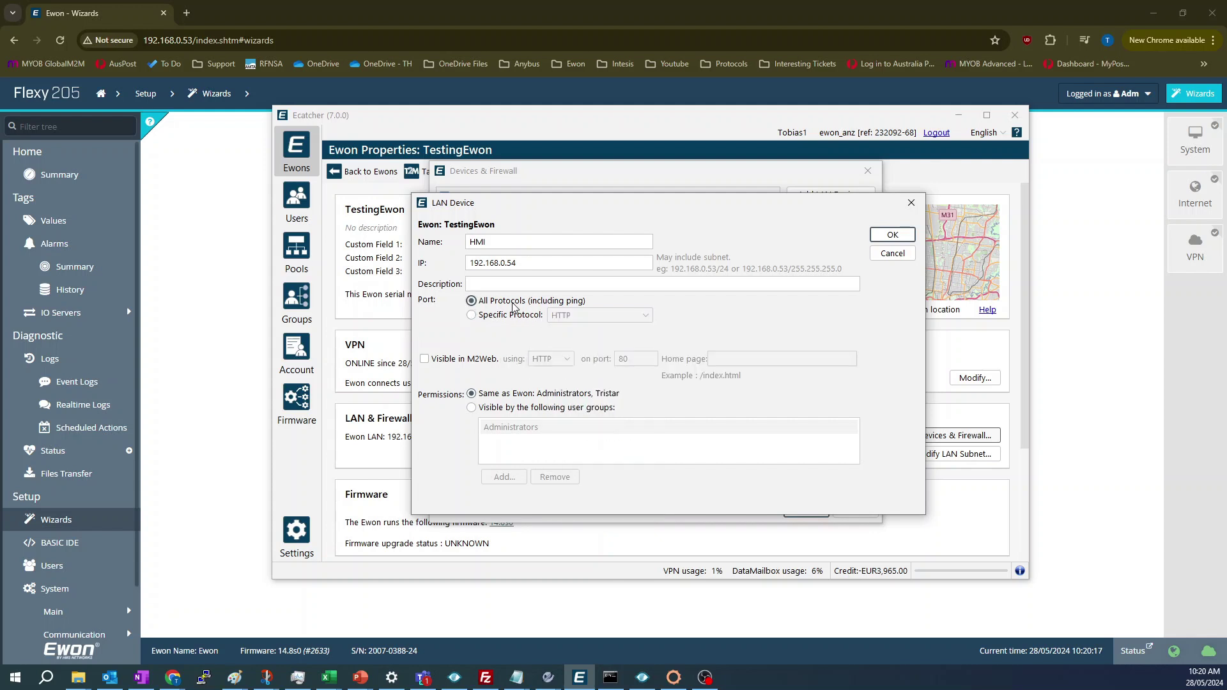
- Make the HMI visible in M2Web via VNC on port 5900, then save with the firewall at High
{"action": "left_click", "coordinate": [444, 361]}
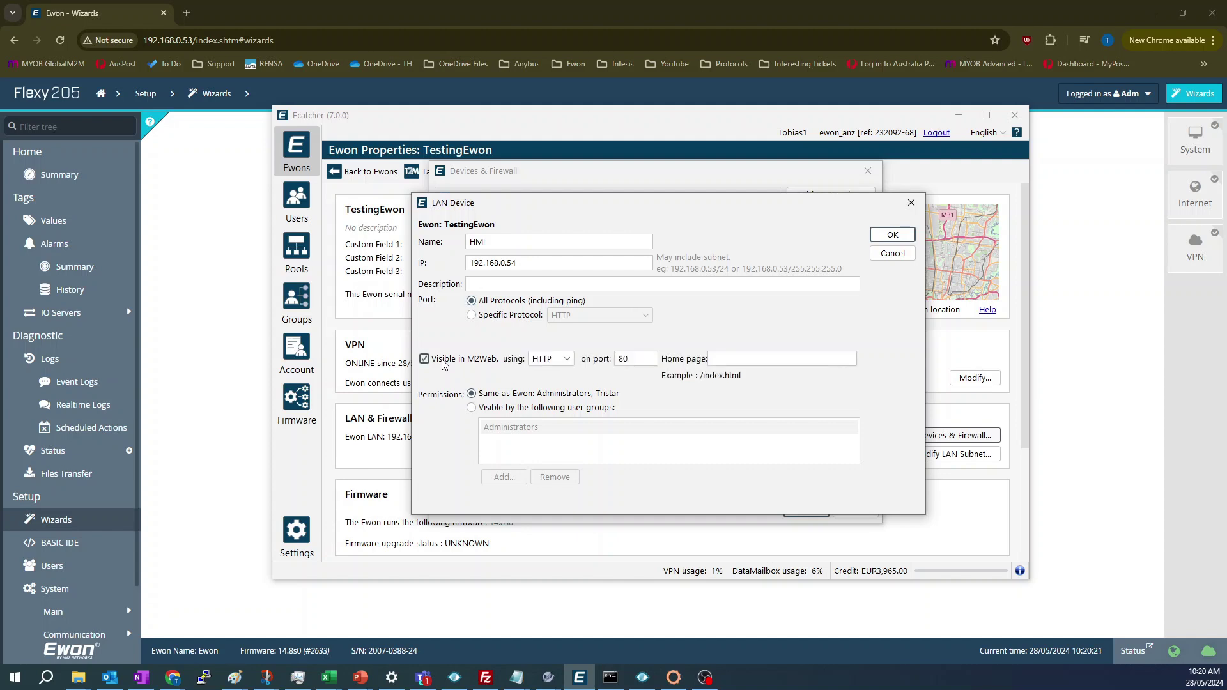
{"action": "left_click", "coordinate": [570, 362]}
{"action": "left_click", "coordinate": [553, 405]}
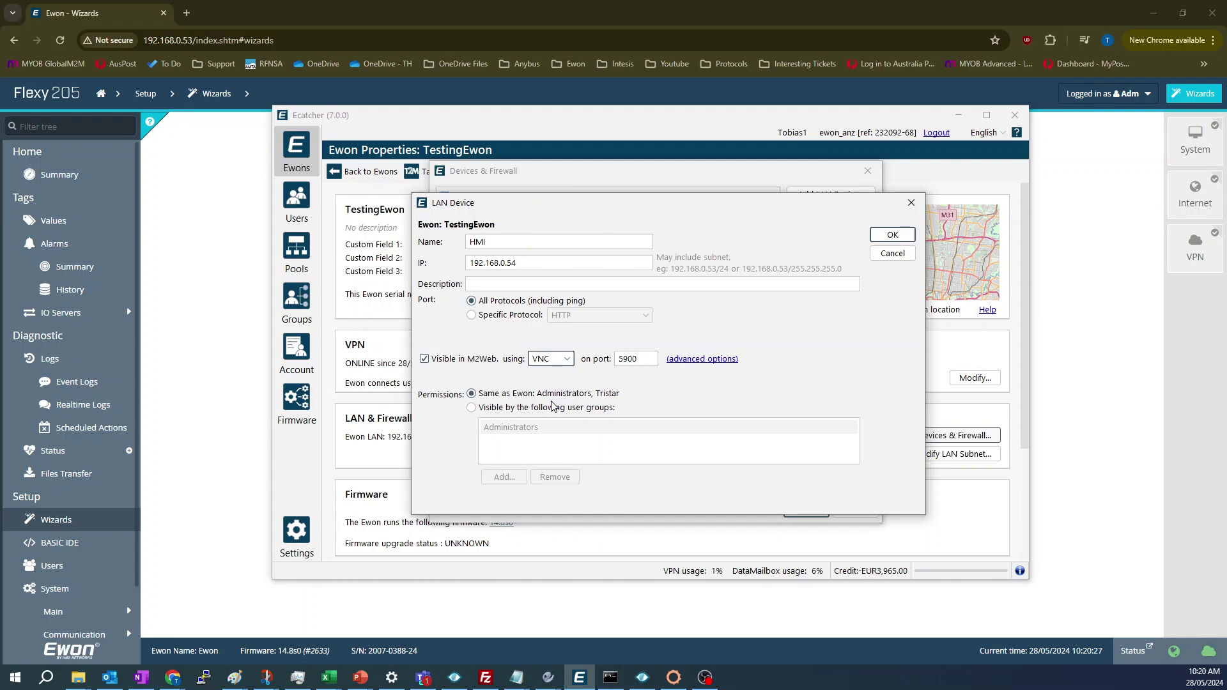
{"action": "left_click", "coordinate": [875, 238]}
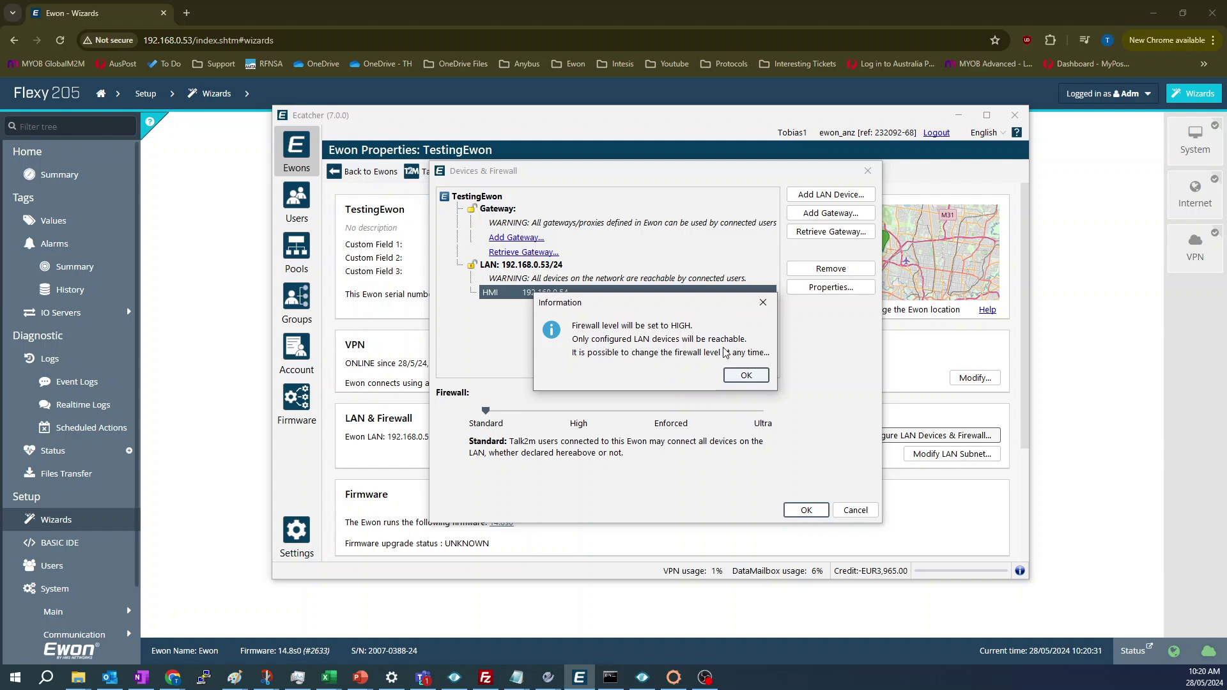
{"action": "left_click", "coordinate": [736, 376]}
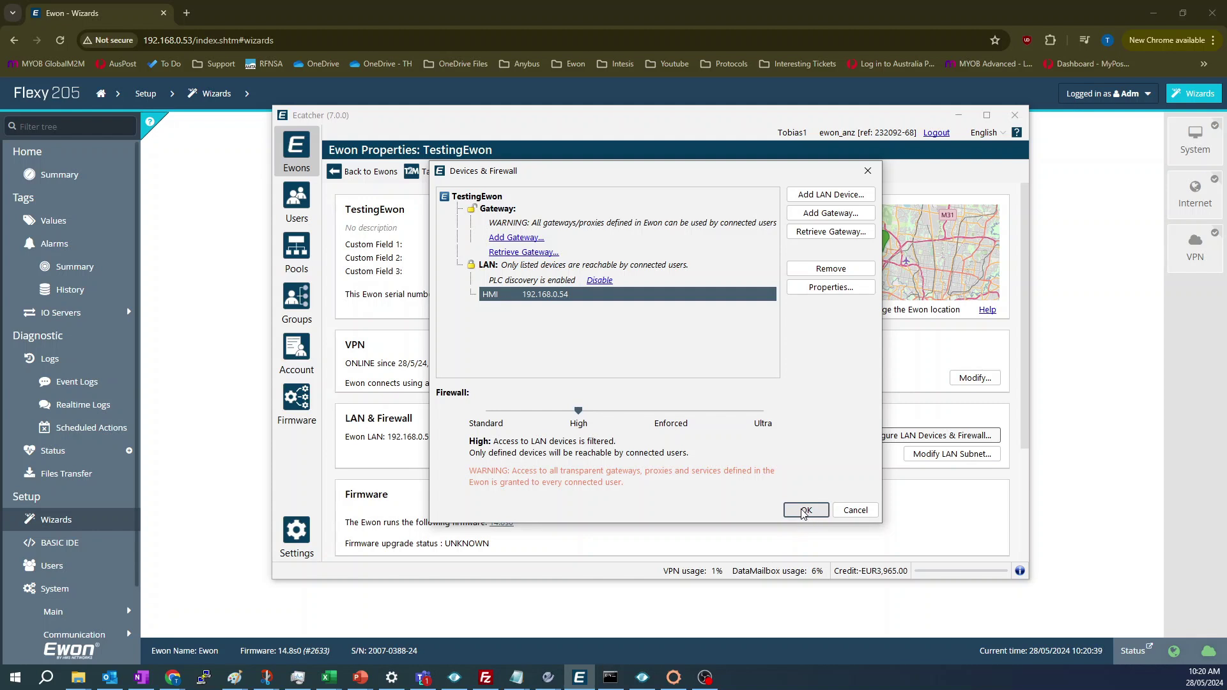
{"action": "left_click", "coordinate": [804, 509]}
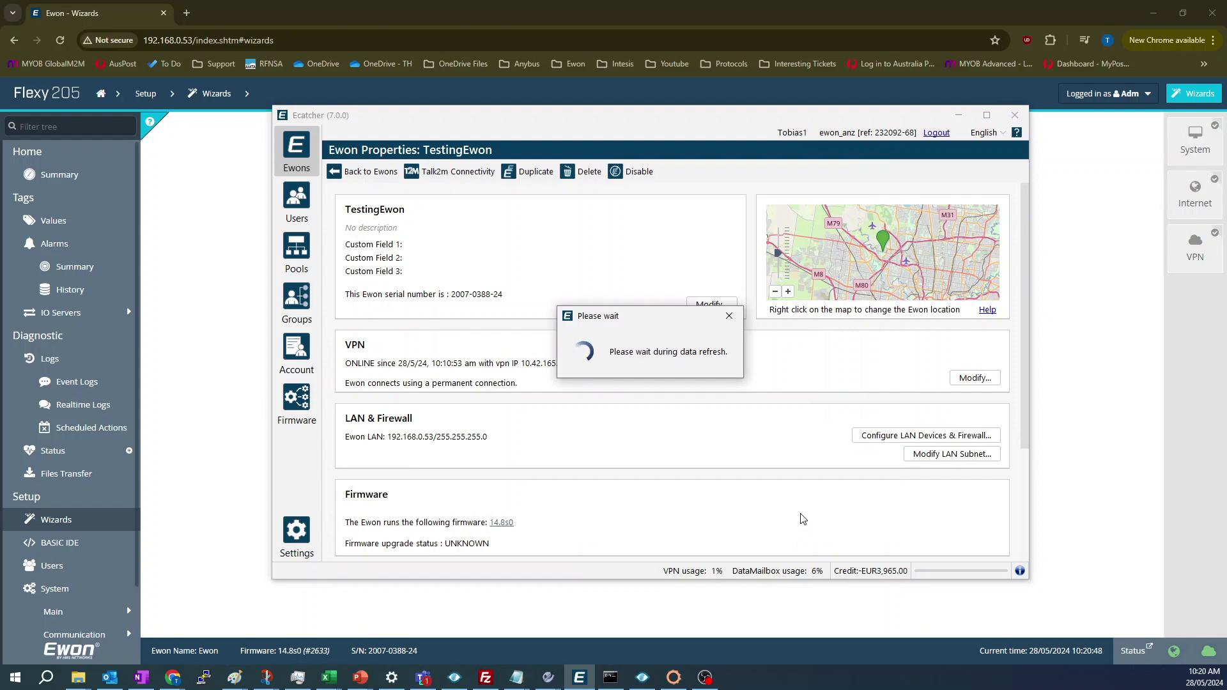
- Connect to TestingEwon from the Ewons list, check the HMI is listed, then disconnect
{"action": "left_click", "coordinate": [371, 171]}
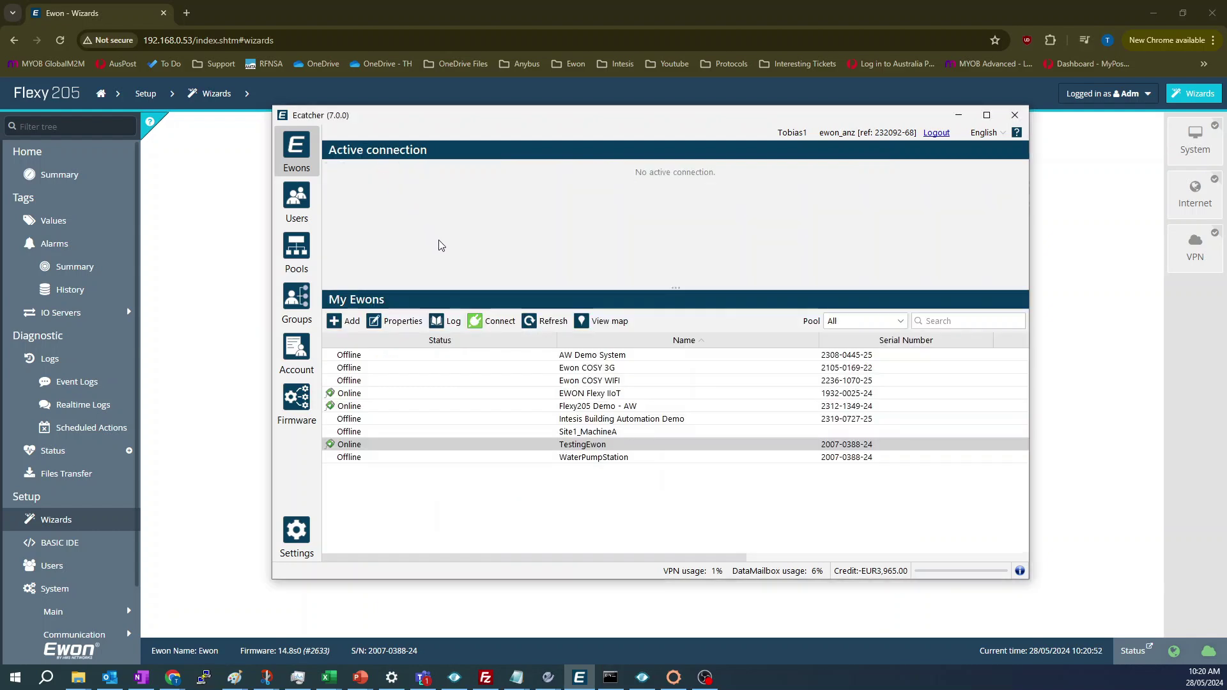
{"action": "double_click", "coordinate": [486, 444]}
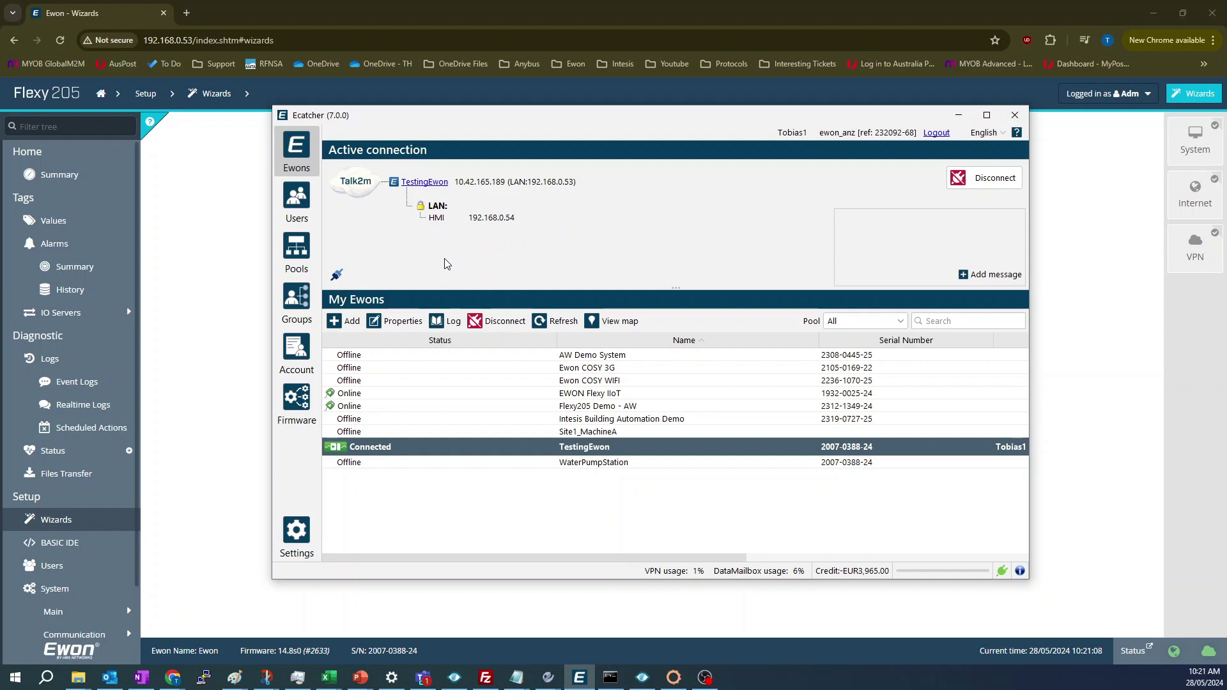
{"action": "left_click", "coordinate": [478, 324]}
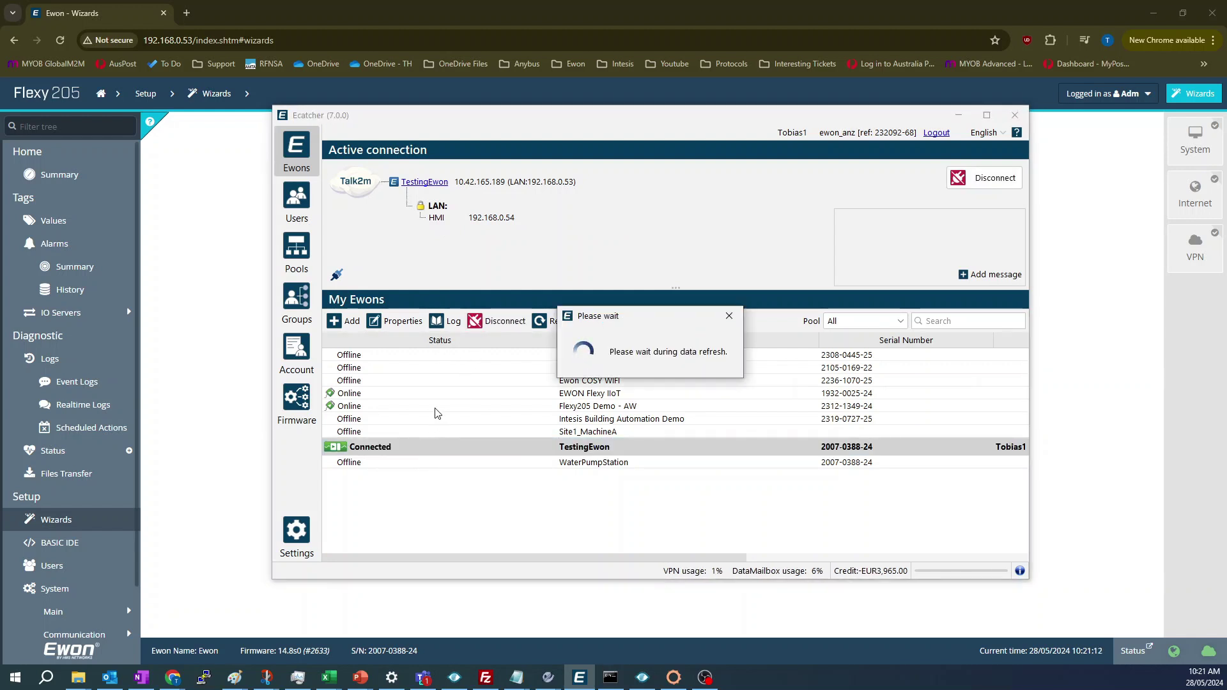
{"action": "left_click", "coordinate": [428, 392]}
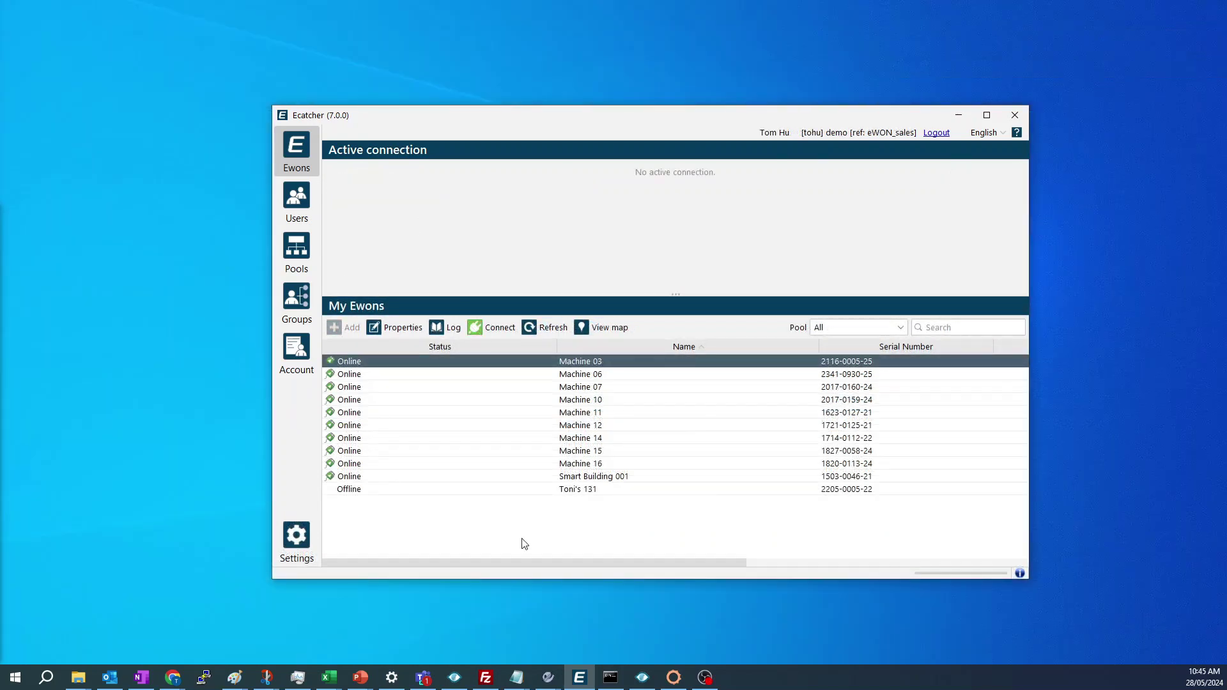
- Connect to Machine 03 to list its gateway and LAN devices, including the HMI and PLC
{"action": "double_click", "coordinate": [454, 363]}
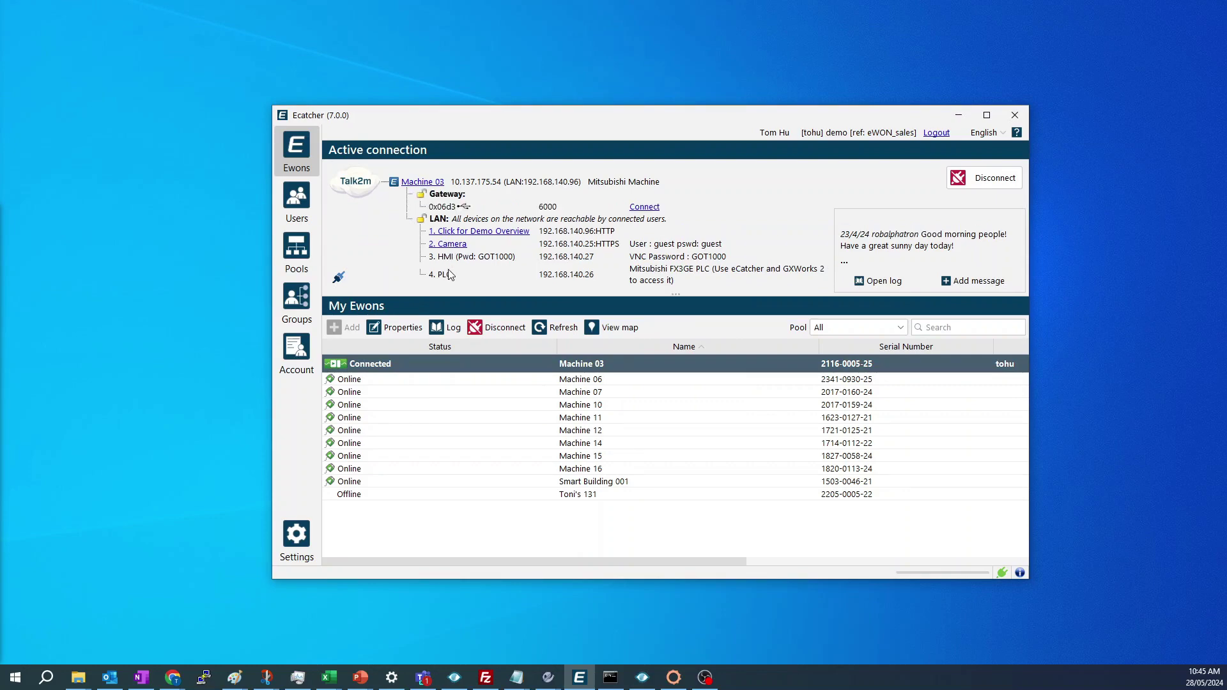
{"action": "left_click", "coordinate": [182, 275]}
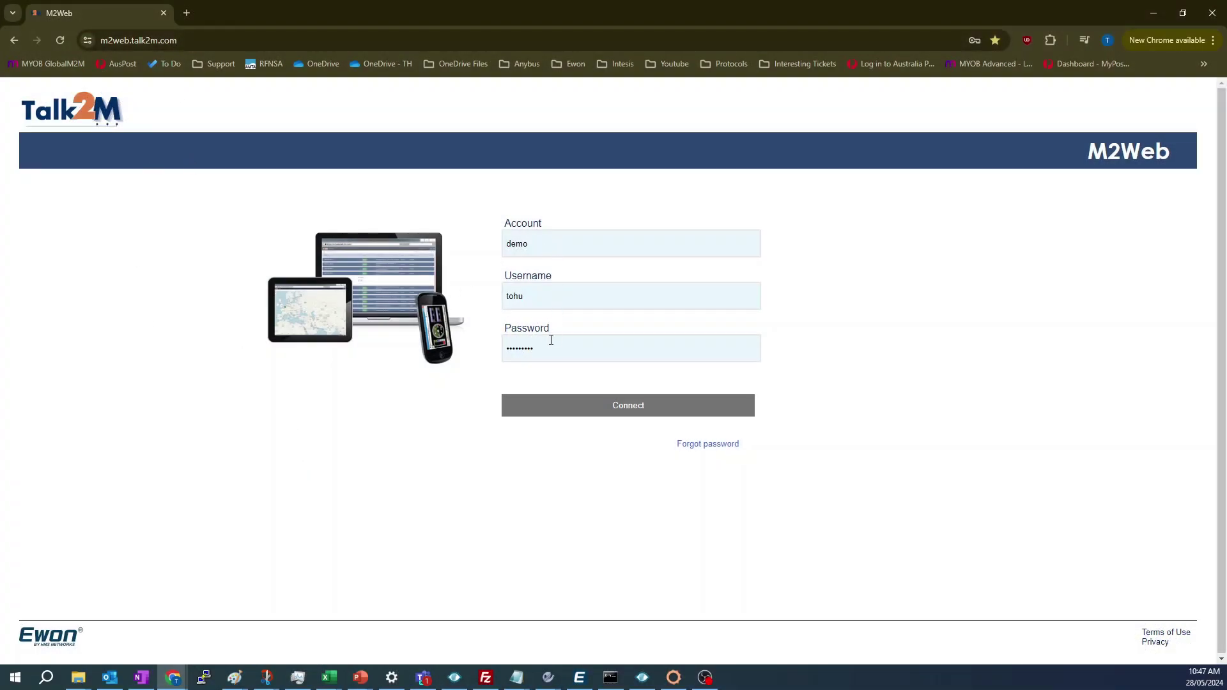
- Log in to M2Web, open Machine 03's HMI over VNC with its password, then close the viewer tab
{"action": "left_click", "coordinate": [554, 408]}
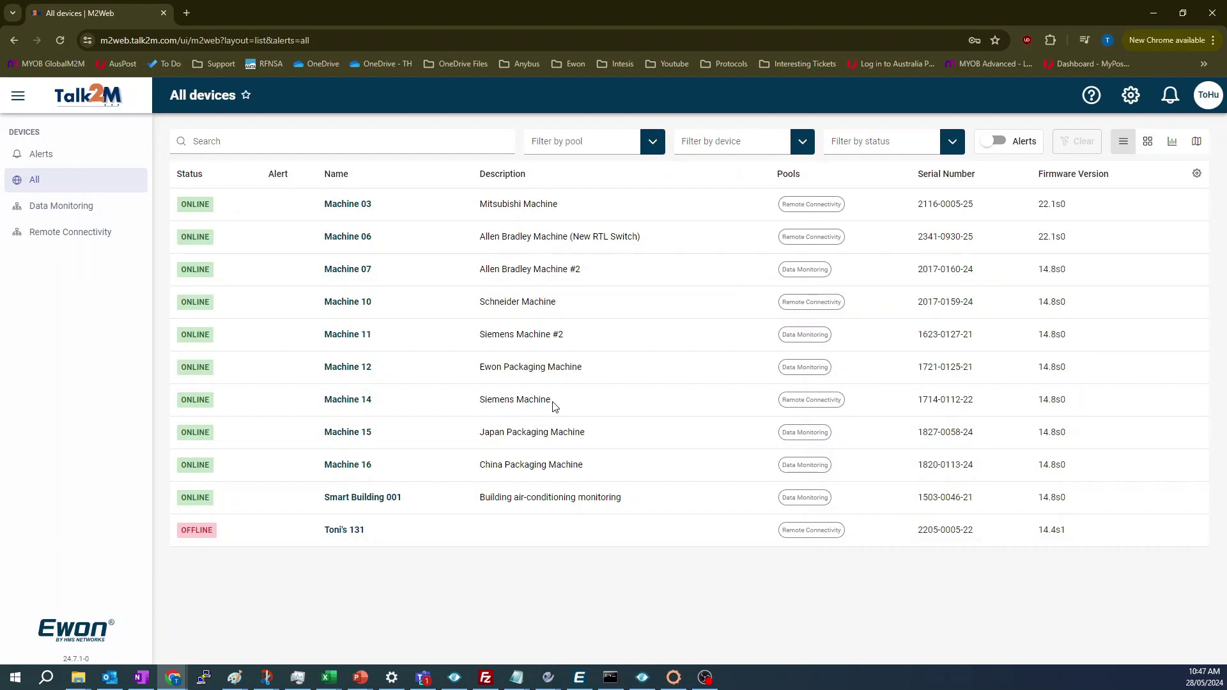
{"action": "left_click", "coordinate": [359, 206]}
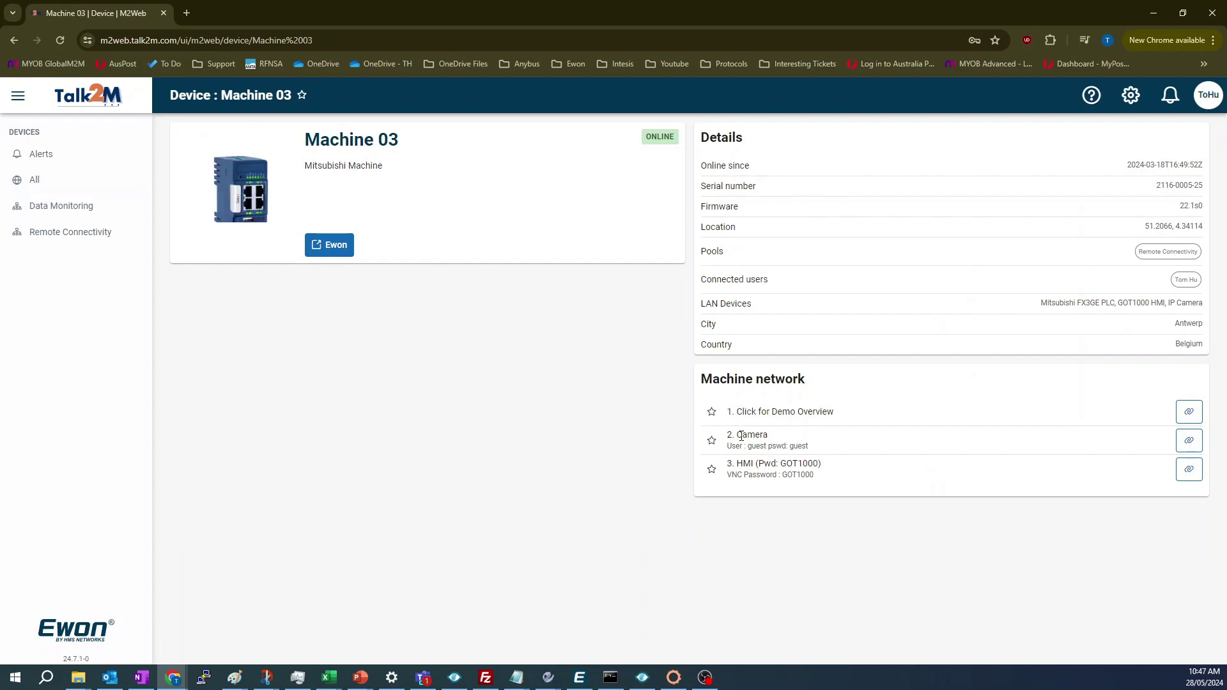
{"action": "left_click", "coordinate": [1189, 469]}
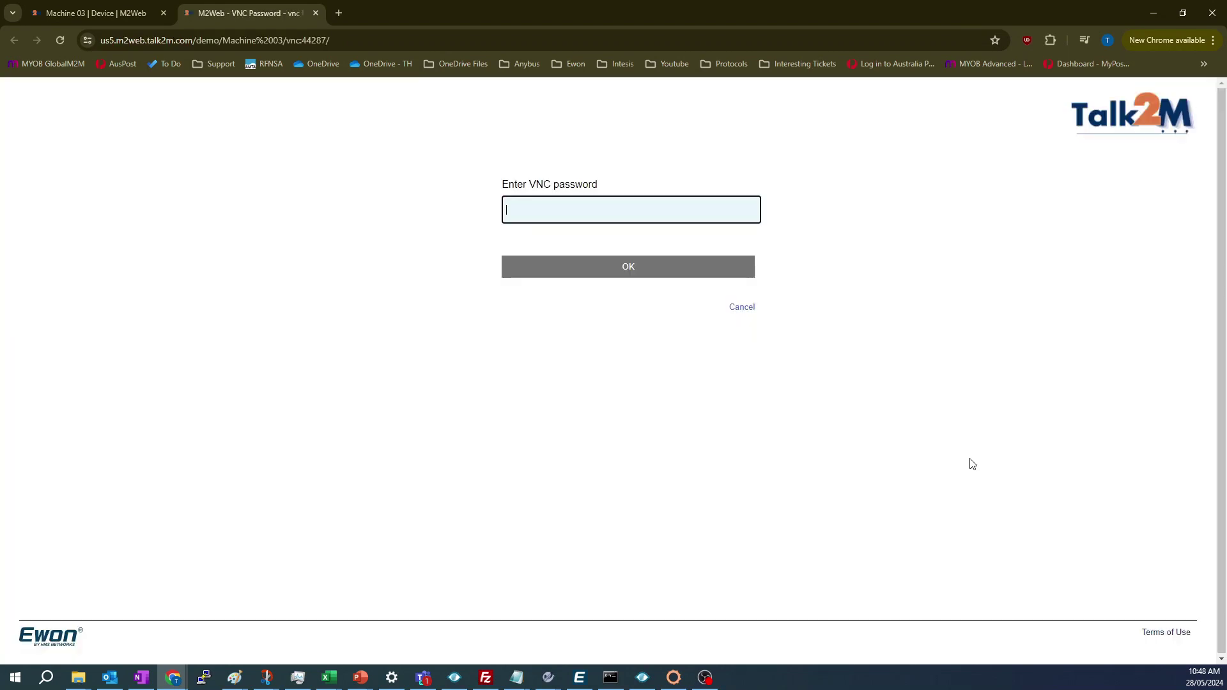
{"action": "key", "text": "ctrl+v"}
{"action": "left_click", "coordinate": [610, 275]}
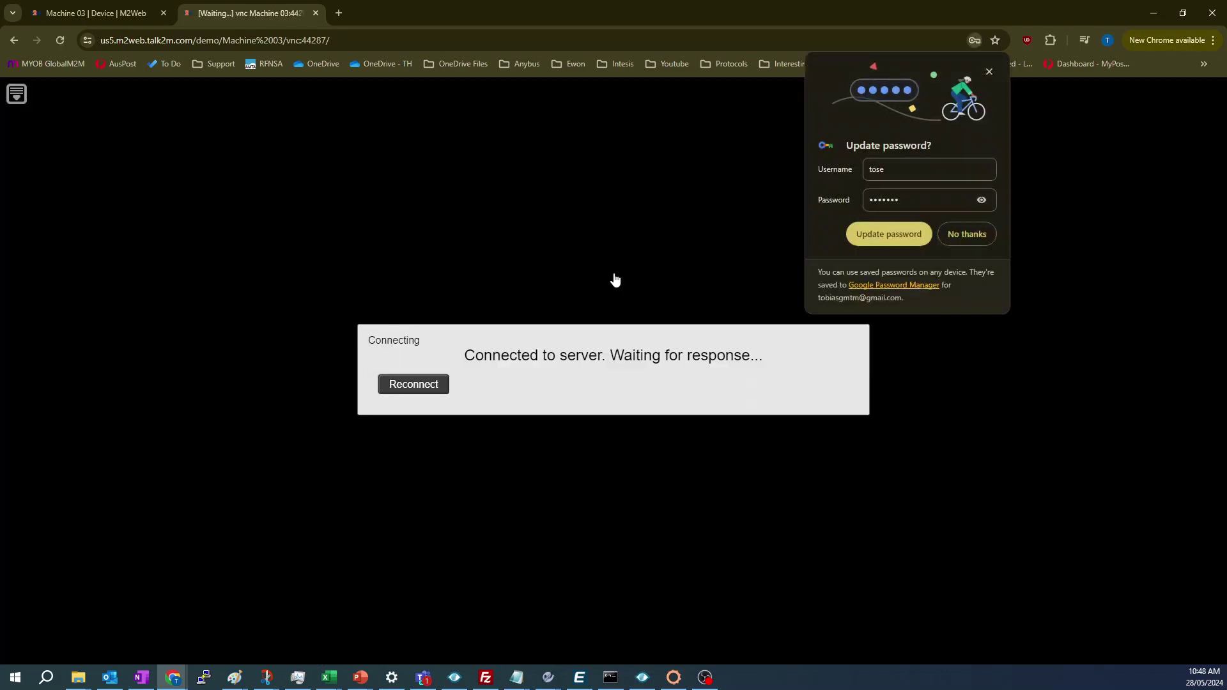
{"action": "left_click", "coordinate": [980, 237]}
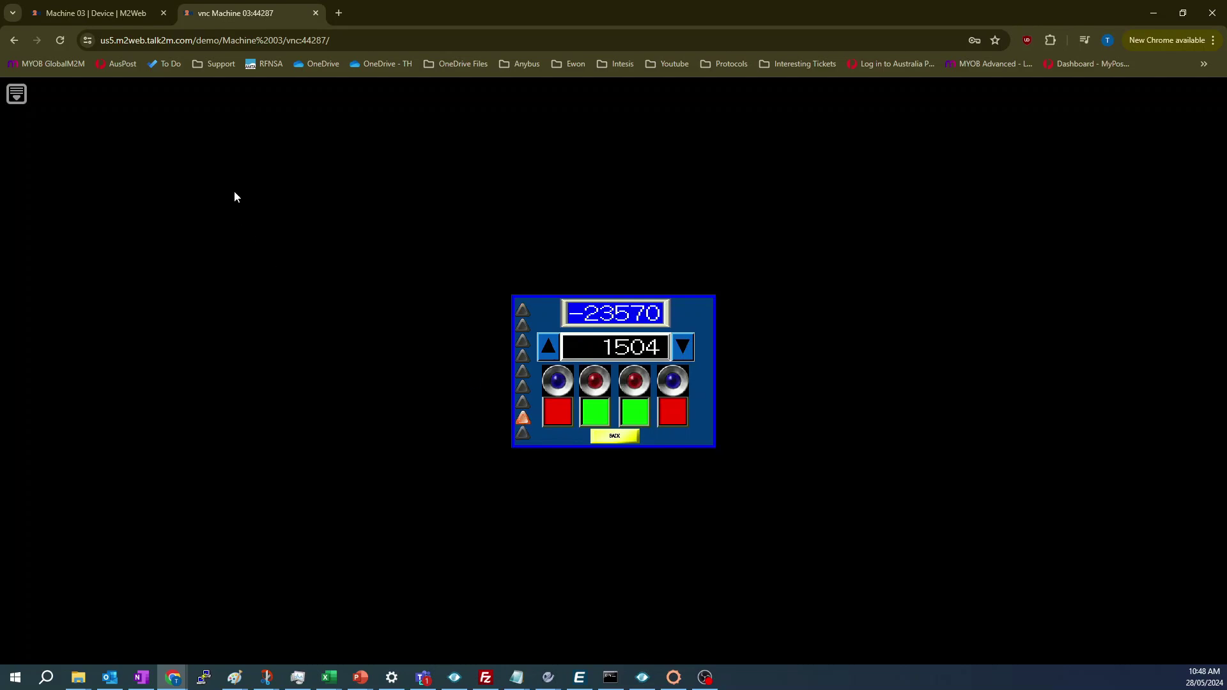
{"action": "middle_click", "coordinate": [229, 9]}
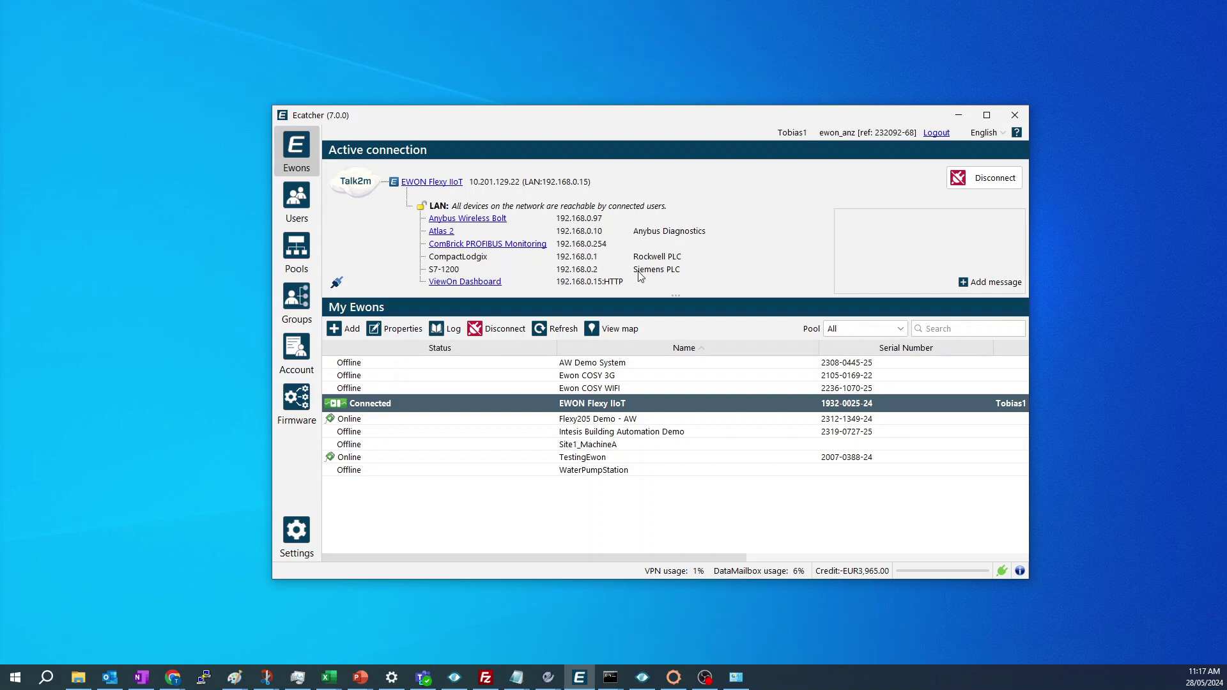
- Ping 192.168.0.1 and then 192.168.0.2 from Command Prompt
{"action": "left_click_drag", "start_coordinate": [131, 258], "coordinate": [810, 228]}
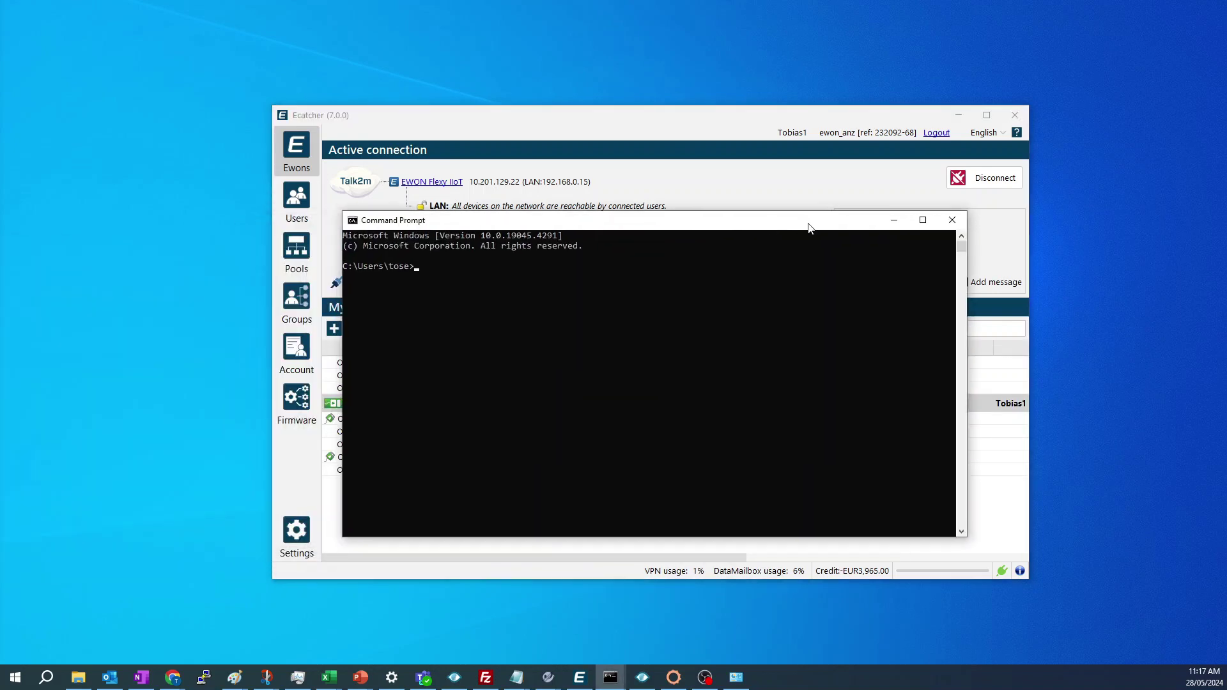
{"action": "type", "text": "ping 192.168.0.1"}
{"action": "key", "text": "Return"}
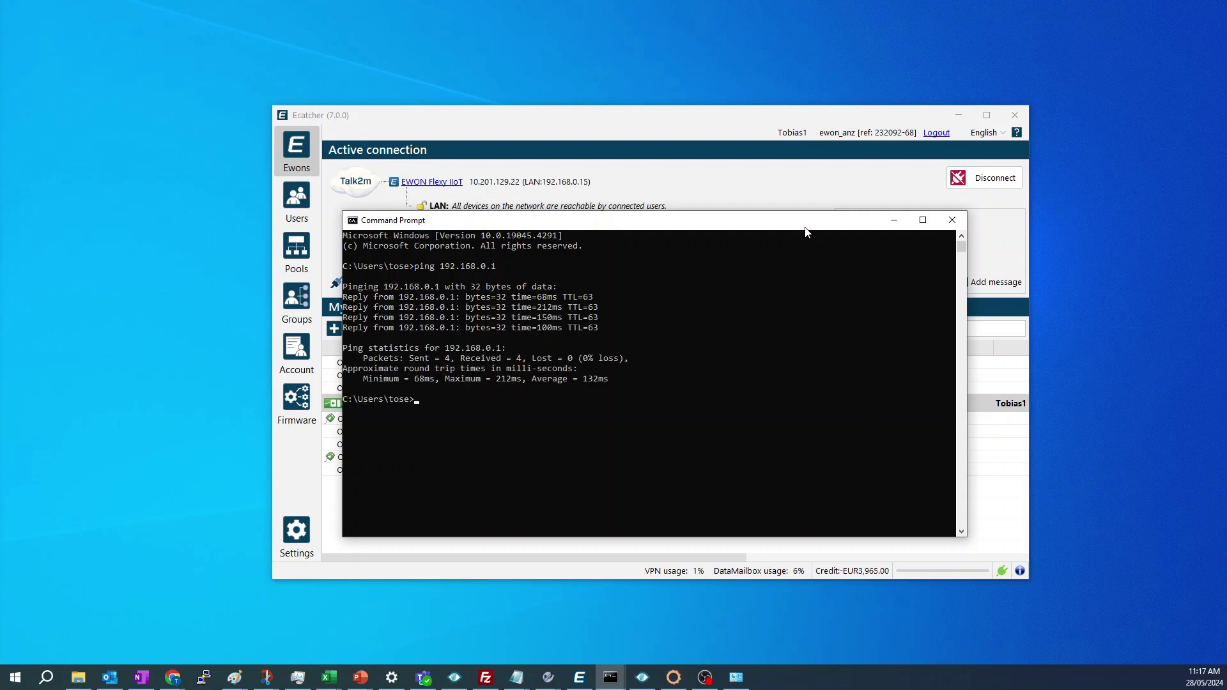
{"action": "key", "text": "Up"}
{"action": "key", "text": "Return"}
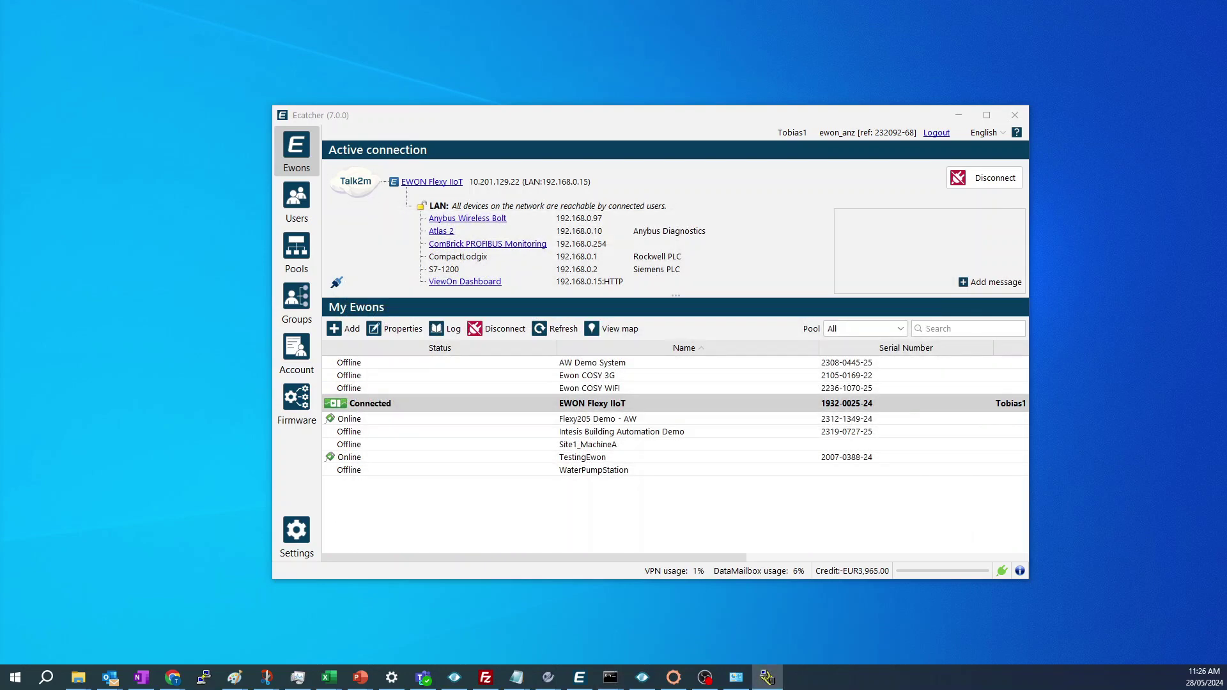
- Add a new Ethernet devices driver in RSLinx named AB_ETH-1
{"action": "left_click", "coordinate": [767, 678]}
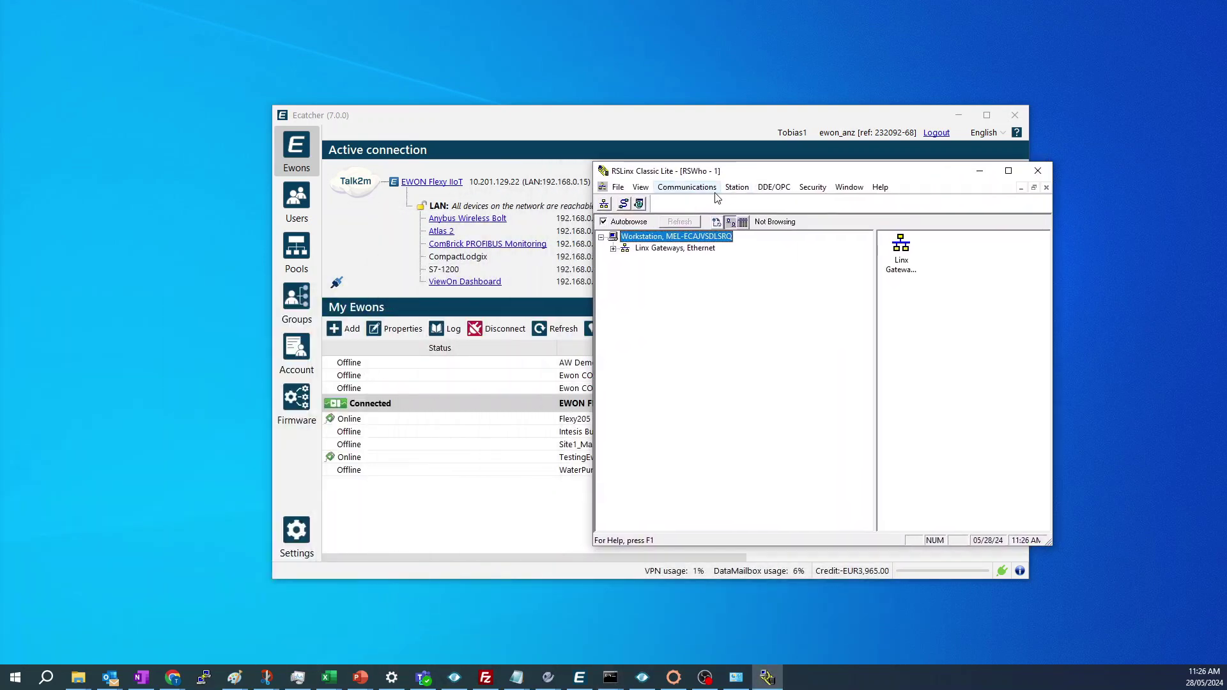
{"action": "left_click", "coordinate": [695, 194]}
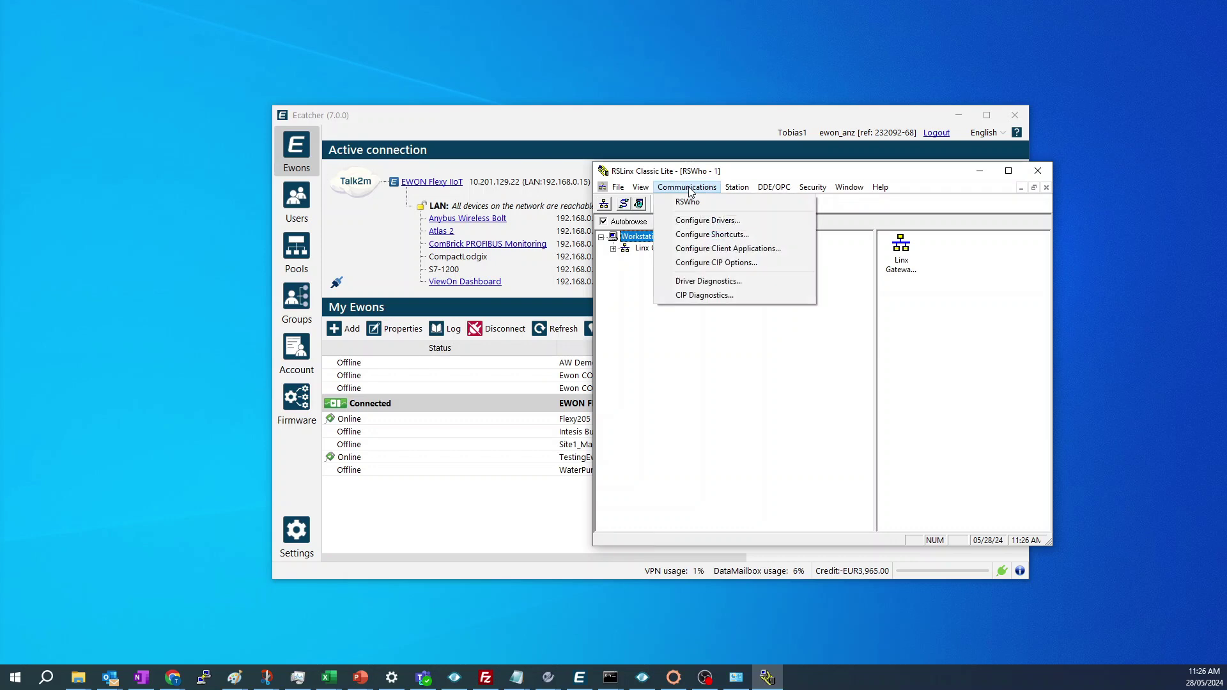
{"action": "left_click", "coordinate": [698, 219]}
{"action": "left_click", "coordinate": [854, 283]}
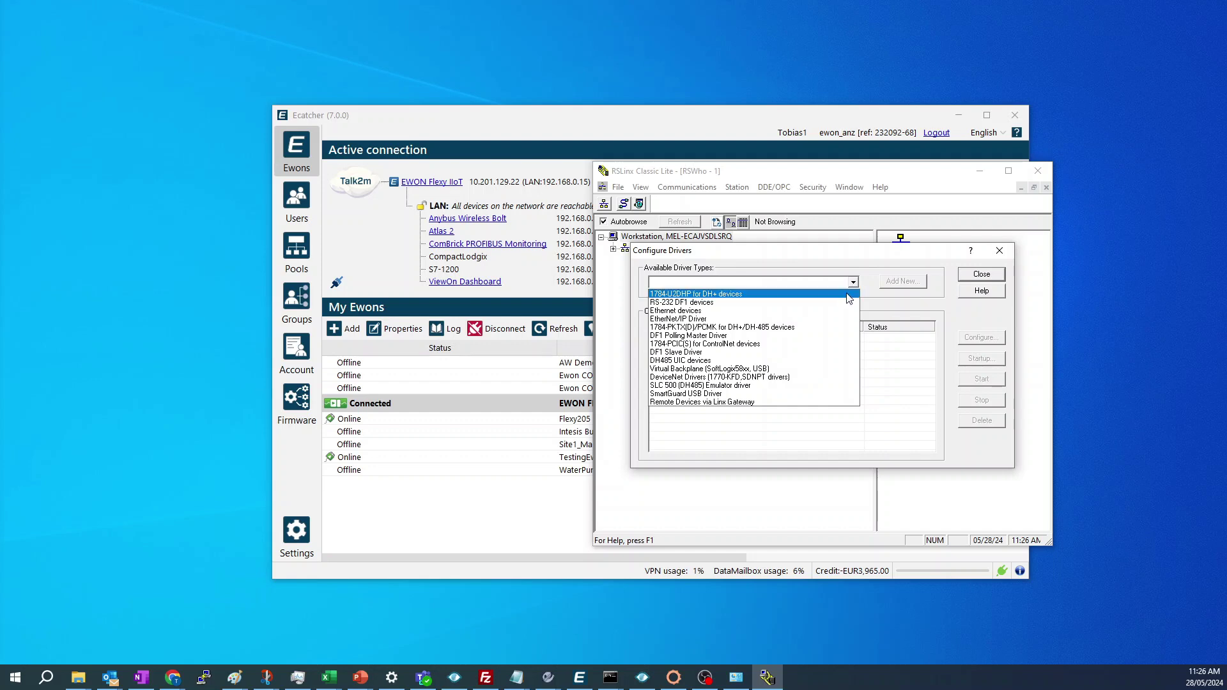
{"action": "left_click", "coordinate": [830, 311]}
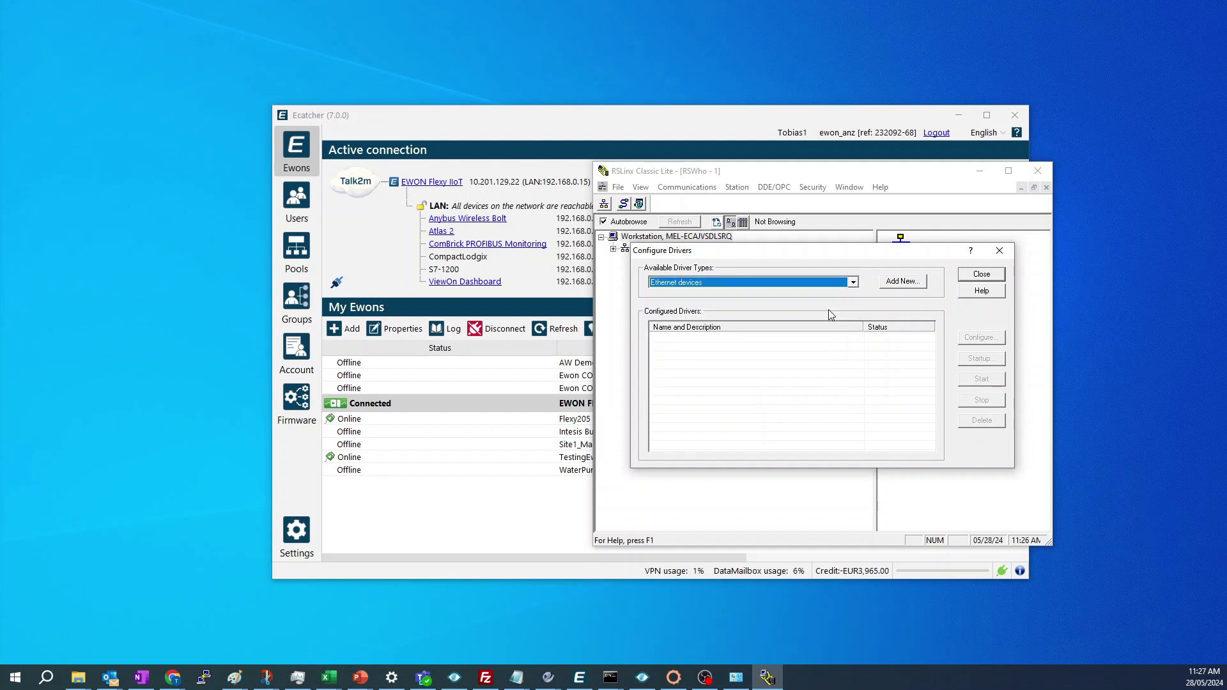
{"action": "left_click", "coordinate": [911, 285]}
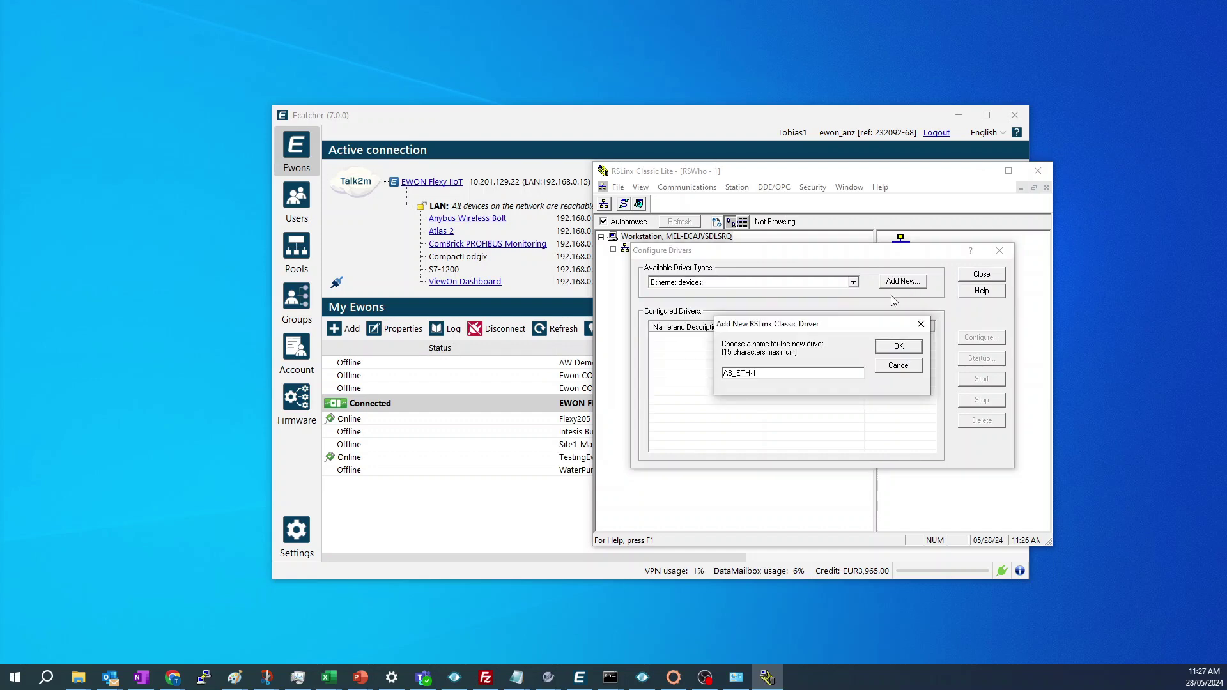
{"action": "left_click", "coordinate": [897, 347]}
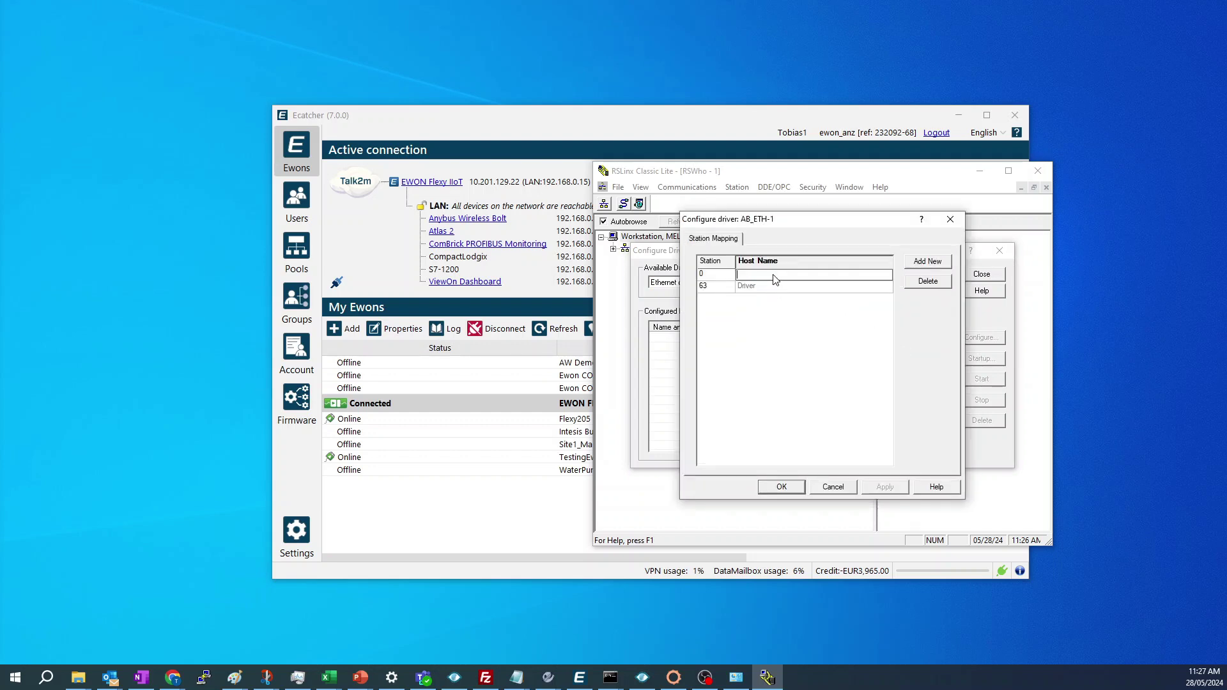
- Map AB_ETH-1 station 0 to the CompactLogix at 192.168.0.1 and browse it in RSWho
{"action": "type", "text": "192.168.0"}
{"action": "type", "text": "1"}
{"action": "left_click", "coordinate": [781, 487]}
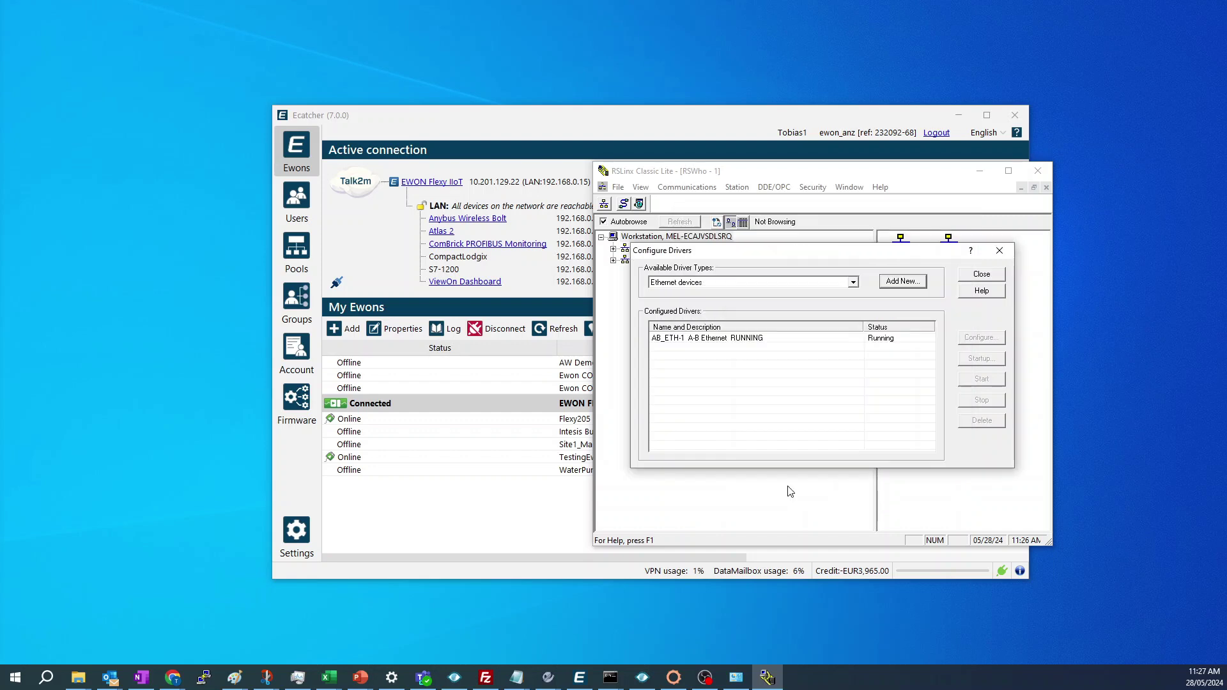
{"action": "left_click", "coordinate": [974, 281]}
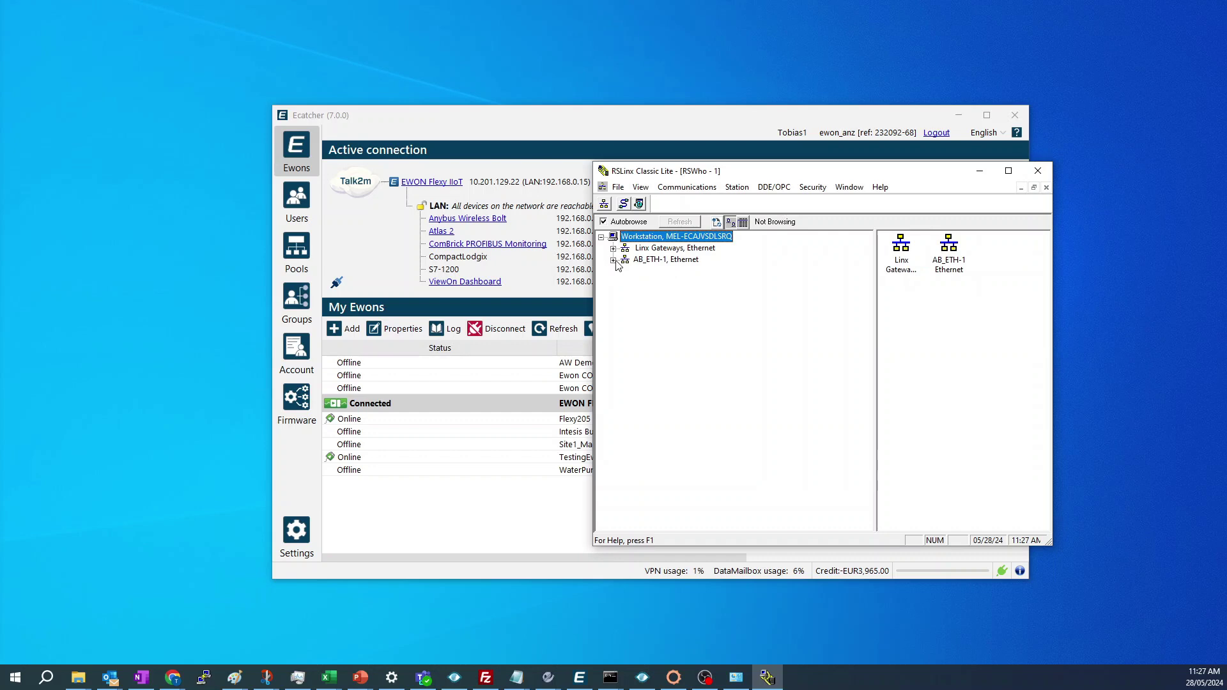
{"action": "left_click", "coordinate": [623, 261]}
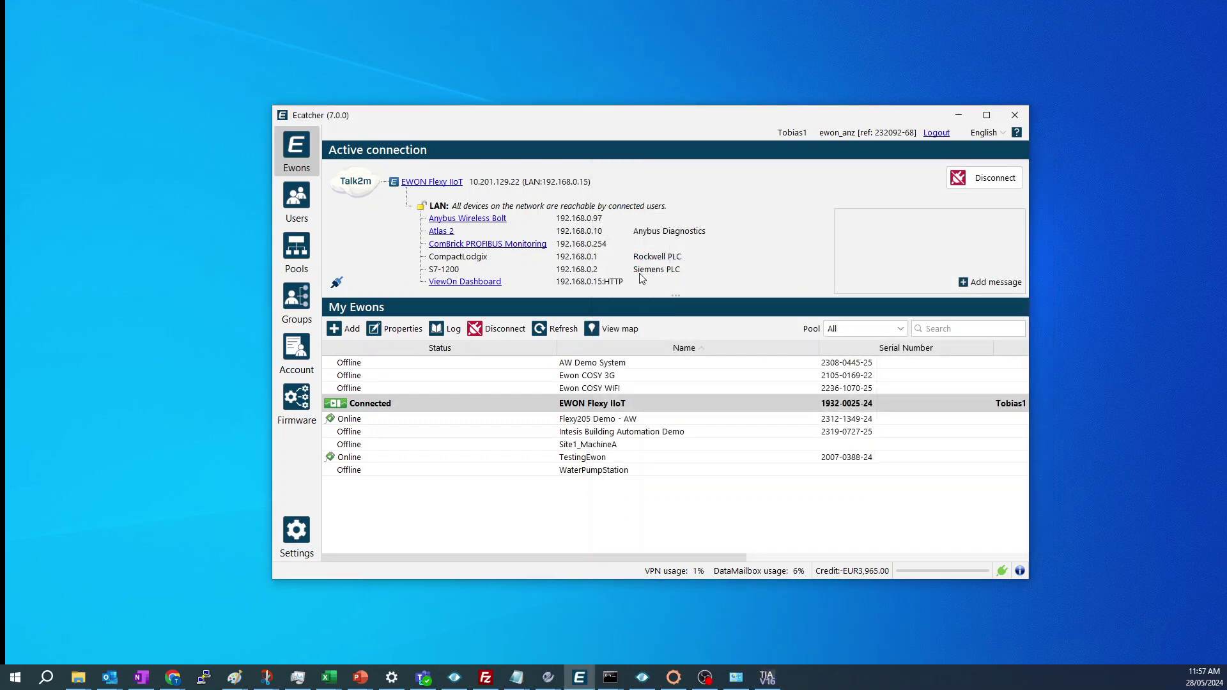
- Maximize the TIA Portal project and go online with PLC_1 using the PN/IE interface type
{"action": "left_click_drag", "start_coordinate": [0, 8], "coordinate": [420, 187]}
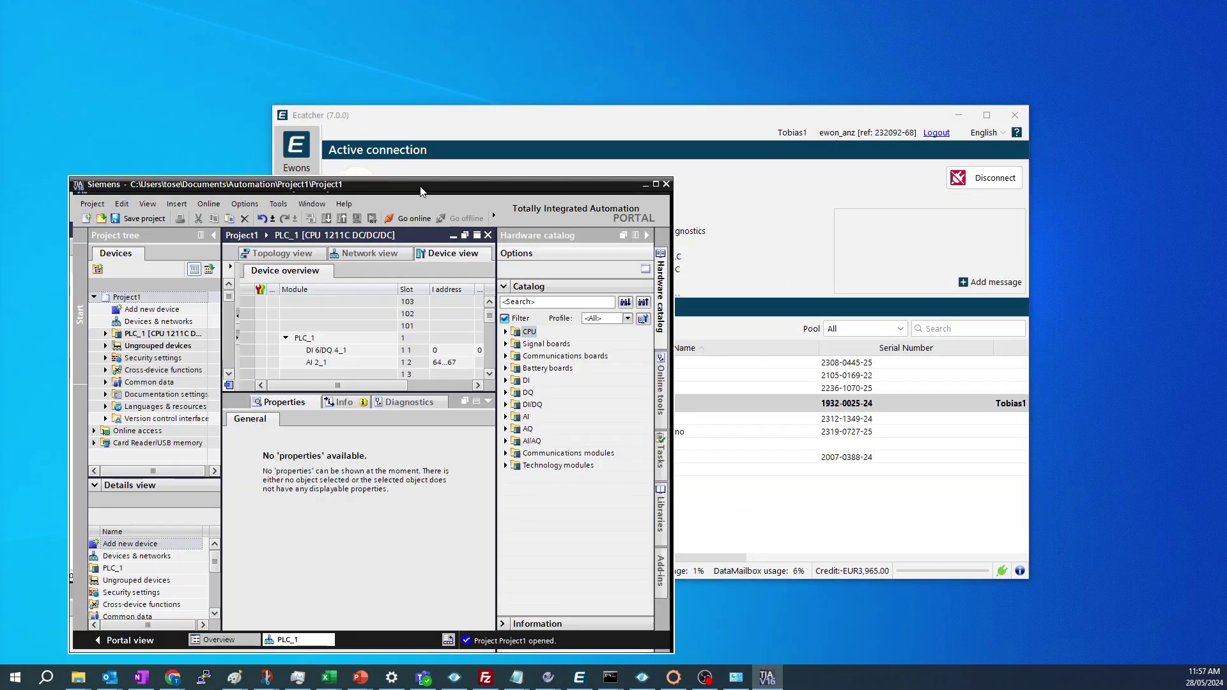
{"action": "double_click", "coordinate": [420, 186]}
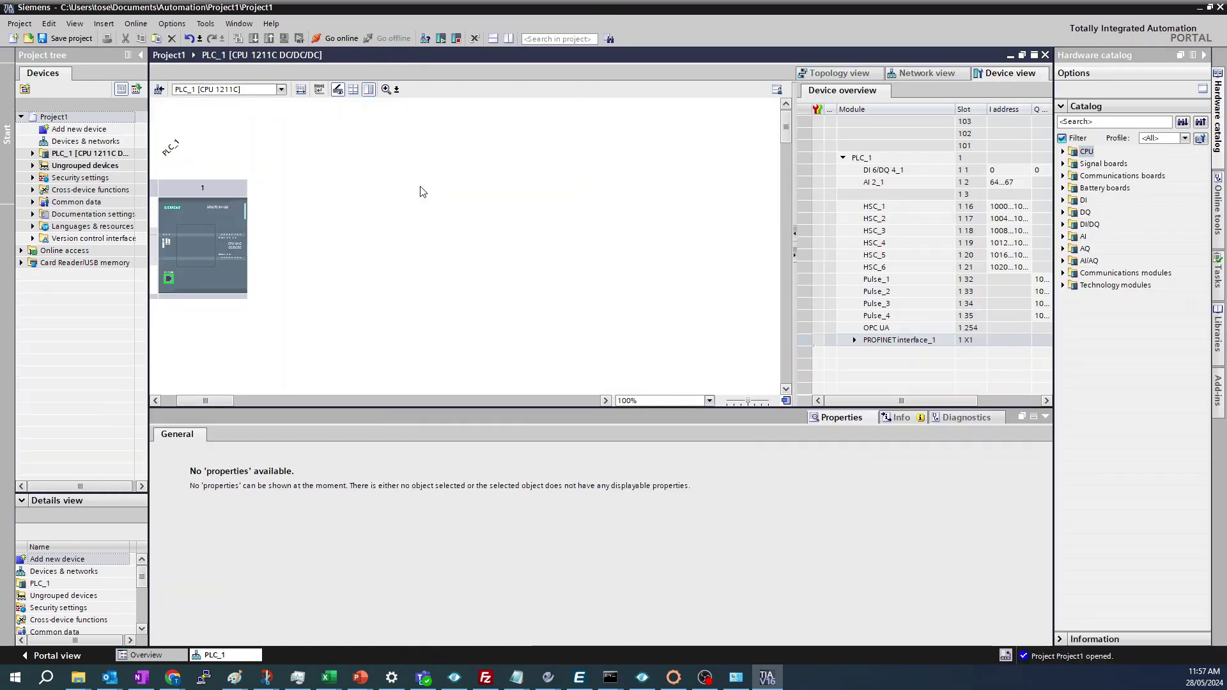
{"action": "left_click", "coordinate": [337, 39]}
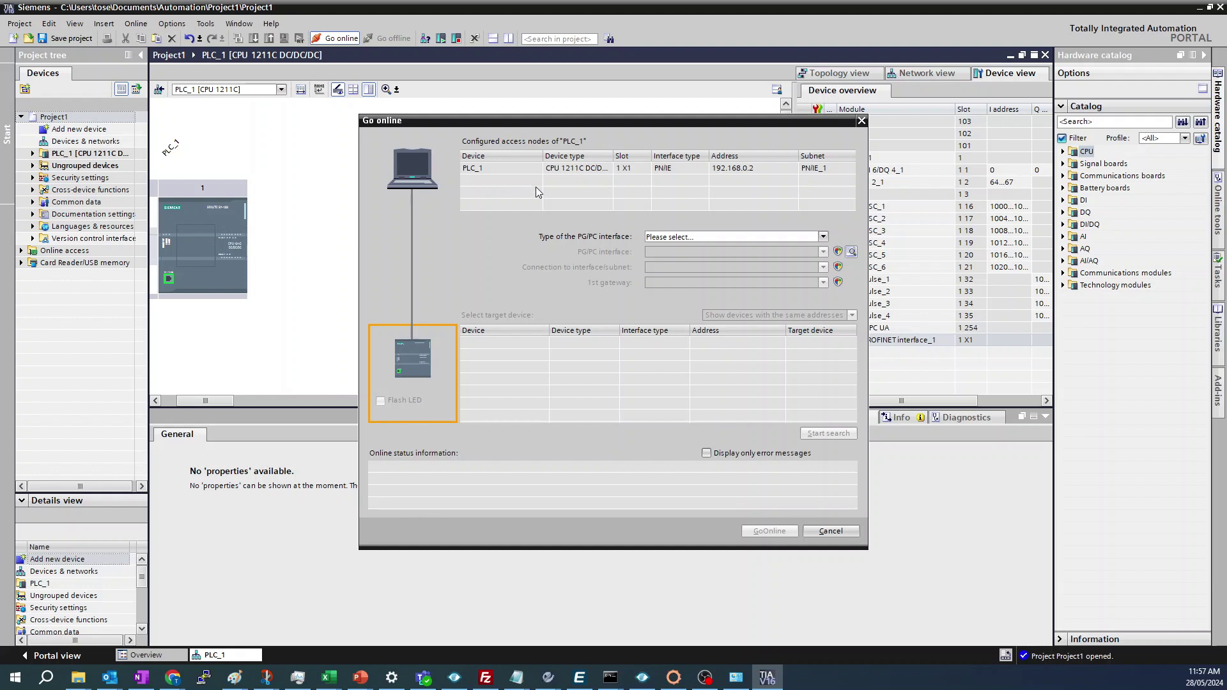
{"action": "left_click", "coordinate": [659, 238]}
{"action": "left_click", "coordinate": [671, 261]}
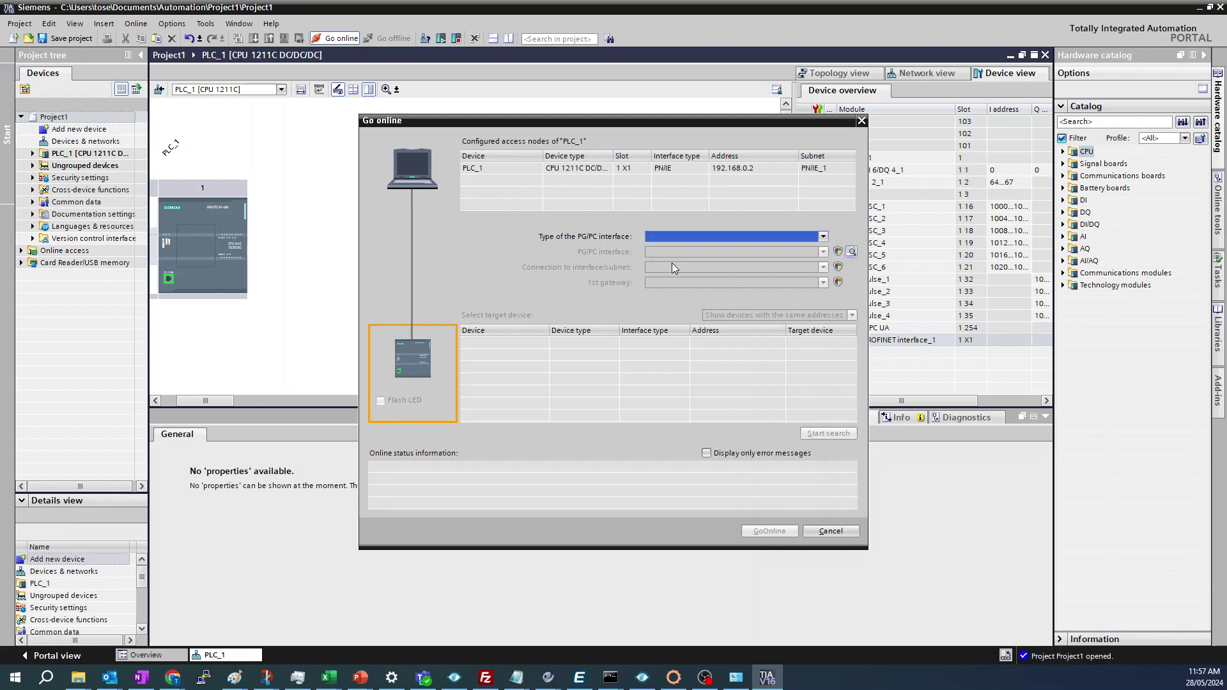
- Search via TAP-Windows Adapter V9 directly at slot '1 X1', then flash PLC_1's LED at 192.168.0.2
{"action": "left_click", "coordinate": [672, 254]}
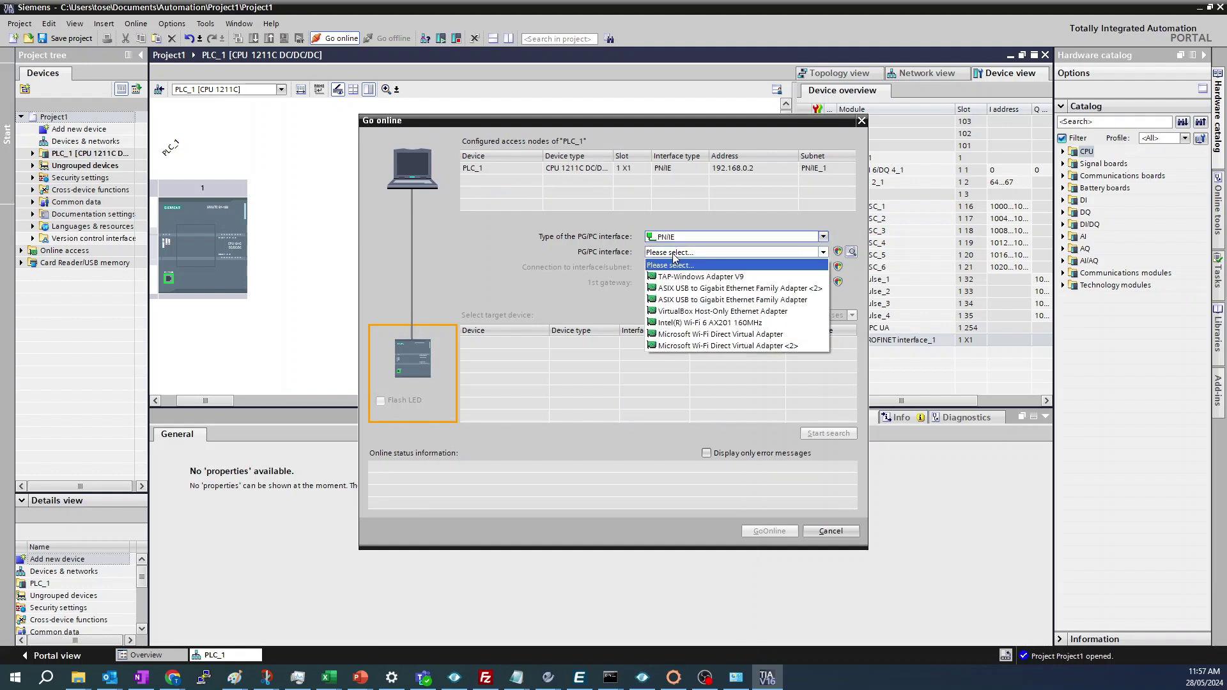
{"action": "left_click", "coordinate": [678, 277]}
{"action": "left_click", "coordinate": [678, 269]}
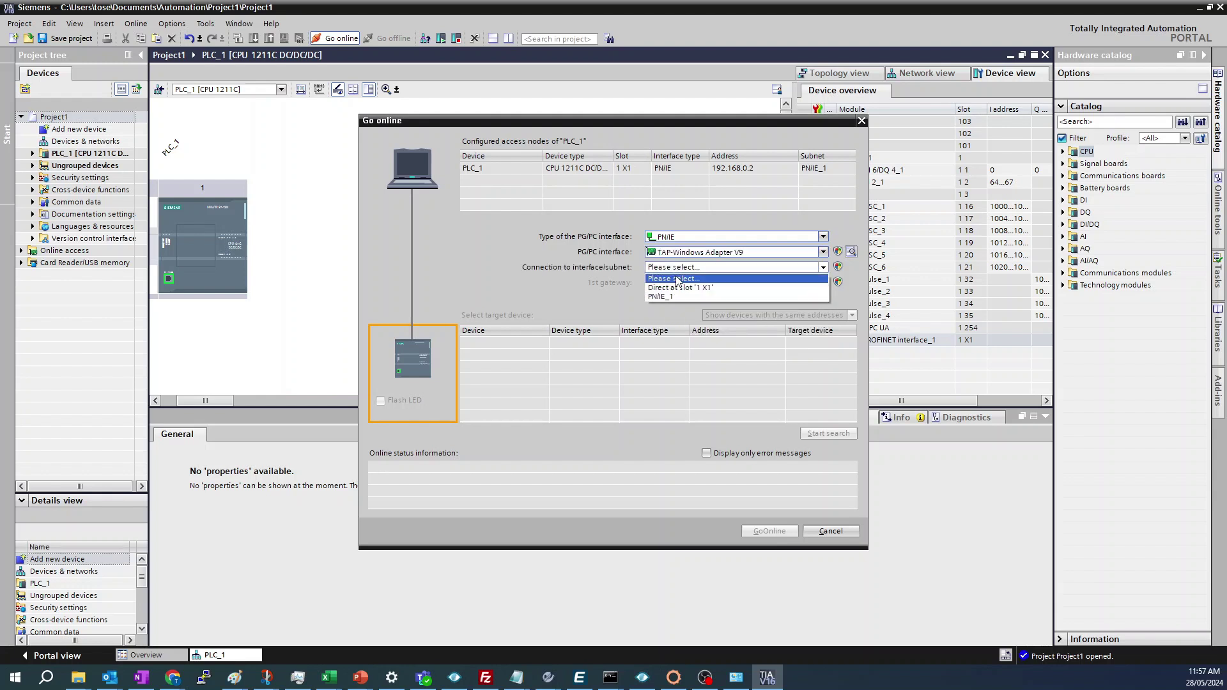
{"action": "left_click", "coordinate": [679, 288]}
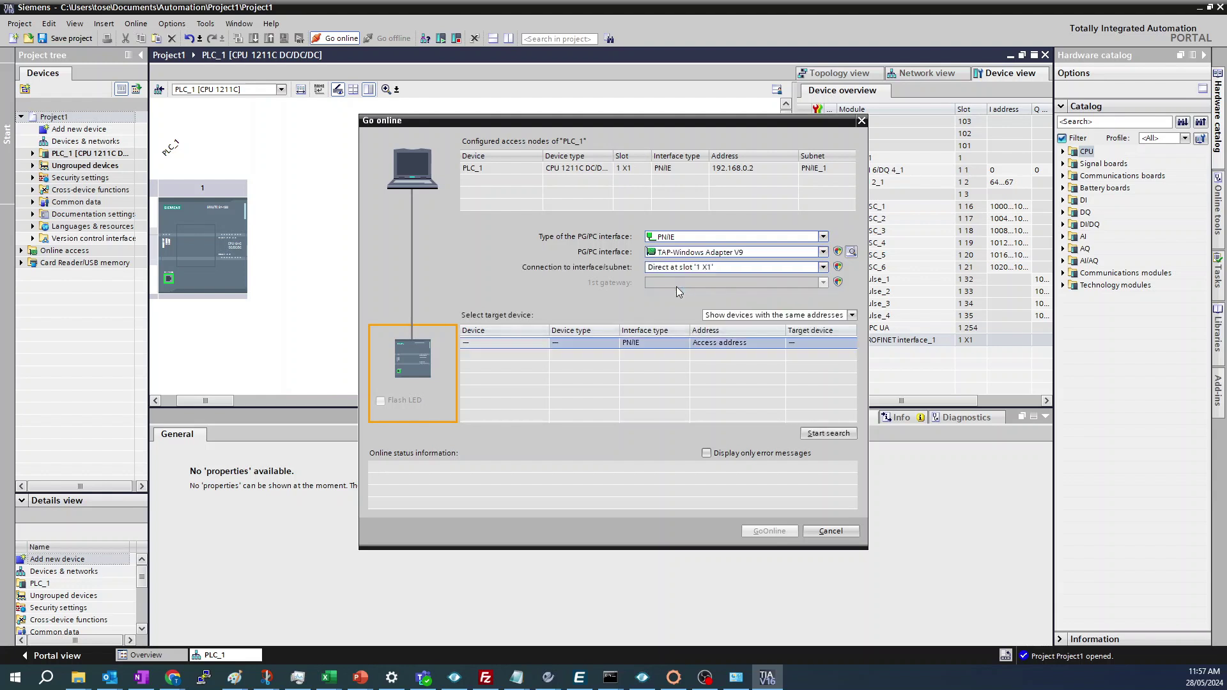
{"action": "left_click", "coordinate": [815, 436]}
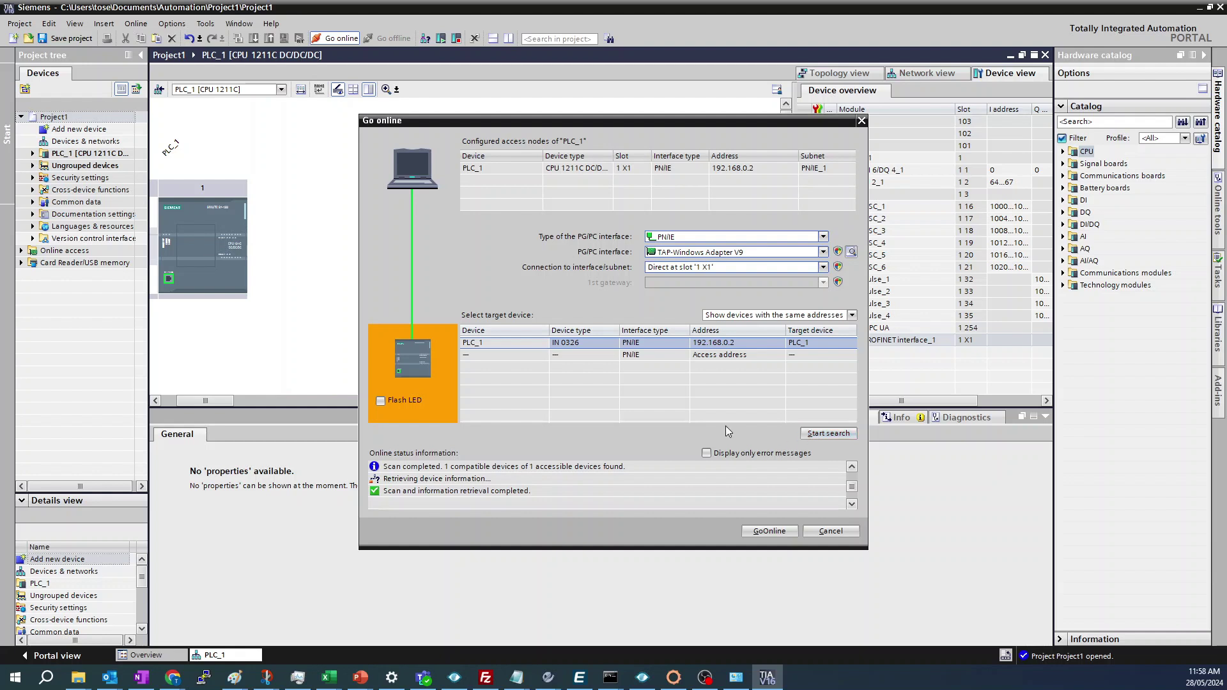
{"action": "left_click", "coordinate": [400, 402]}
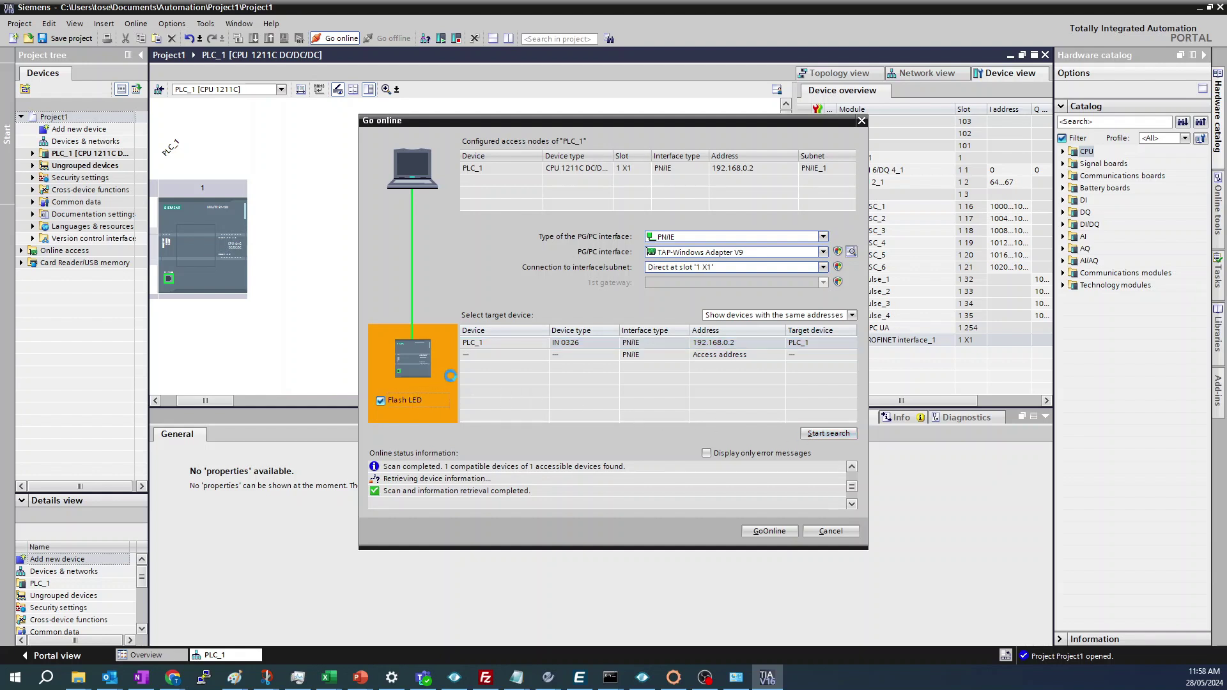